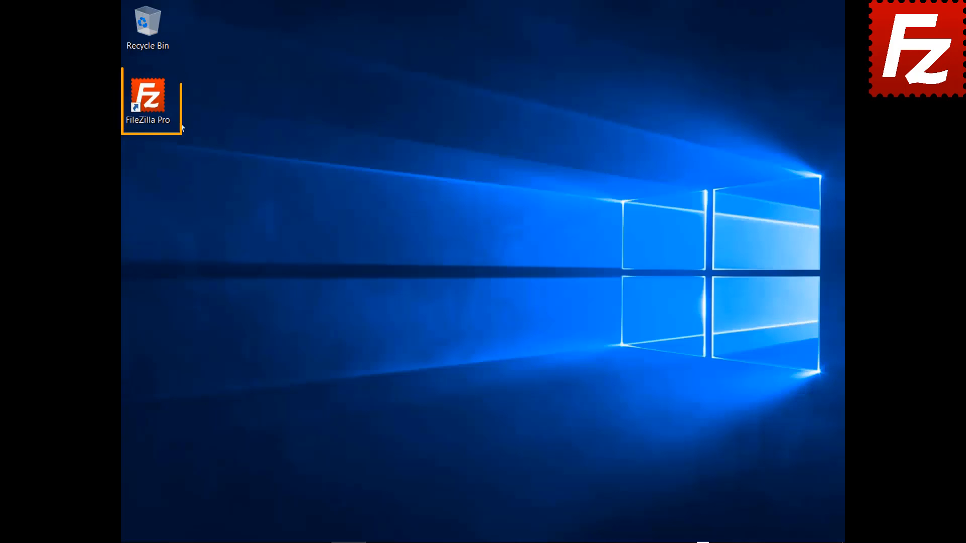
Step: Launch FileZilla Pro, connect to FTP Tutorial, and open the local Documents > Construction Project folder
{"action": "double_click", "coordinate": [147, 103]}
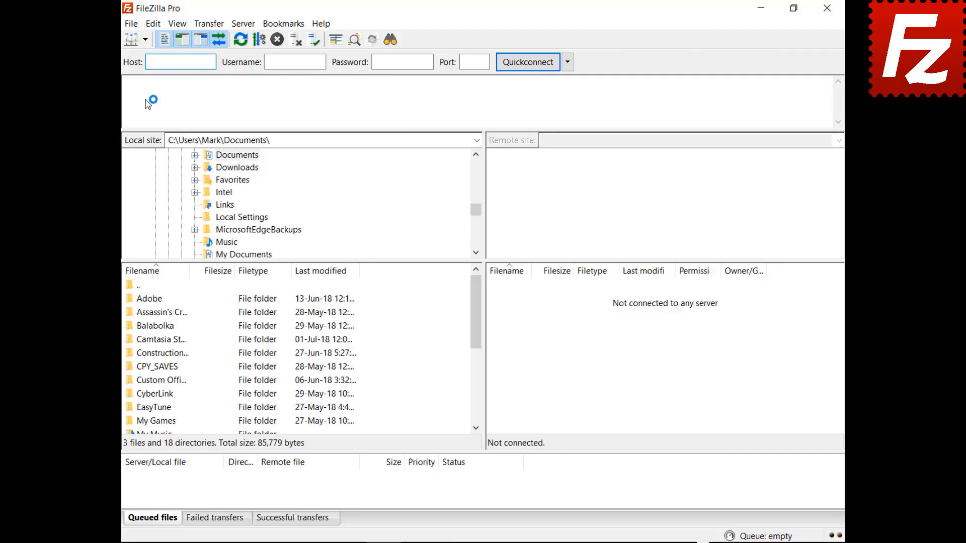
{"action": "left_click", "coordinate": [145, 40]}
{"action": "left_click", "coordinate": [164, 56]}
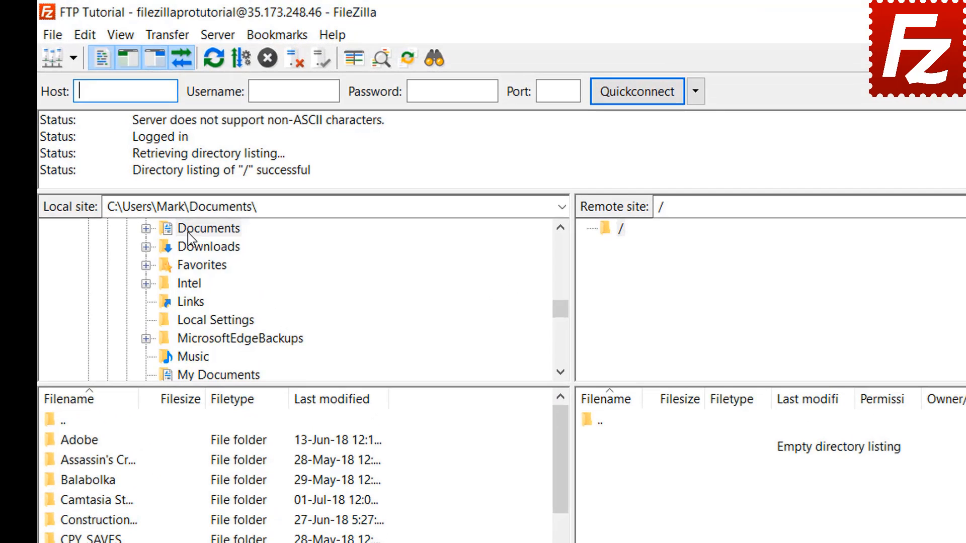
{"action": "double_click", "coordinate": [223, 158]}
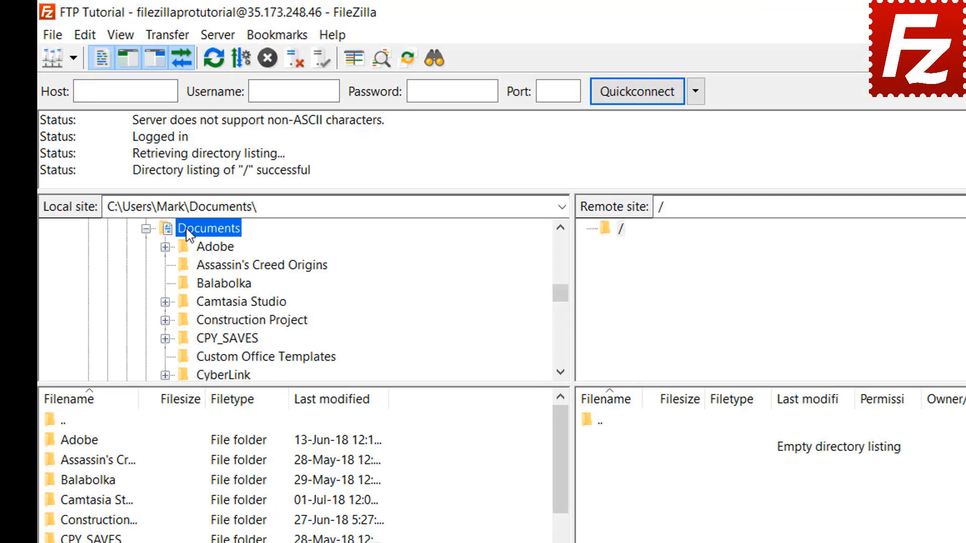
{"action": "double_click", "coordinate": [199, 322]}
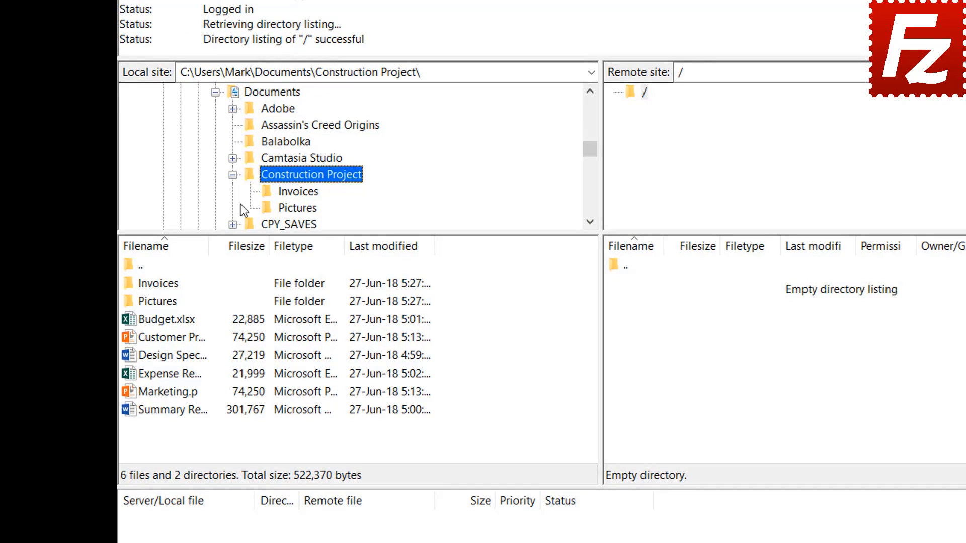
Step: Upload Budget.xlsx and the Customer Presentation file to the server root
{"action": "double_click", "coordinate": [182, 321]}
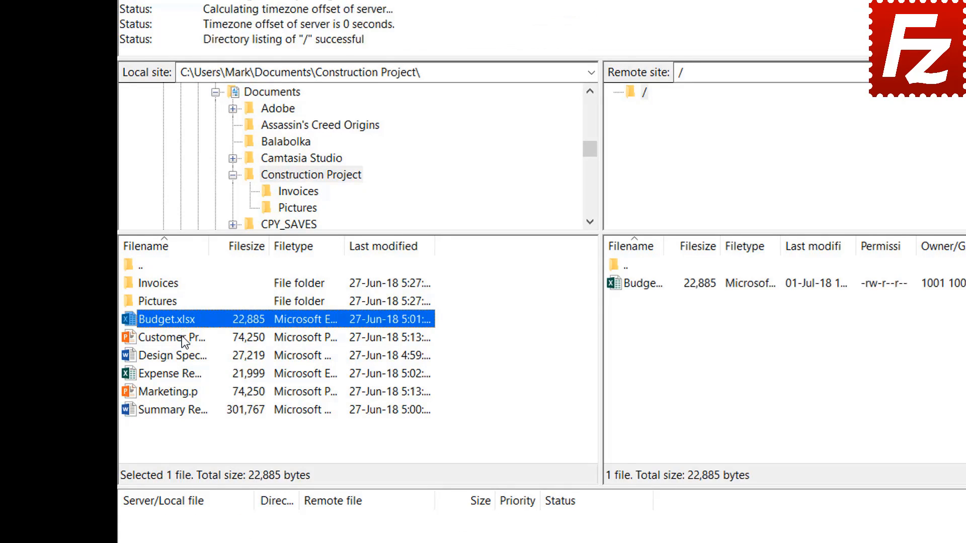
{"action": "left_click", "coordinate": [184, 340]}
{"action": "right_click", "coordinate": [184, 340]}
{"action": "left_click", "coordinate": [210, 342]}
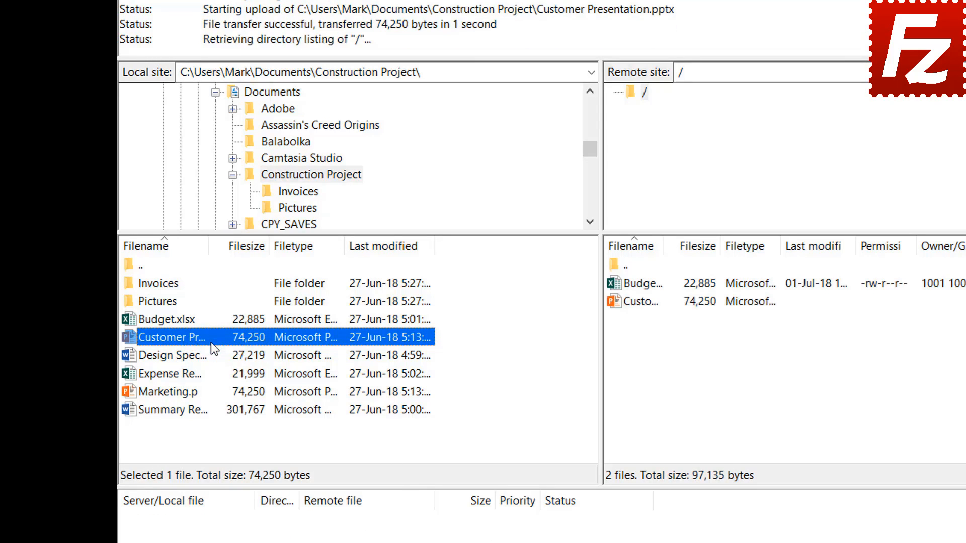
Step: Upload the Design Specs, expense file and Marketing.pptx together to the server
{"action": "left_click", "coordinate": [189, 355]}
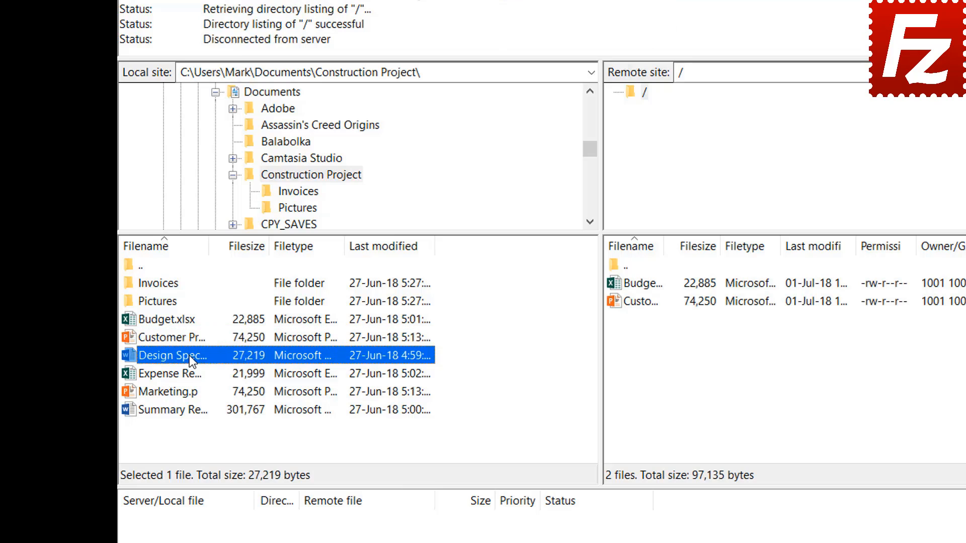
{"action": "left_click", "coordinate": [183, 372], "text": "ctrl"}
{"action": "left_click", "coordinate": [182, 390], "text": "ctrl"}
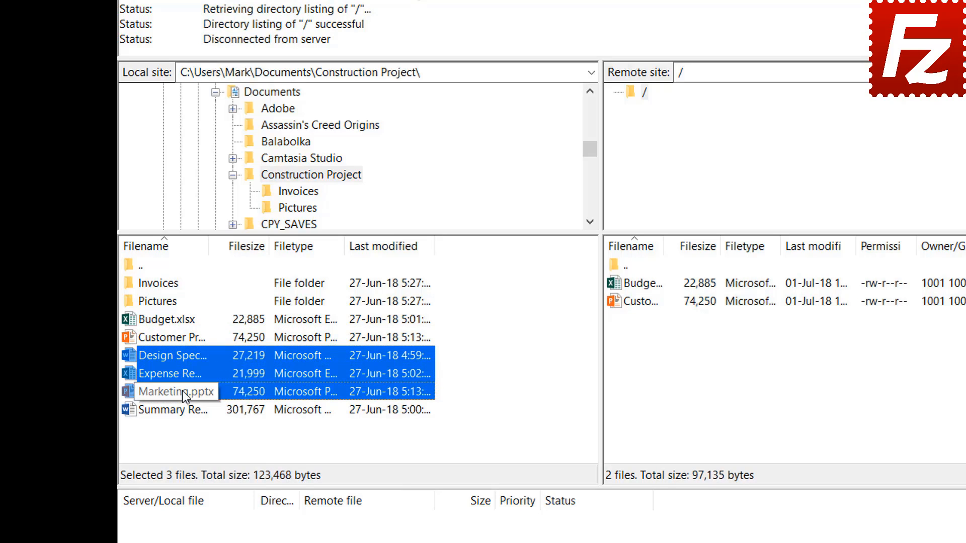
{"action": "right_click", "coordinate": [182, 371]}
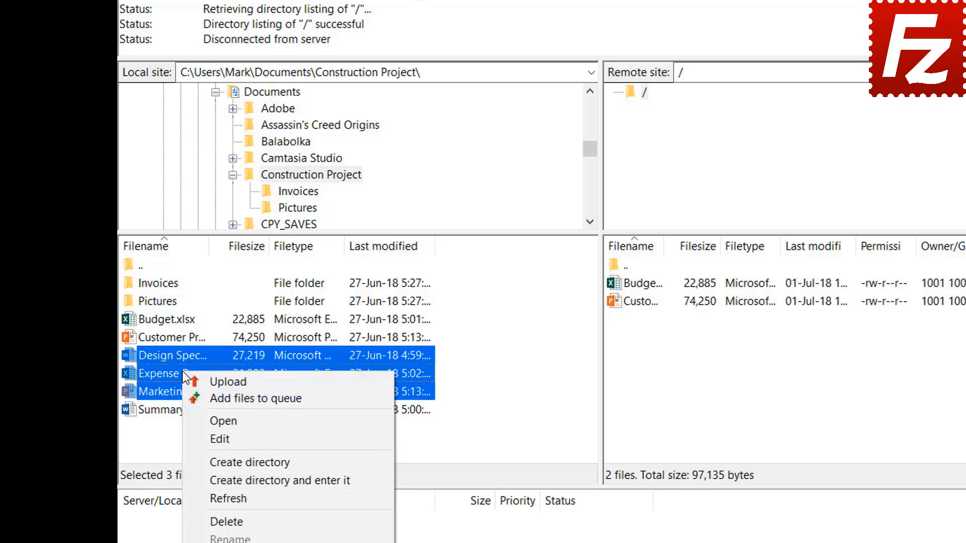
{"action": "left_click", "coordinate": [207, 380]}
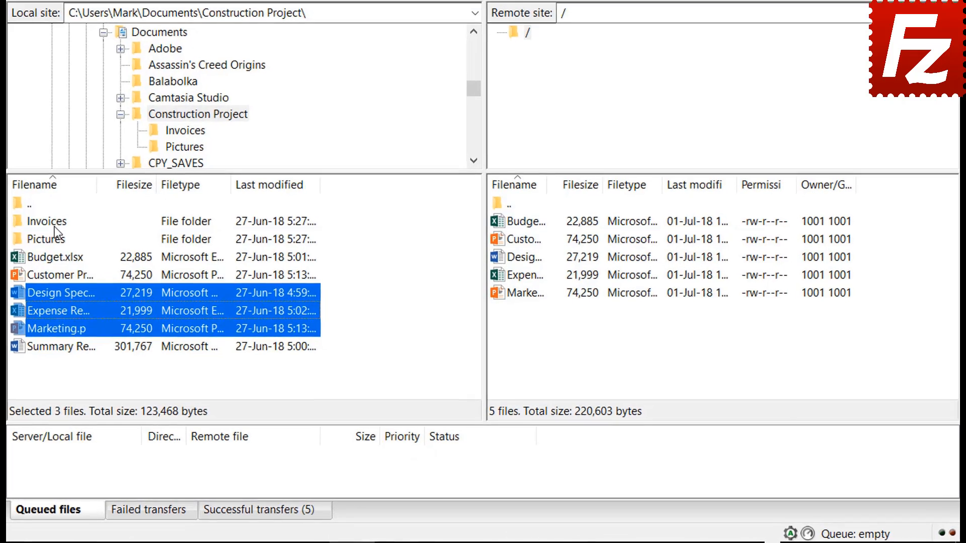
Step: Queue the Invoices and Pictures folders and Summary Report, then process the queue to upload them
{"action": "left_click", "coordinate": [158, 302]}
{"action": "right_click", "coordinate": [50, 224]}
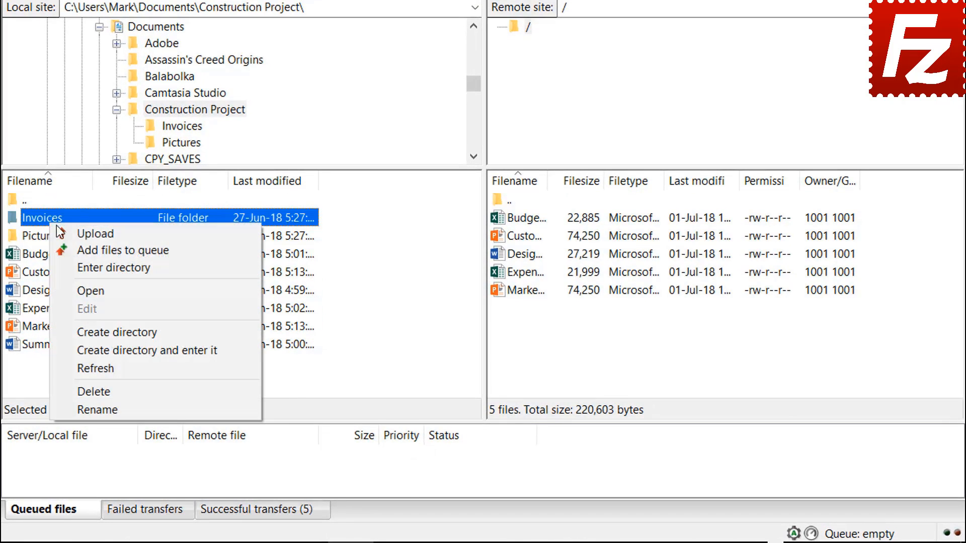
{"action": "left_click", "coordinate": [81, 246]}
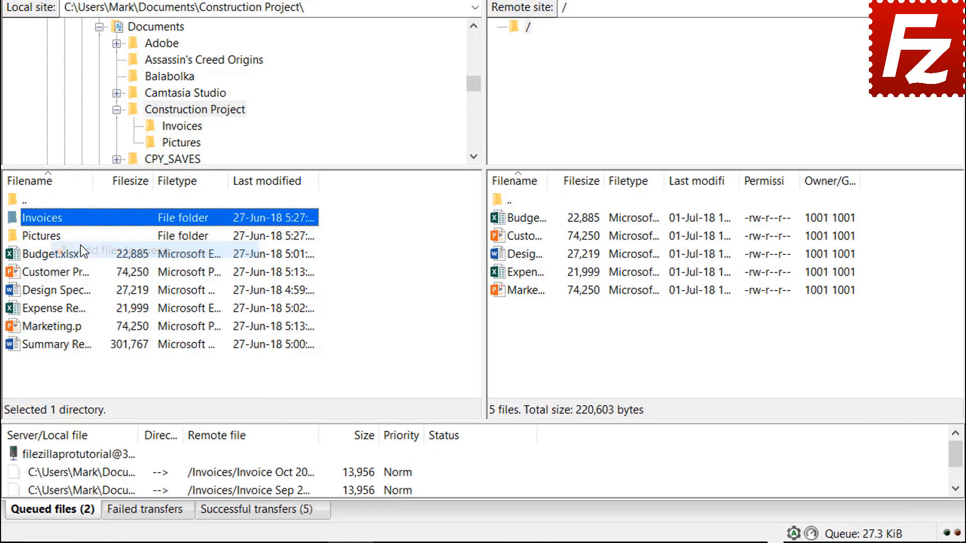
{"action": "right_click", "coordinate": [55, 239]}
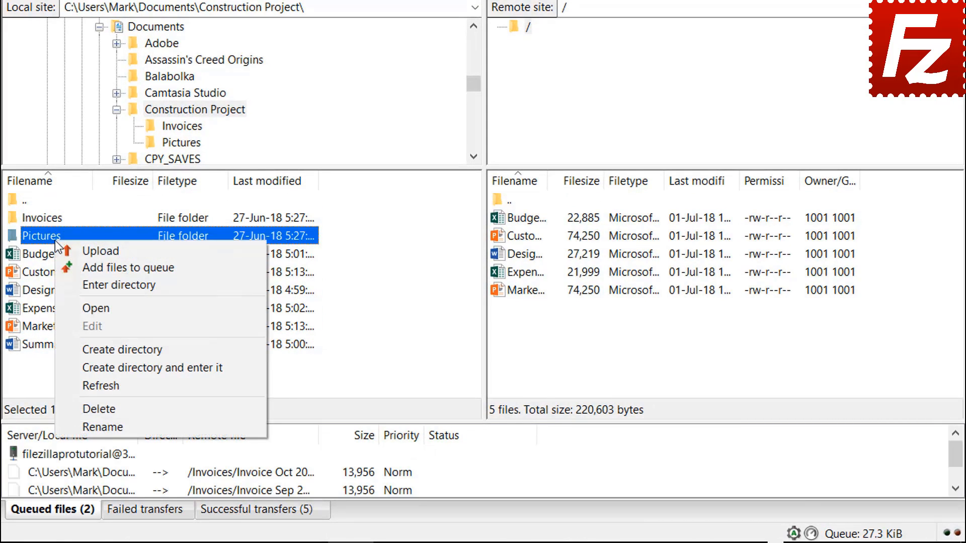
{"action": "left_click", "coordinate": [85, 265]}
{"action": "right_click", "coordinate": [74, 347]}
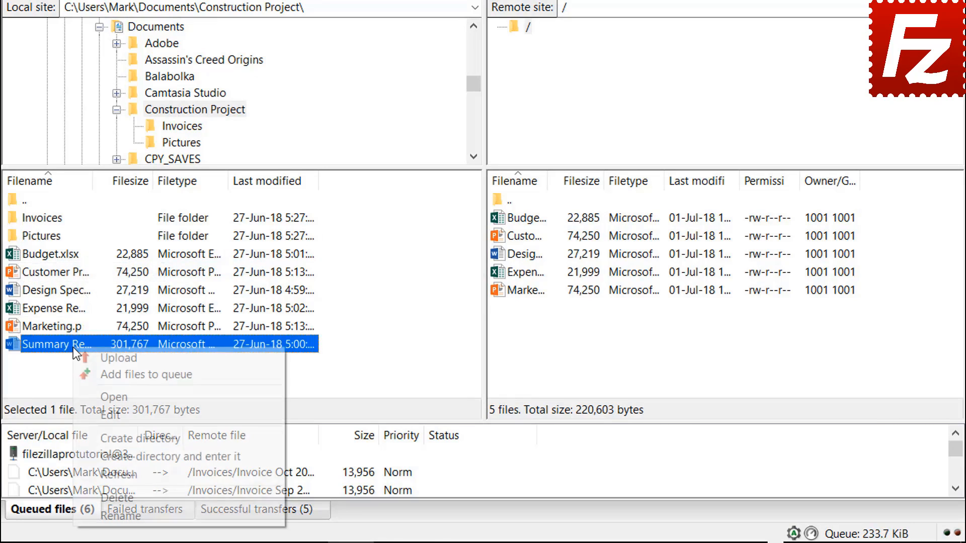
{"action": "left_click", "coordinate": [103, 376]}
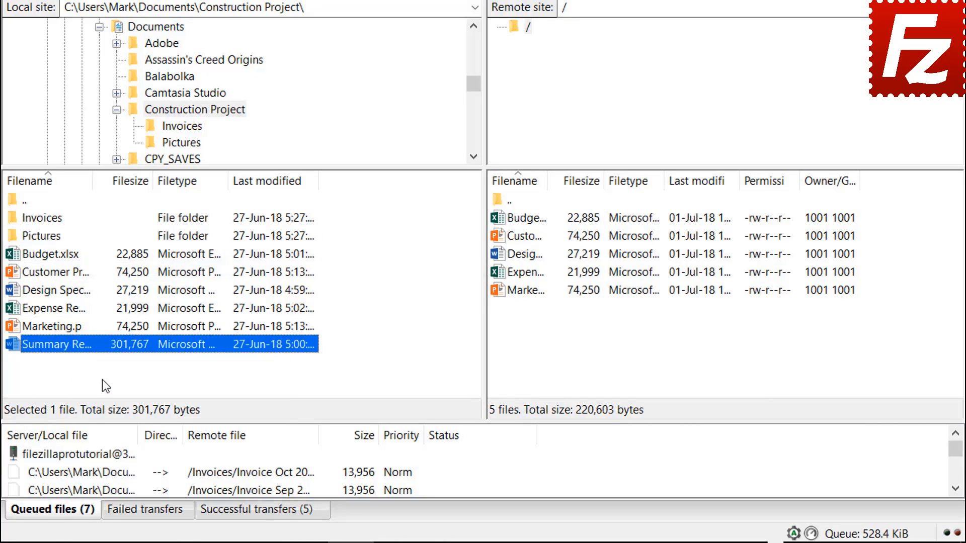
{"action": "right_click", "coordinate": [101, 455]}
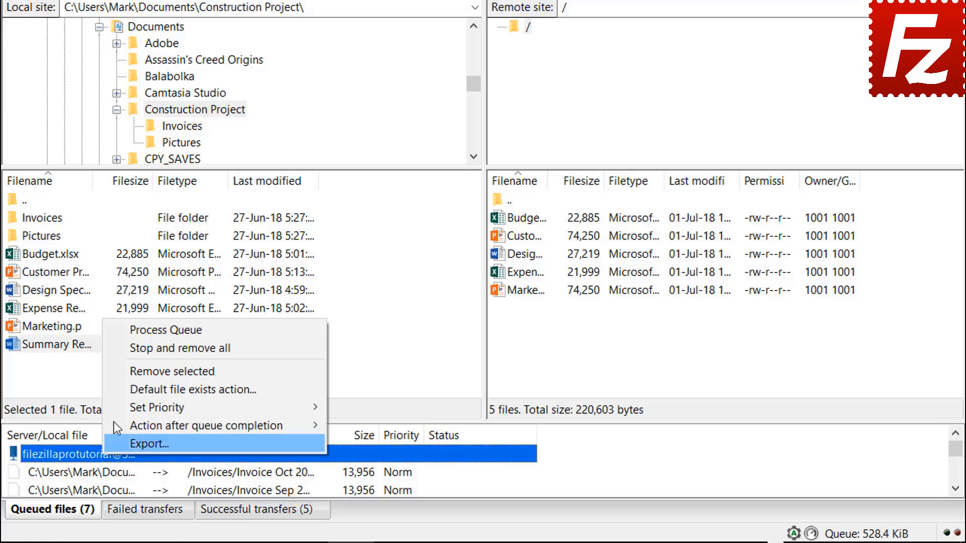
{"action": "left_click", "coordinate": [137, 333]}
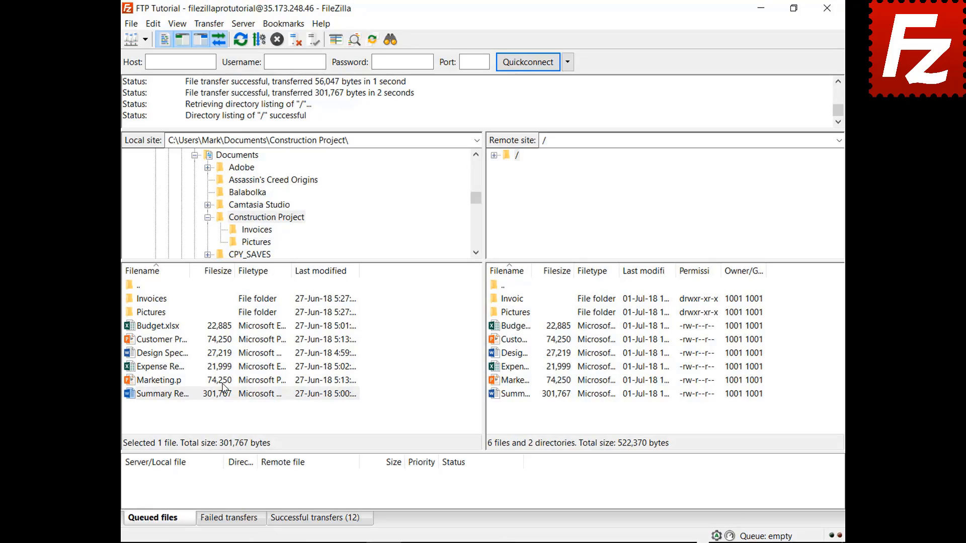
Step: Create and enter a new local folder named Backup inside Documents
{"action": "left_click", "coordinate": [207, 217]}
{"action": "left_click", "coordinate": [229, 154]}
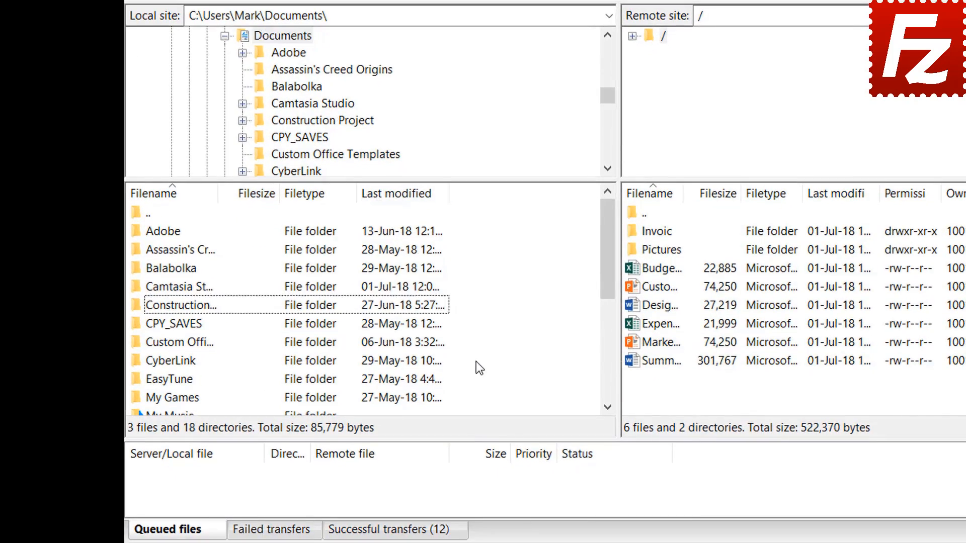
{"action": "right_click", "coordinate": [479, 432]}
{"action": "left_click", "coordinate": [525, 472]}
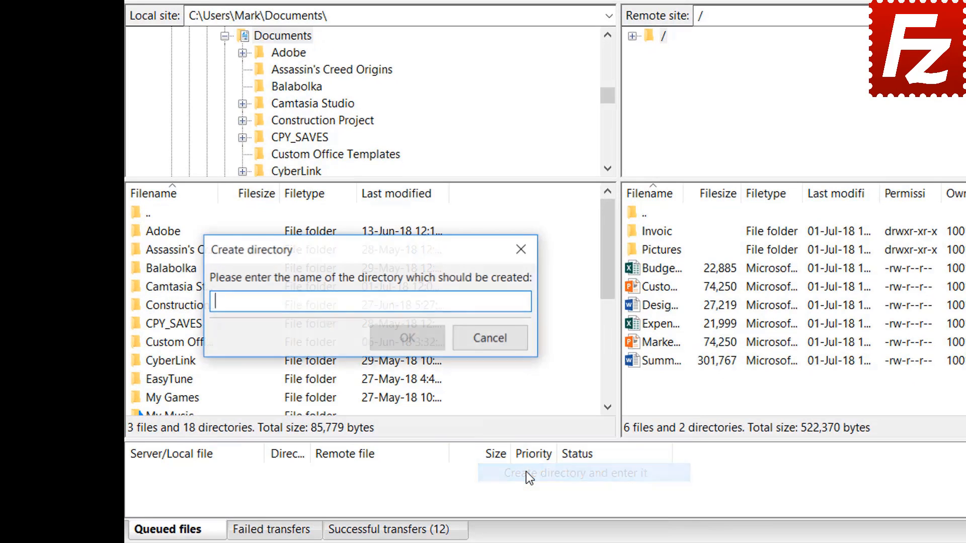
{"action": "type", "text": "Backup"}
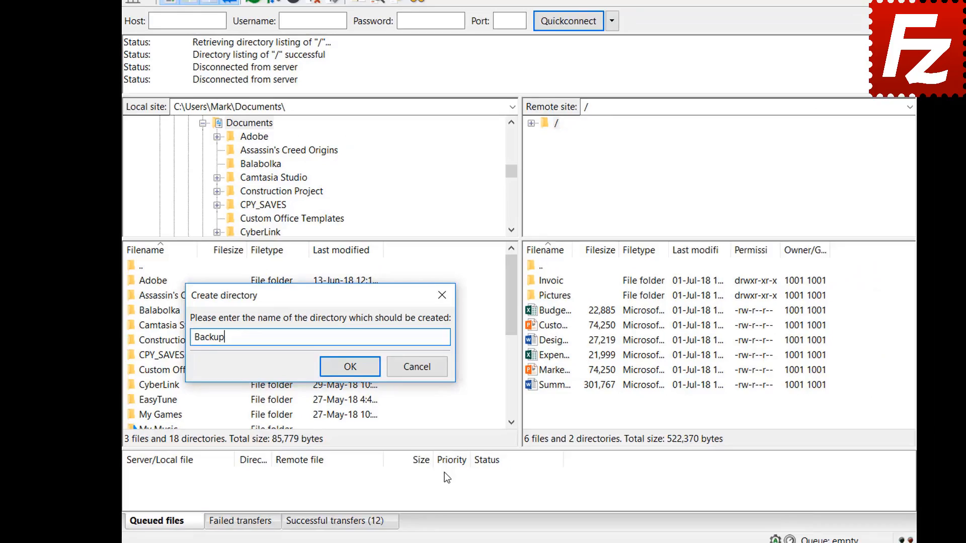
{"action": "key", "text": "Return"}
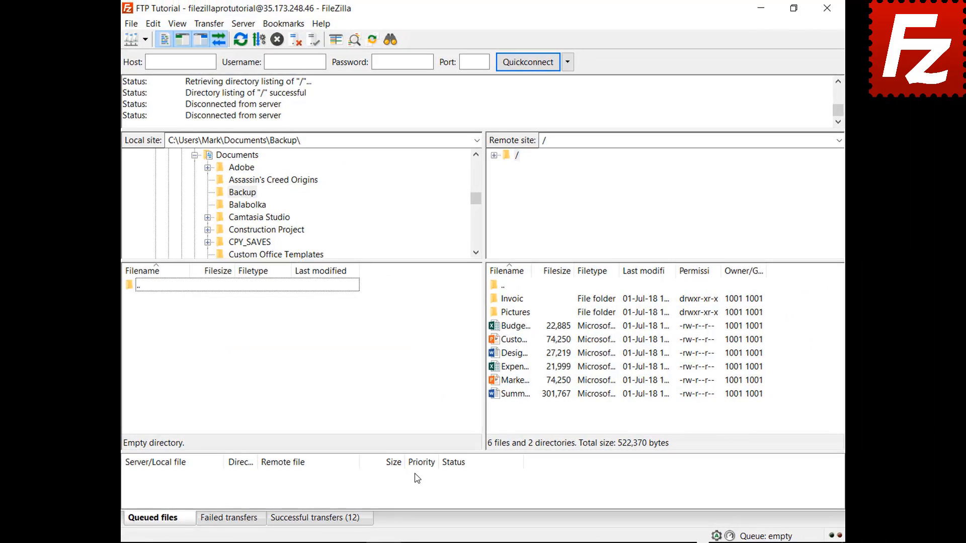
Step: Download Budget.xlsx, Customer Presentation, Design Specs, the expense file and the marketing file into Backup
{"action": "double_click", "coordinate": [523, 328]}
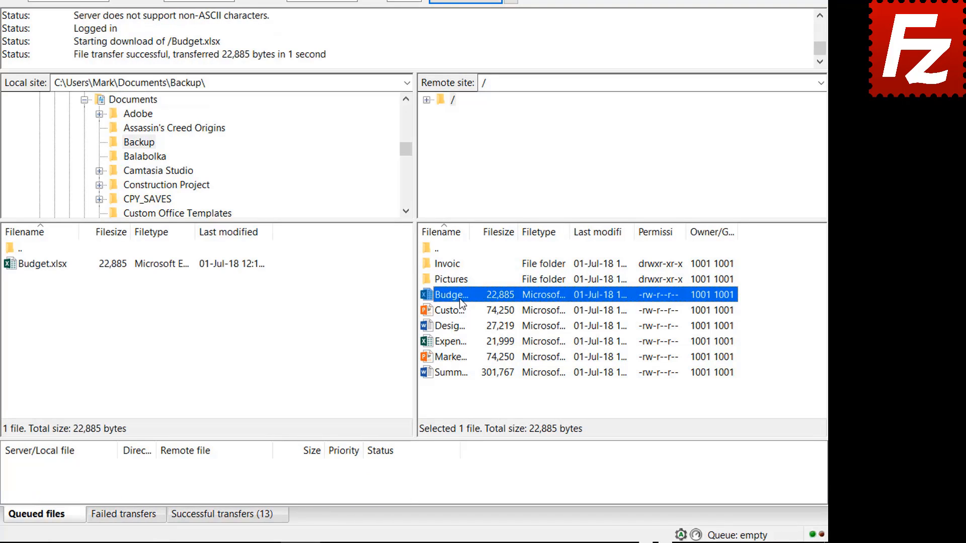
{"action": "left_click", "coordinate": [460, 309]}
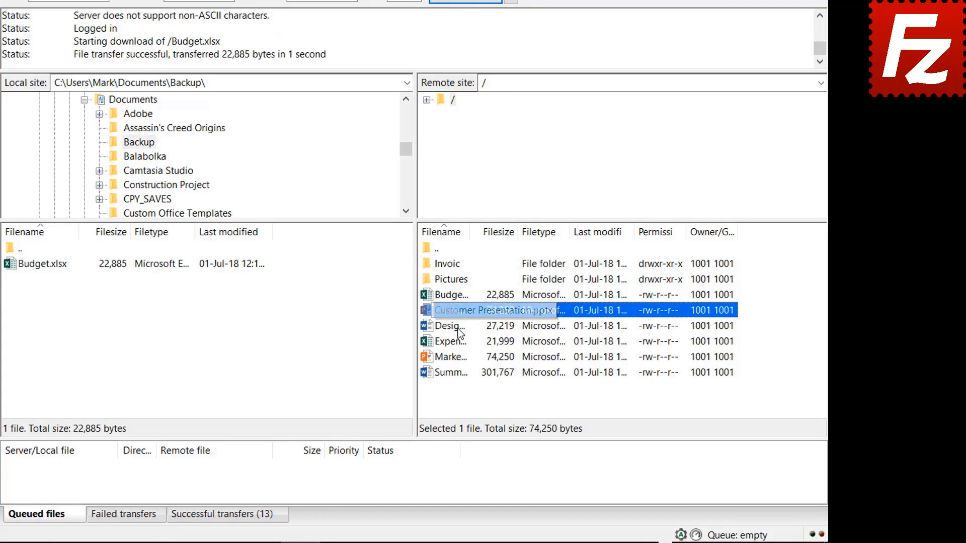
{"action": "left_click", "coordinate": [459, 328], "text": "shift"}
{"action": "left_click", "coordinate": [458, 341], "text": "shift"}
{"action": "left_click", "coordinate": [458, 356], "text": "shift"}
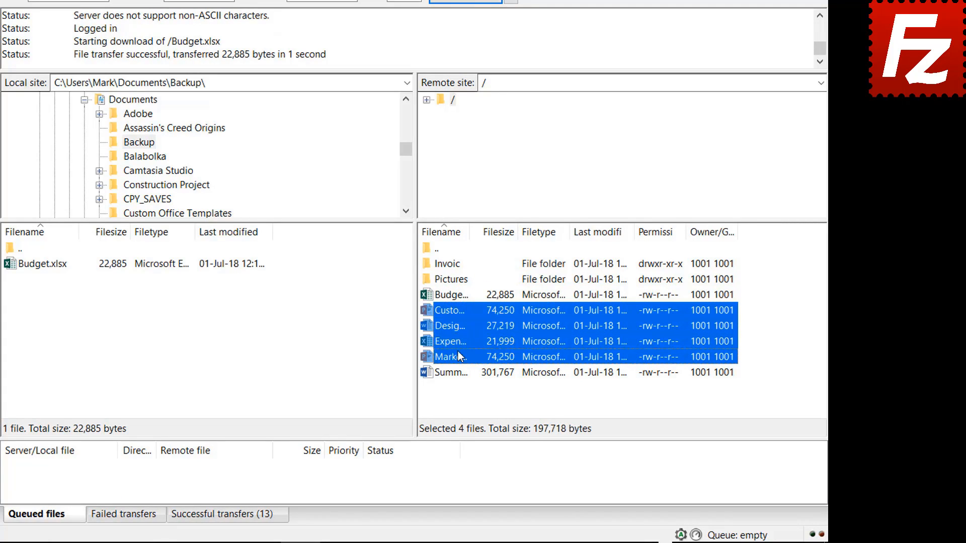
{"action": "right_click", "coordinate": [457, 353]}
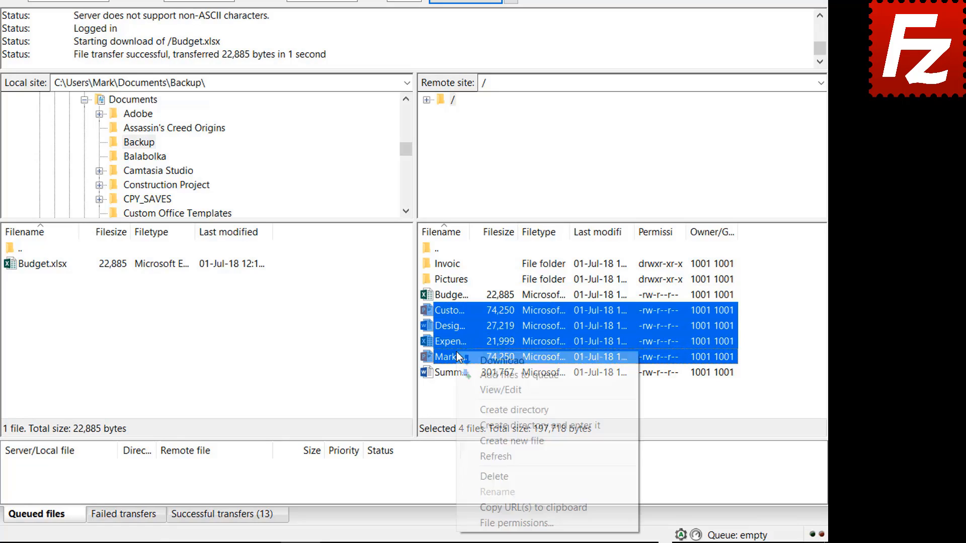
{"action": "left_click", "coordinate": [486, 359]}
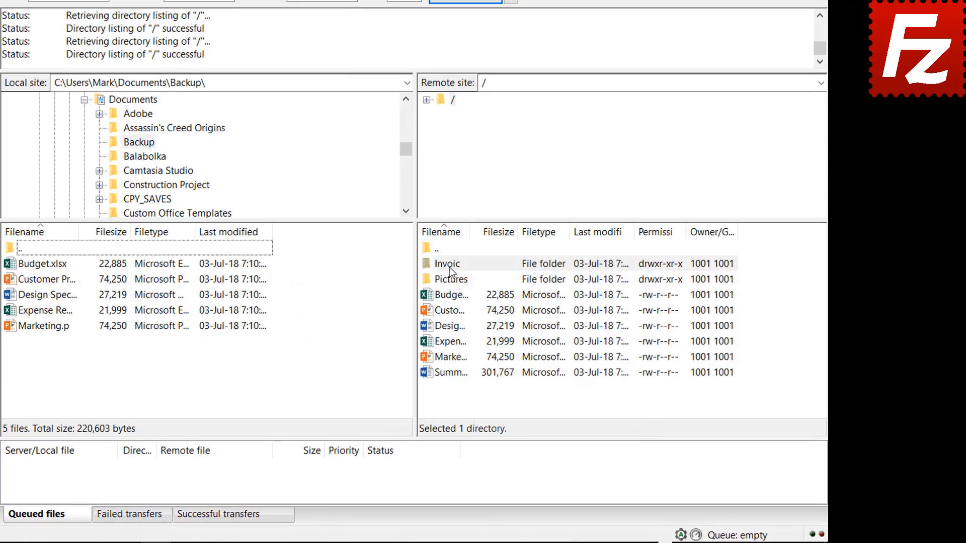
Step: Queue the remote Invoices and Pictures folders and summary file, then process the queue to download them
{"action": "right_click", "coordinate": [514, 300]}
{"action": "left_click", "coordinate": [467, 289]}
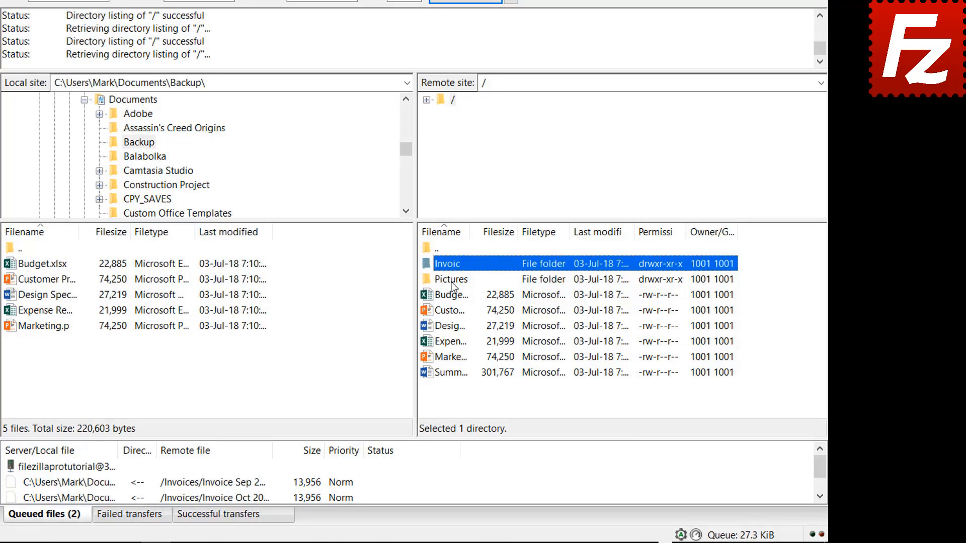
{"action": "right_click", "coordinate": [452, 281]}
{"action": "left_click", "coordinate": [473, 304]}
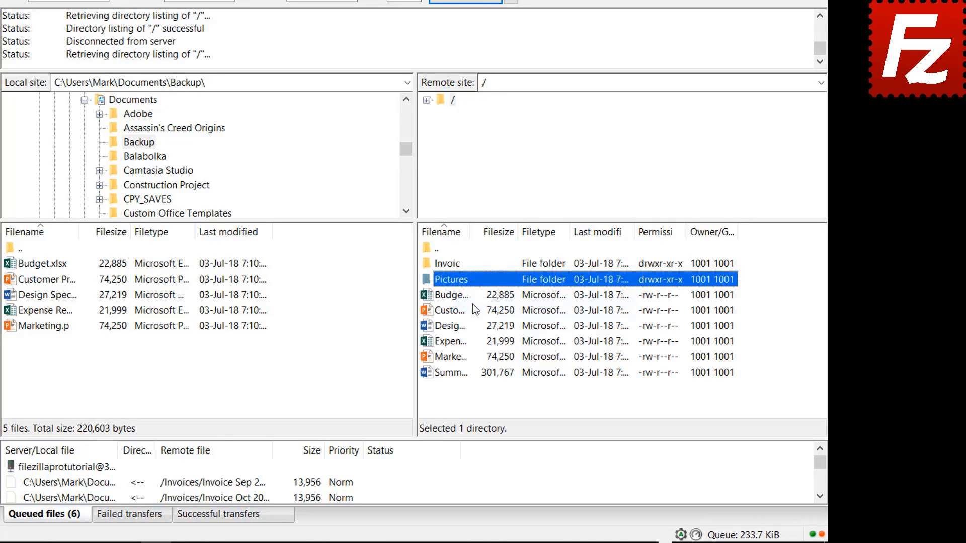
{"action": "right_click", "coordinate": [457, 373]}
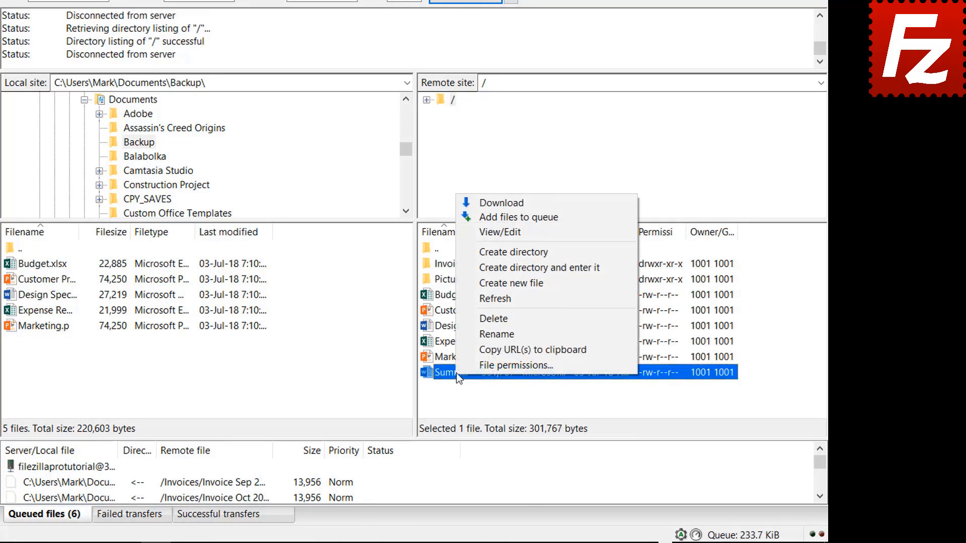
{"action": "left_click", "coordinate": [493, 217]}
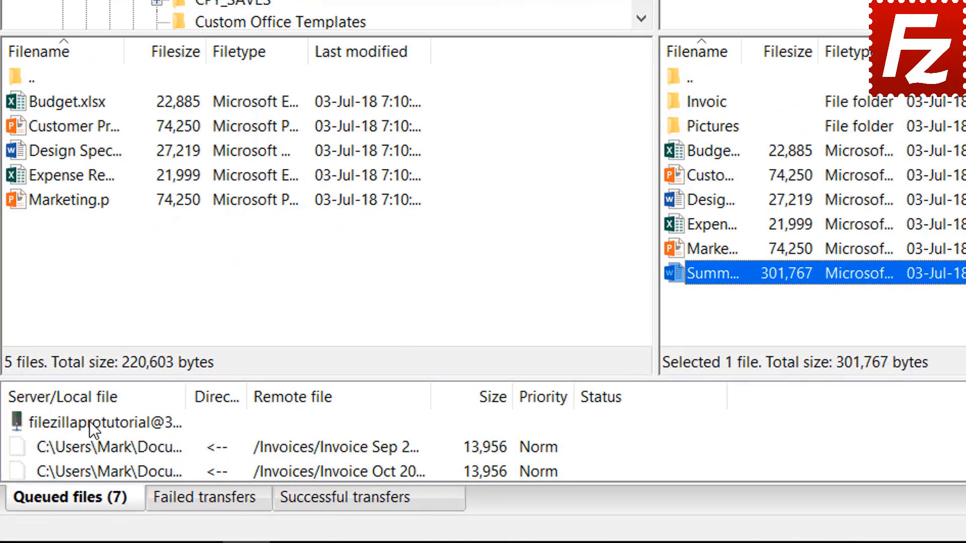
{"action": "right_click", "coordinate": [89, 421]}
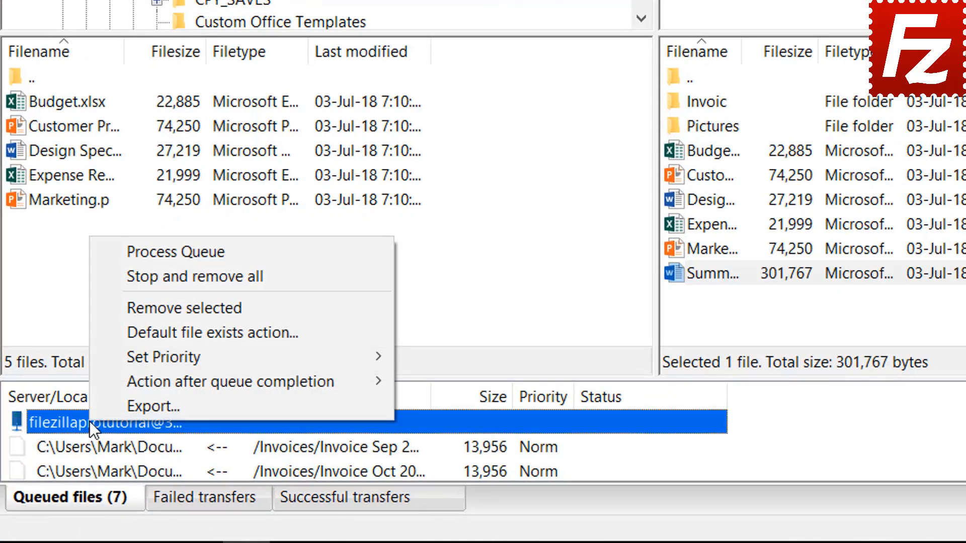
{"action": "left_click", "coordinate": [137, 252]}
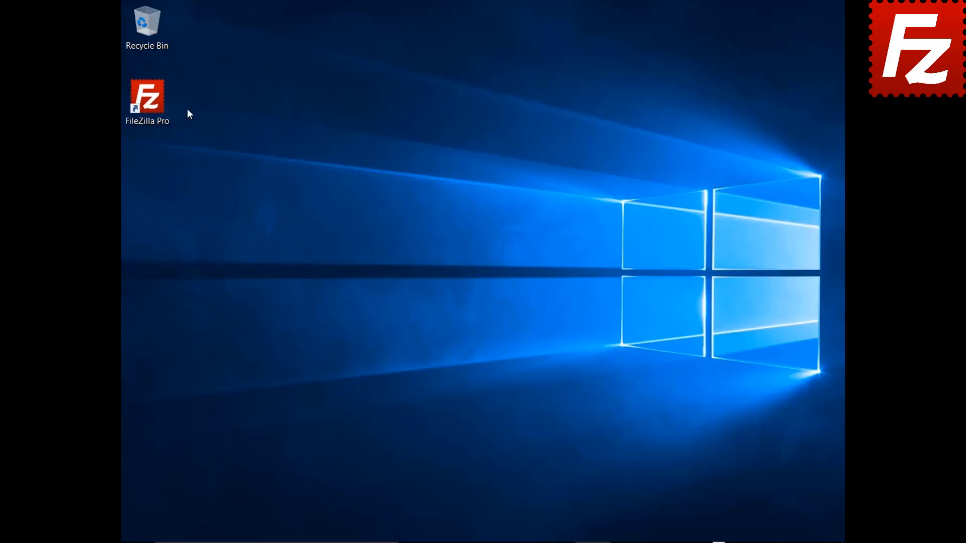
Step: Launch FileZilla Pro and bring up the Site Manager and the program Settings
{"action": "double_click", "coordinate": [153, 104]}
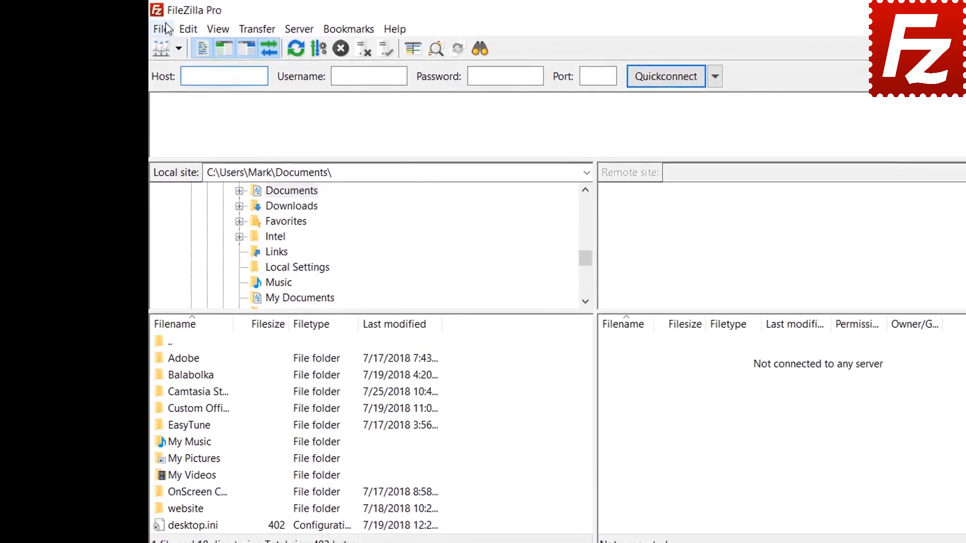
{"action": "left_click", "coordinate": [168, 28]}
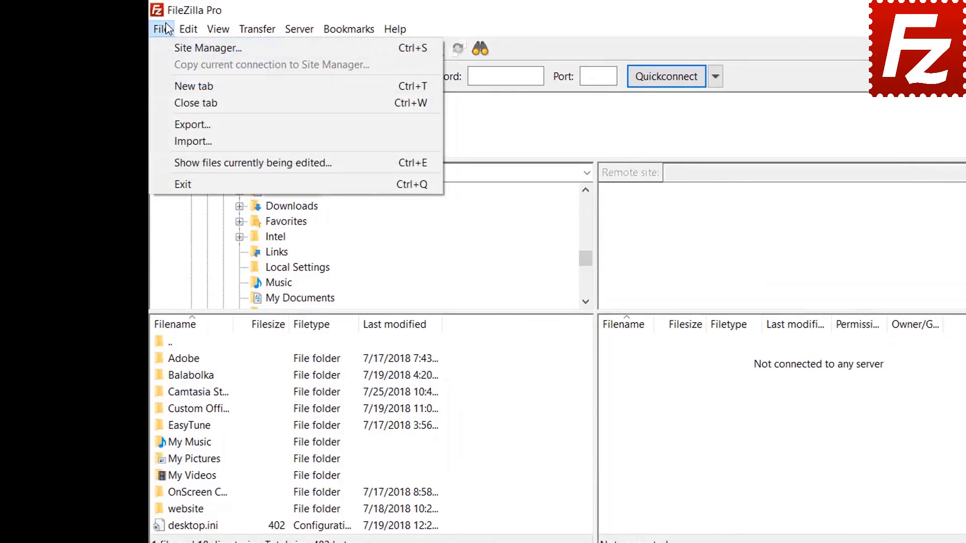
{"action": "left_click", "coordinate": [170, 48]}
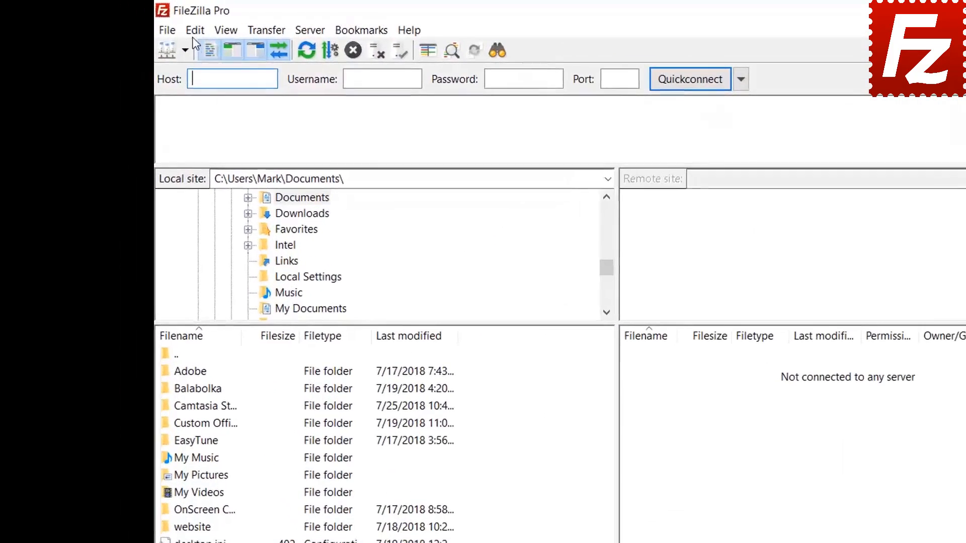
{"action": "left_click", "coordinate": [164, 25]}
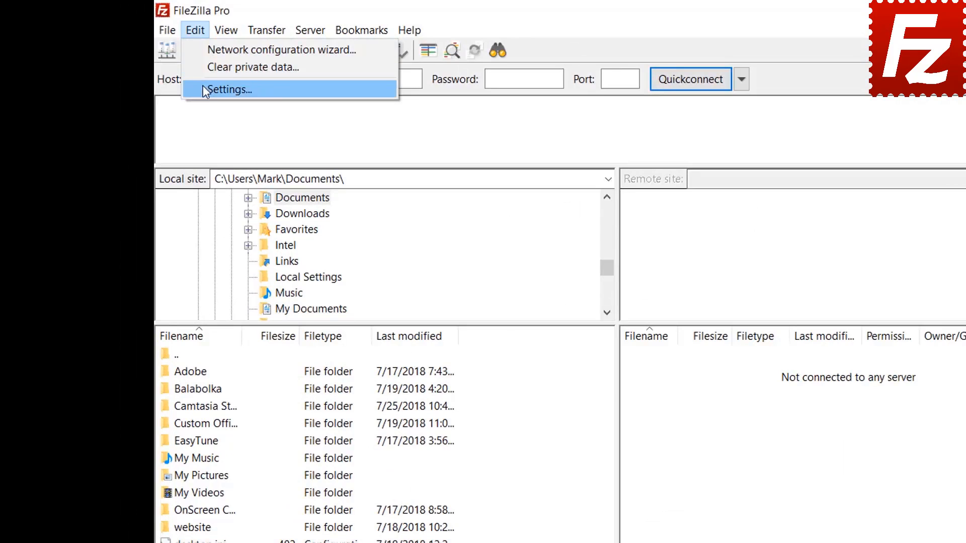
{"action": "left_click", "coordinate": [203, 86]}
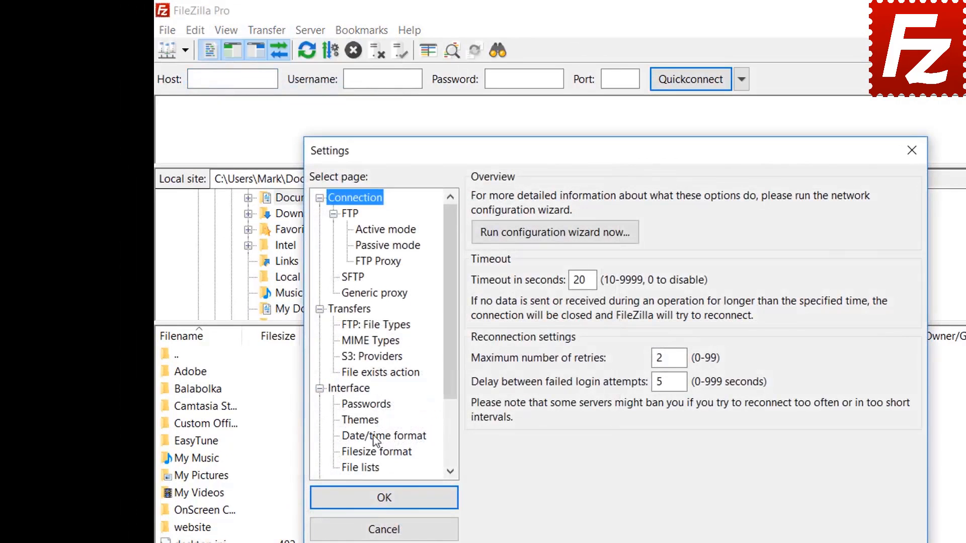
Step: Enable saving passwords protected by a master password, entering and repeating the new master password
{"action": "left_click", "coordinate": [372, 406]}
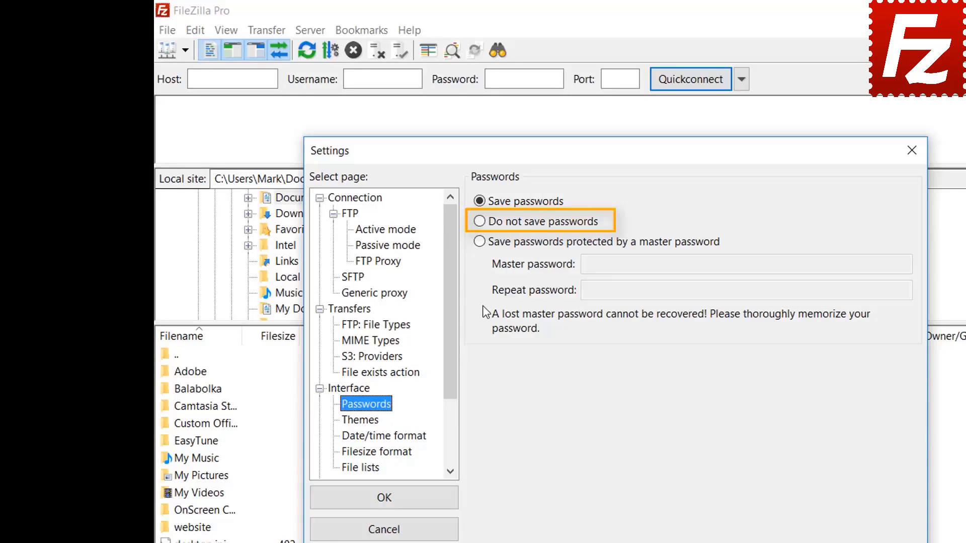
{"action": "left_click", "coordinate": [483, 243]}
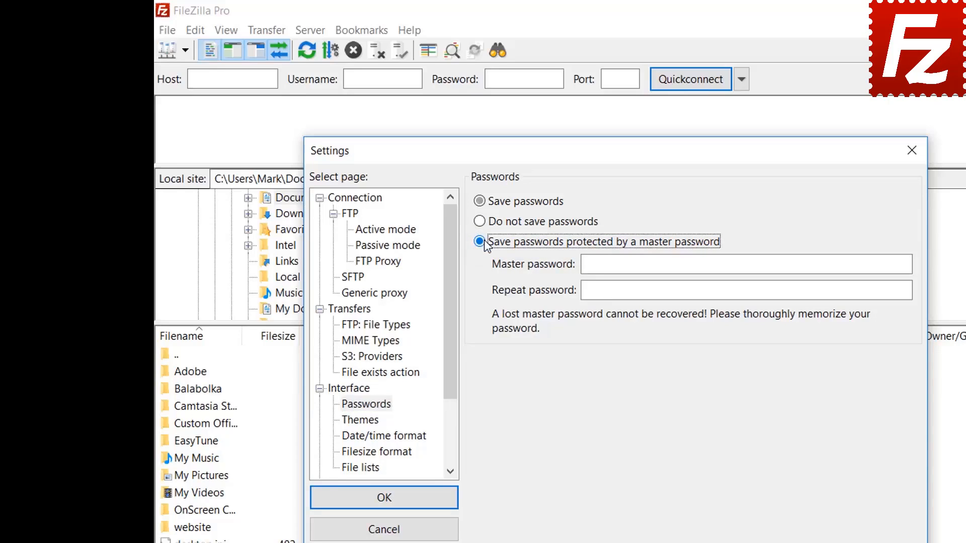
{"action": "left_click", "coordinate": [788, 264]}
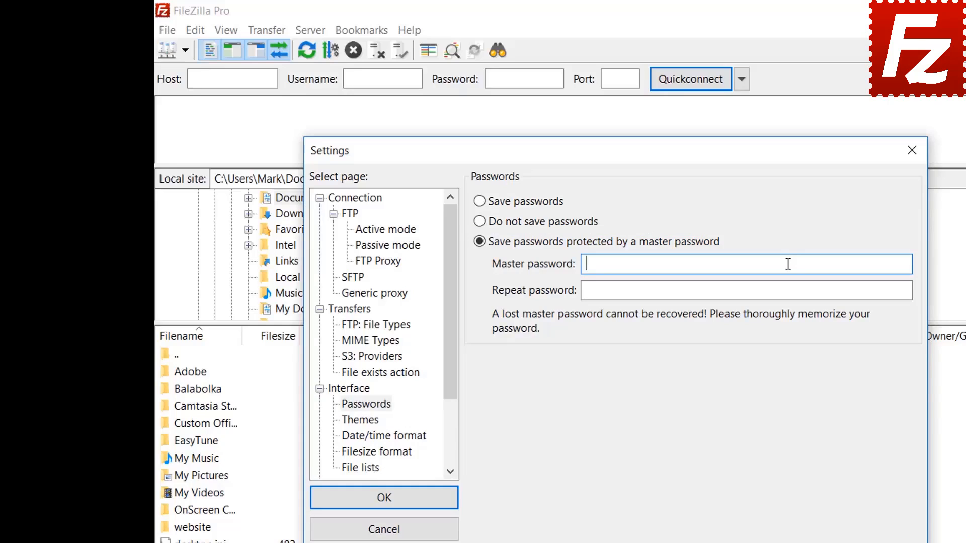
{"action": "type", "text": "••••••••••"}
{"action": "left_click", "coordinate": [765, 290]}
{"action": "type", "text": "••••"}
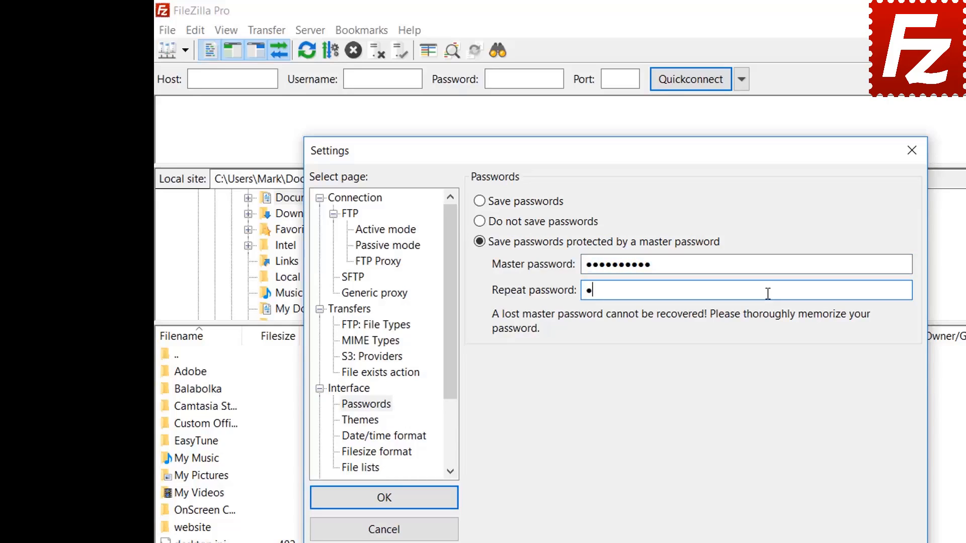
{"action": "type", "text": "••••••"}
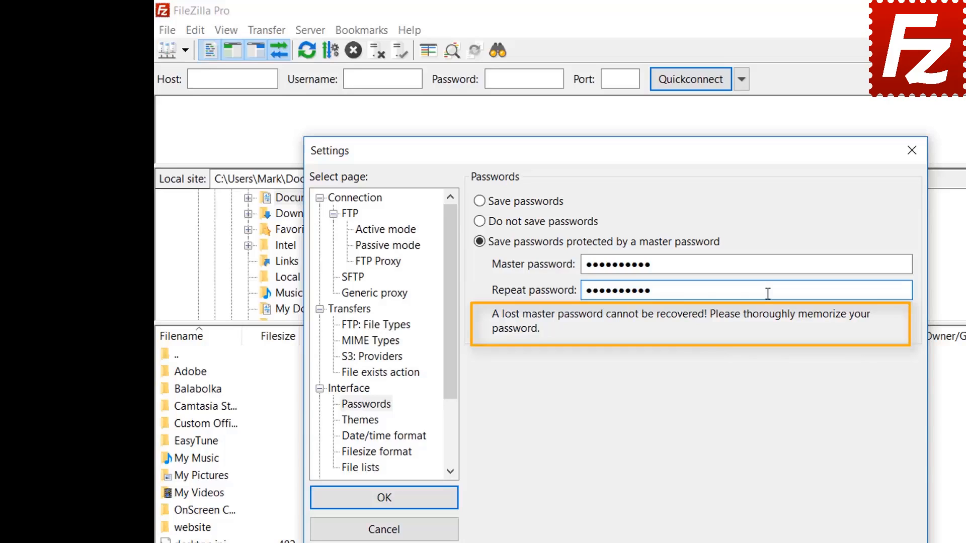
{"action": "left_click", "coordinate": [386, 504]}
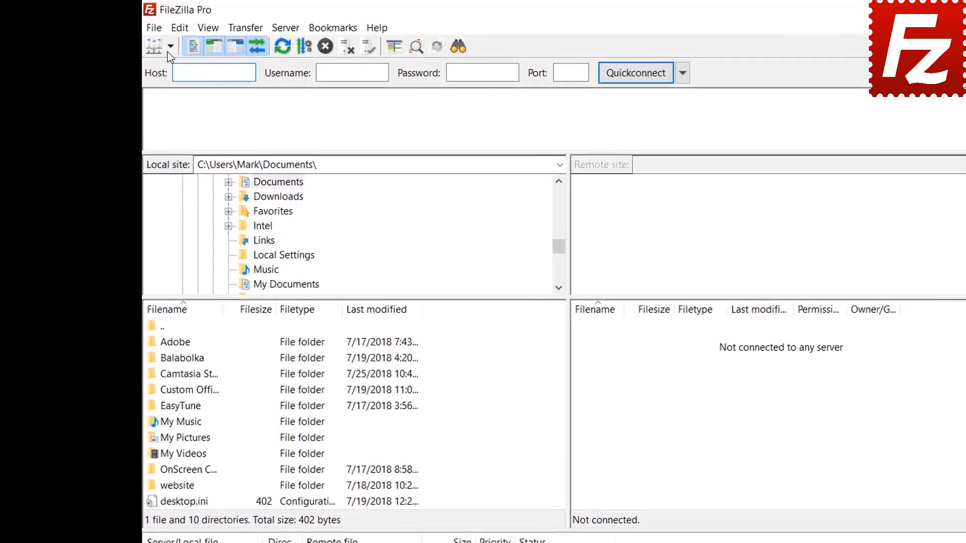
Step: Connect to FTP Tutorial from the saved-sites list, entering the master password to unlock it
{"action": "left_click", "coordinate": [145, 39]}
{"action": "left_click", "coordinate": [173, 67]}
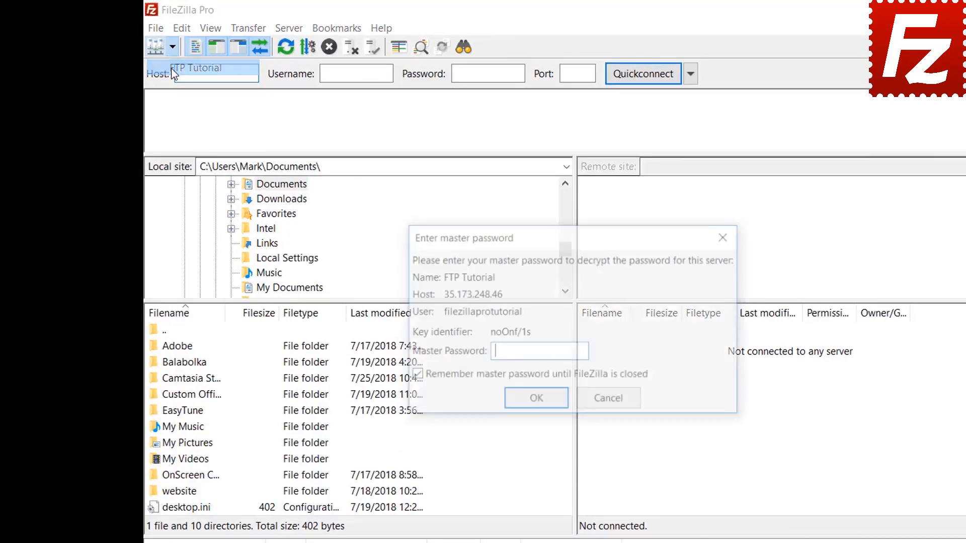
{"action": "type", "text": "*******"}
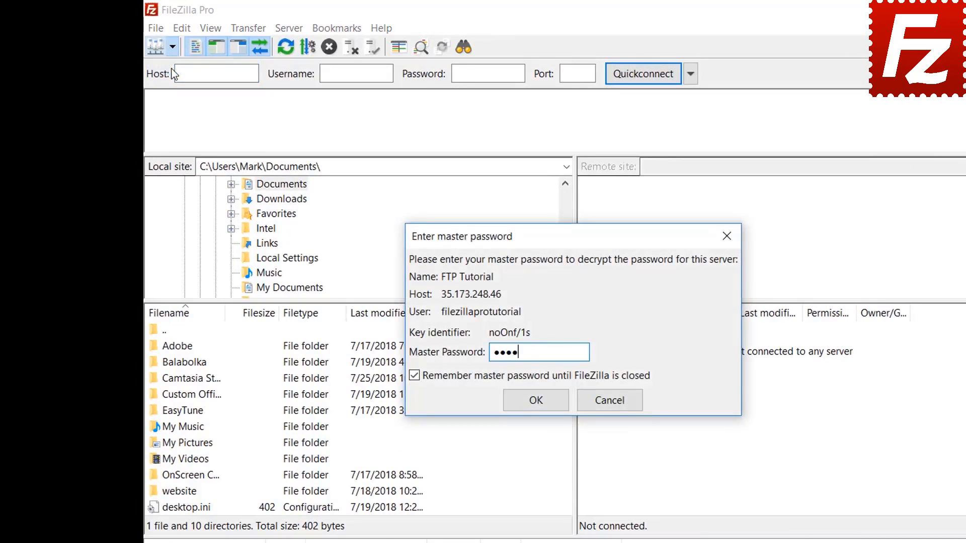
{"action": "type", "text": "***"}
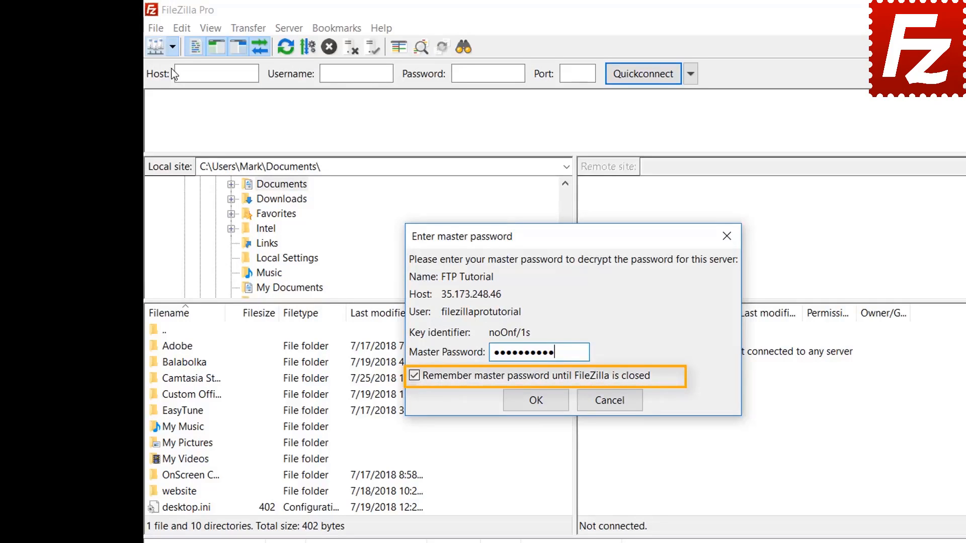
{"action": "left_click", "coordinate": [526, 398]}
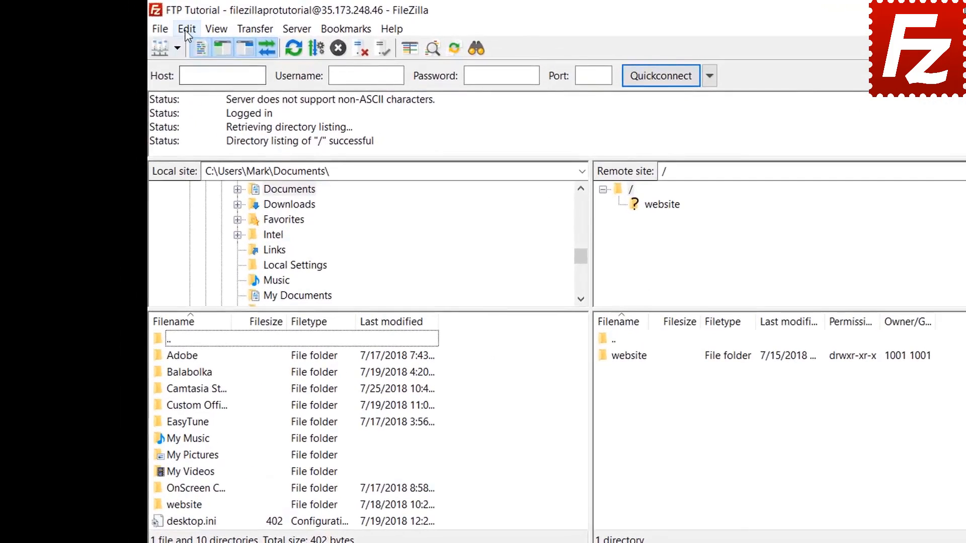
{"action": "left_click", "coordinate": [153, 25]}
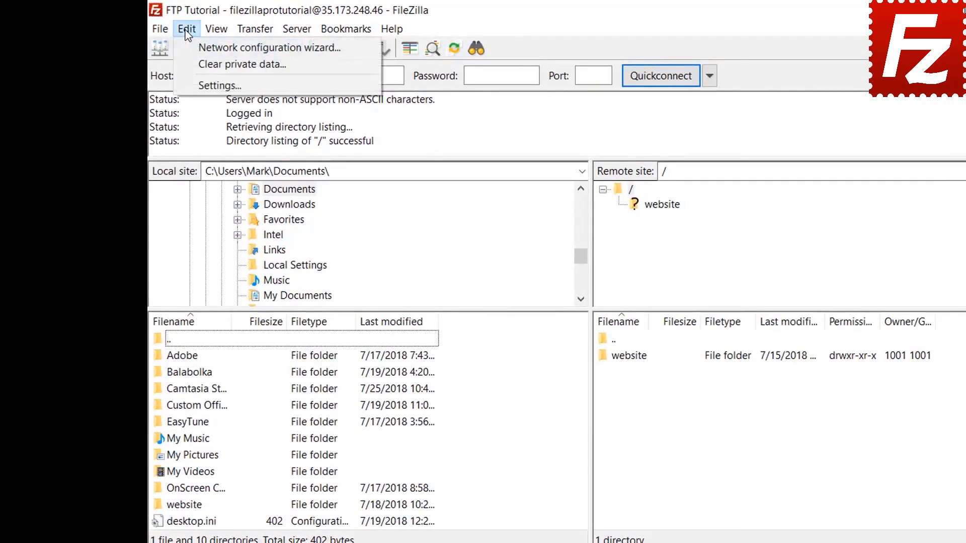
{"action": "left_click", "coordinate": [192, 84]}
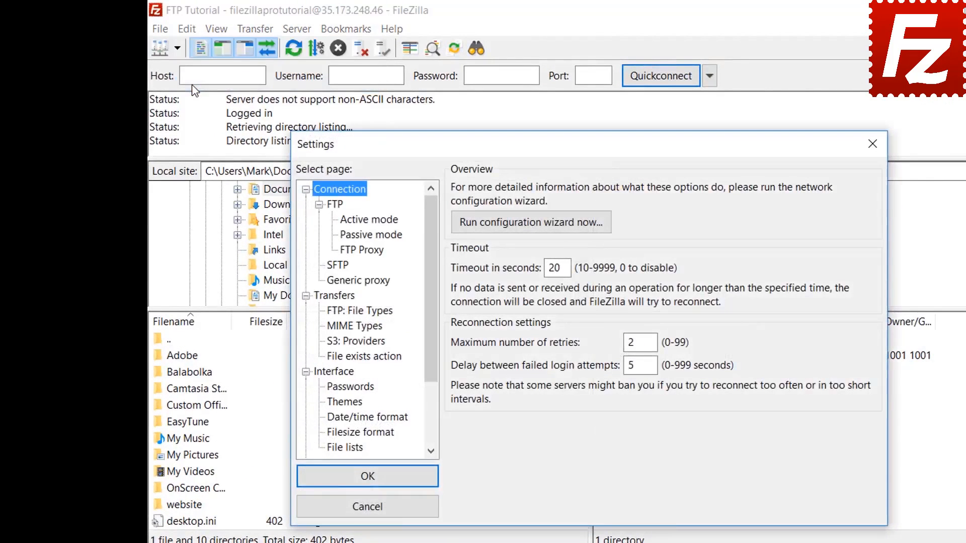
{"action": "left_click", "coordinate": [350, 388]}
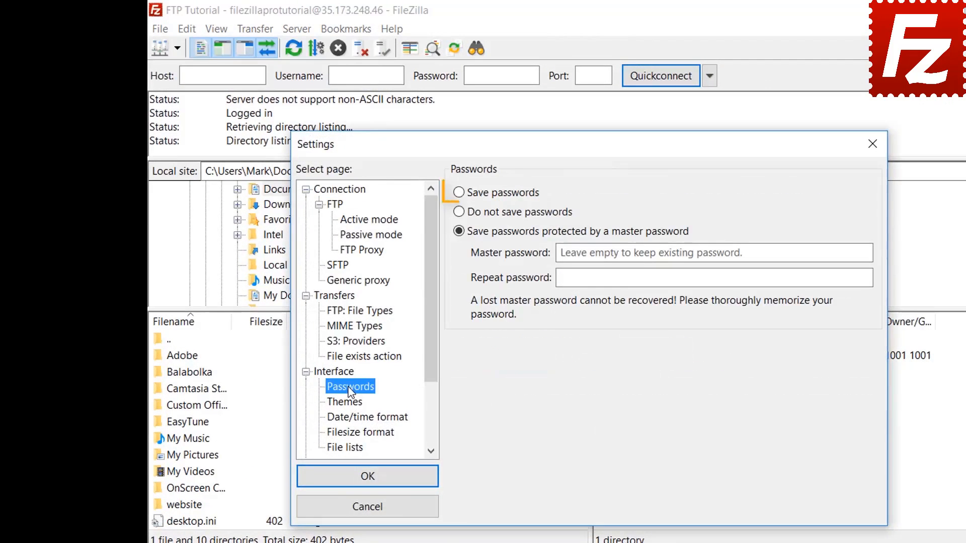
{"action": "left_click", "coordinate": [459, 193]}
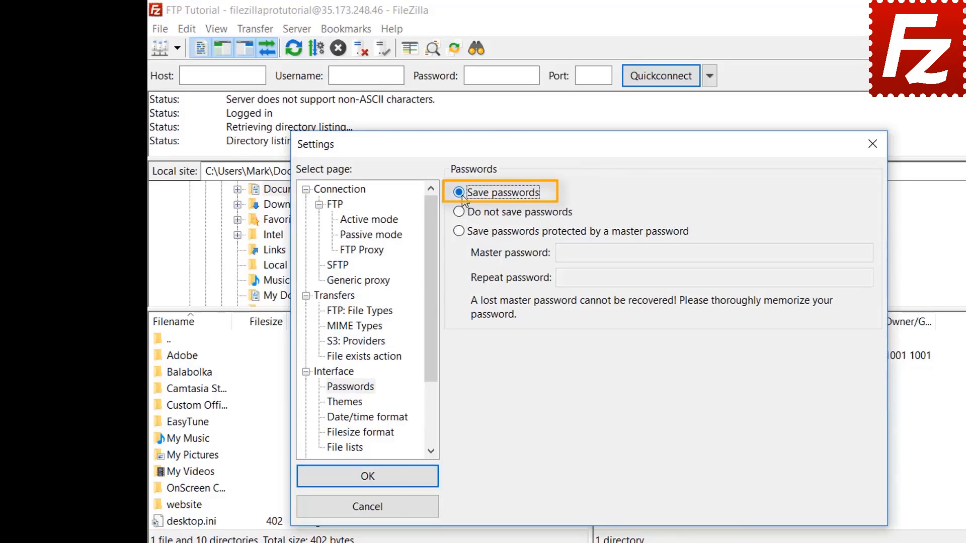
{"action": "left_click", "coordinate": [379, 484]}
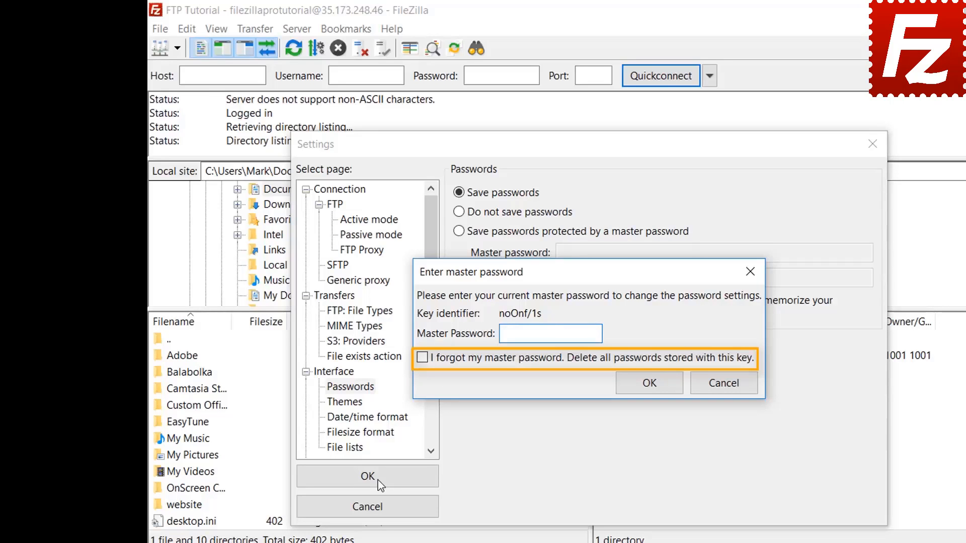
{"action": "left_click", "coordinate": [723, 384]}
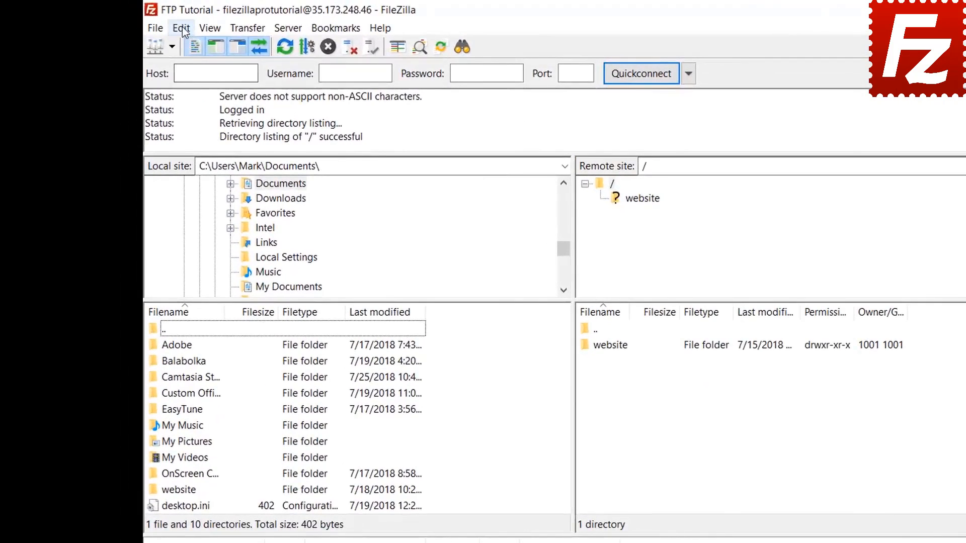
Step: Clear the Quickconnect history and reconnect information via Edit > Clear private data
{"action": "left_click", "coordinate": [185, 29]}
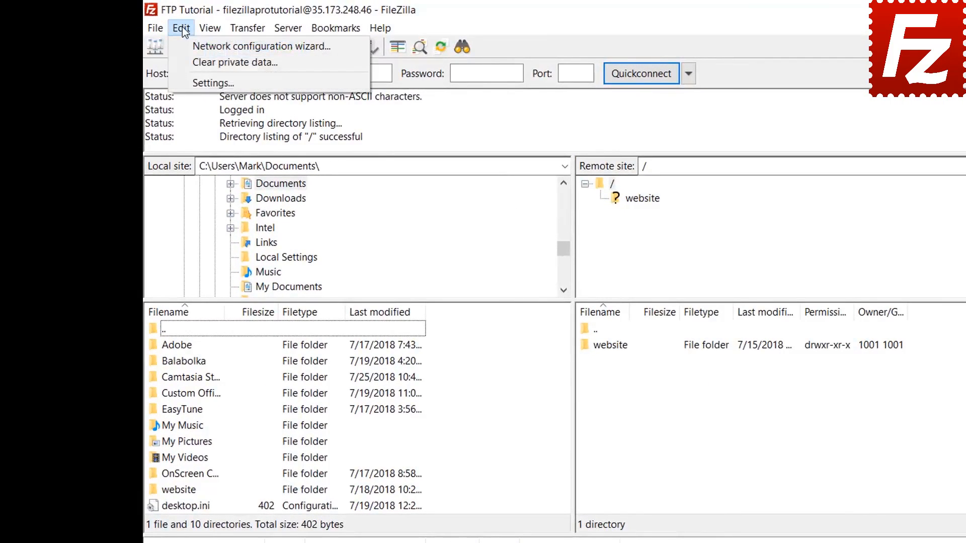
{"action": "left_click", "coordinate": [186, 61]}
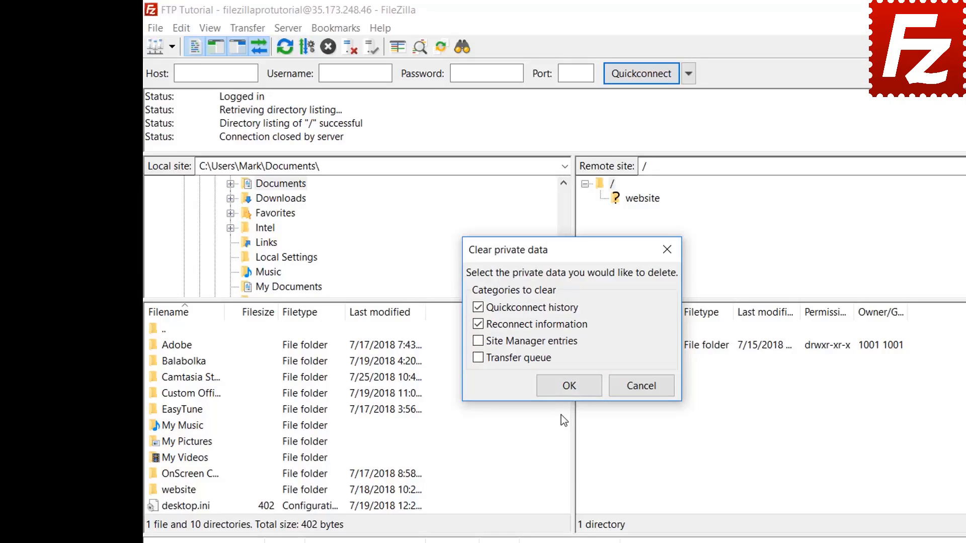
{"action": "left_click", "coordinate": [564, 392]}
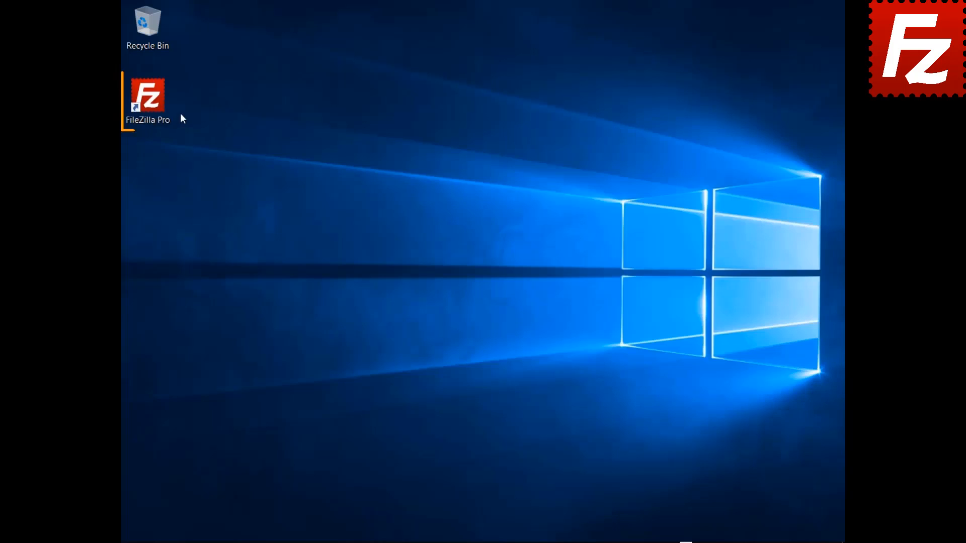
Step: Launch FileZilla Pro, connect to FTP Tutorial, and bring up the remote File search dialog
{"action": "double_click", "coordinate": [152, 106]}
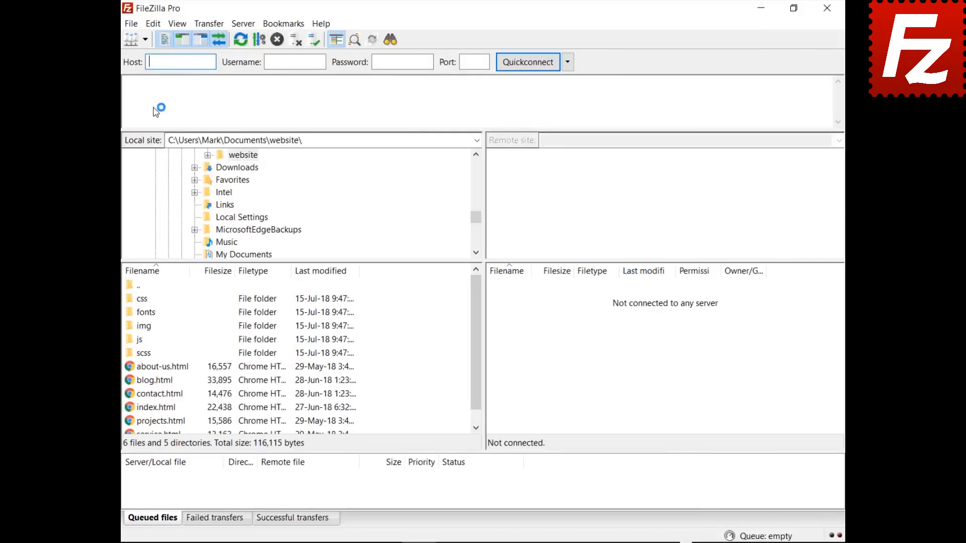
{"action": "left_click", "coordinate": [143, 40]}
{"action": "left_click", "coordinate": [211, 79]}
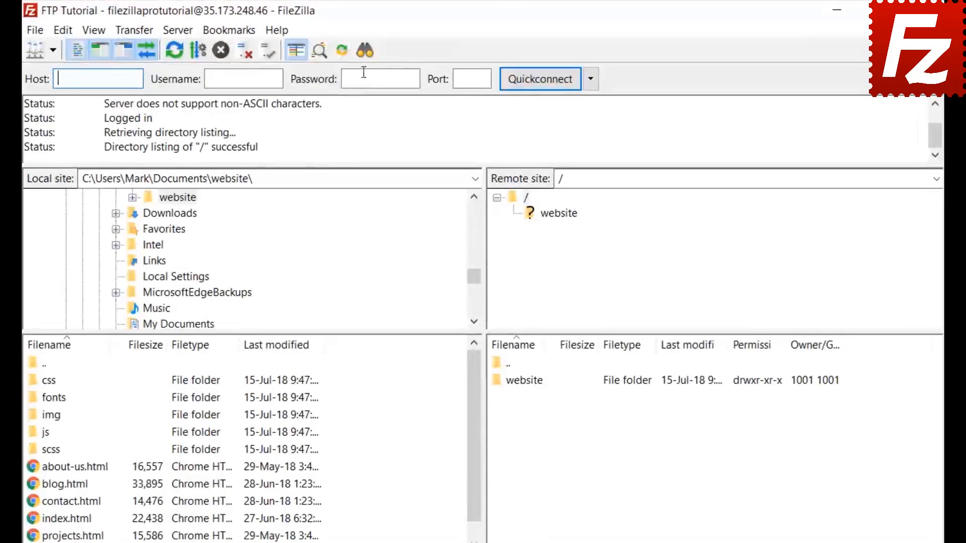
{"action": "left_click", "coordinate": [364, 50]}
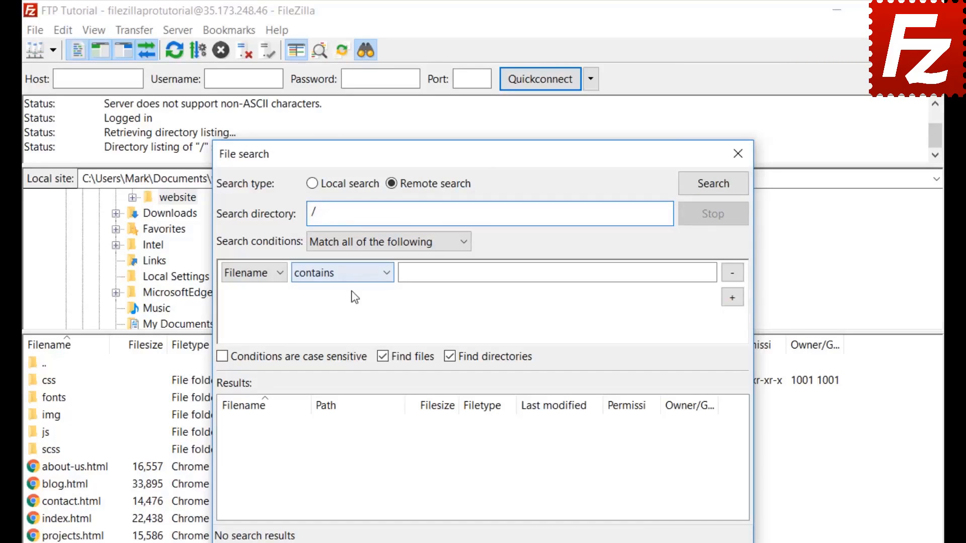
Step: Set the first search condition to Filename contains .jpg, matching all conditions
{"action": "left_click", "coordinate": [354, 243]}
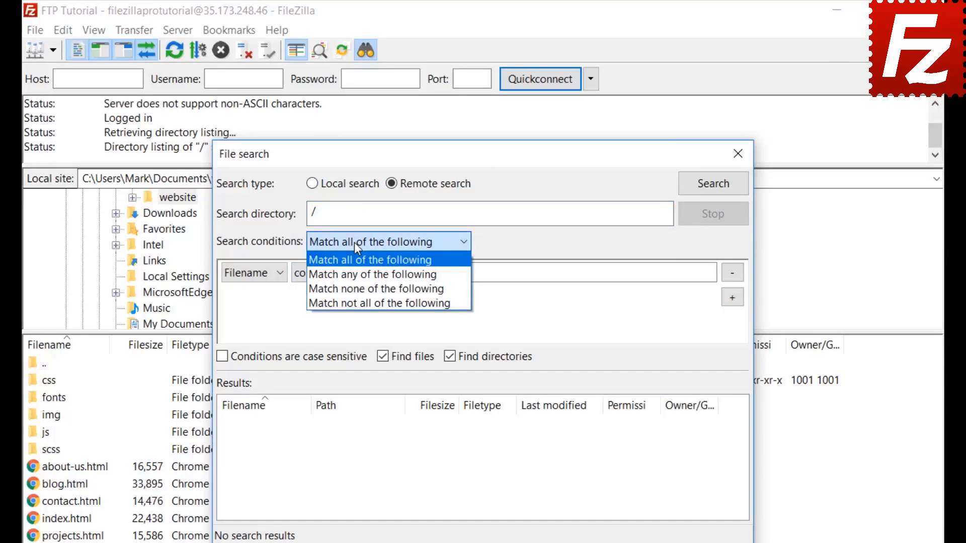
{"action": "left_click", "coordinate": [354, 242]}
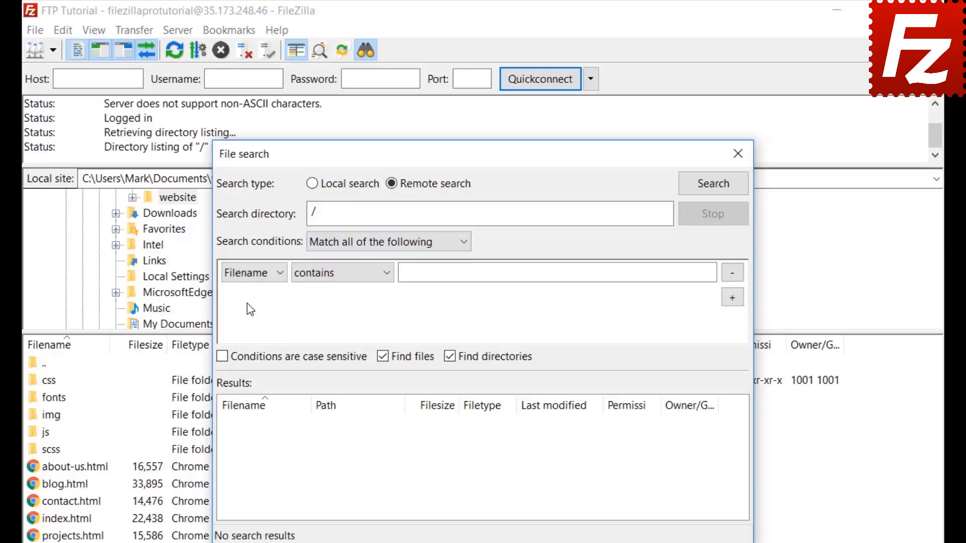
{"action": "left_click", "coordinate": [247, 277]}
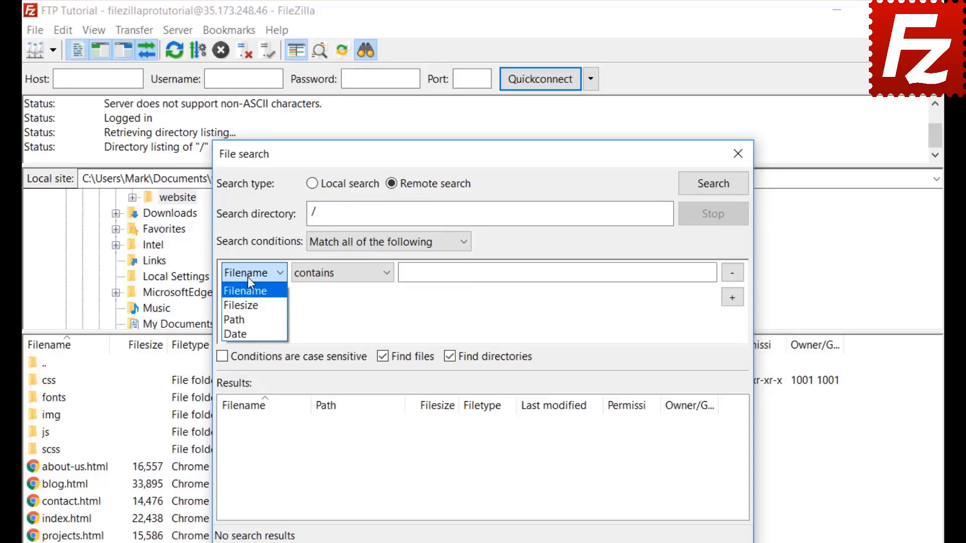
{"action": "left_click", "coordinate": [247, 276]}
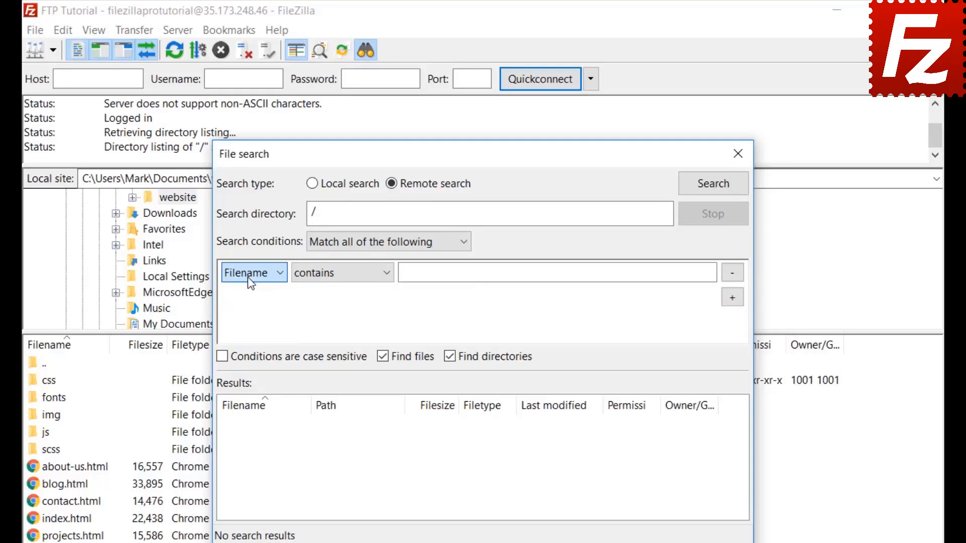
{"action": "left_click", "coordinate": [342, 282]}
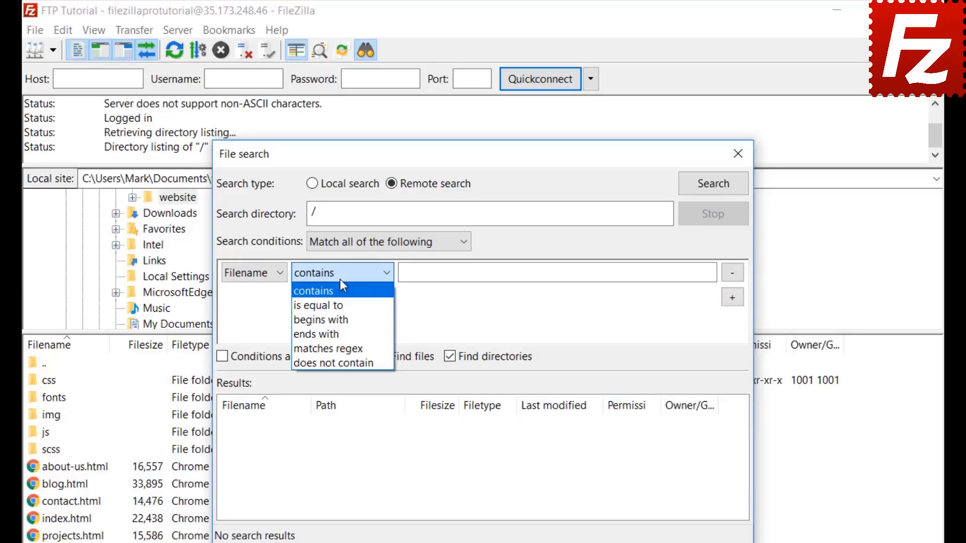
{"action": "left_click", "coordinate": [339, 278]}
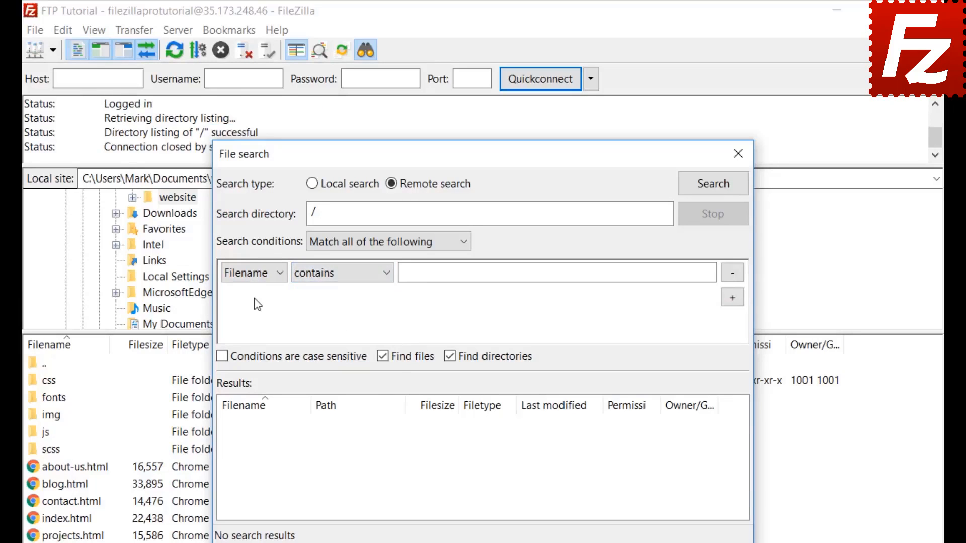
{"action": "left_click", "coordinate": [266, 273]}
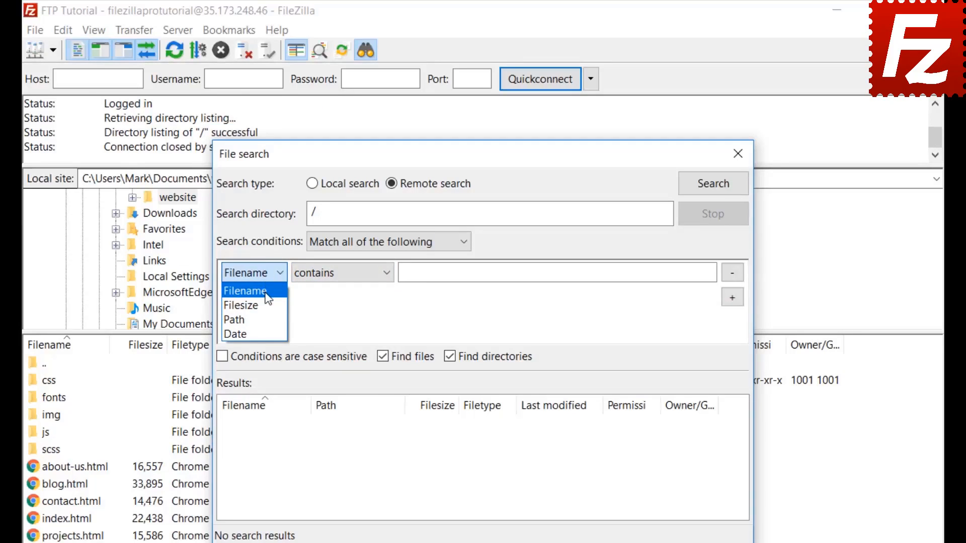
{"action": "left_click", "coordinate": [265, 292]}
{"action": "left_click", "coordinate": [449, 356]}
{"action": "left_click", "coordinate": [337, 271]}
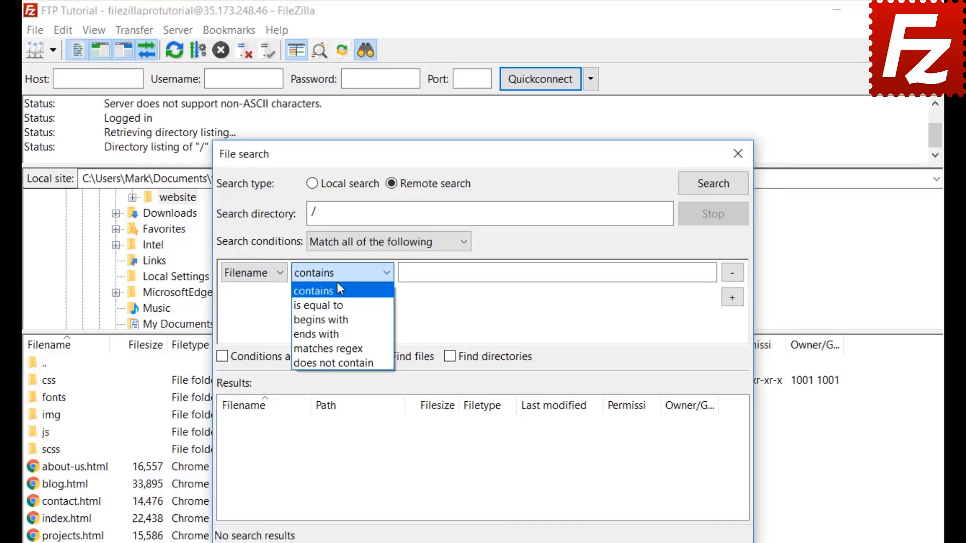
{"action": "left_click", "coordinate": [338, 285]}
{"action": "left_click", "coordinate": [442, 275]}
{"action": "type", "text": "pg"}
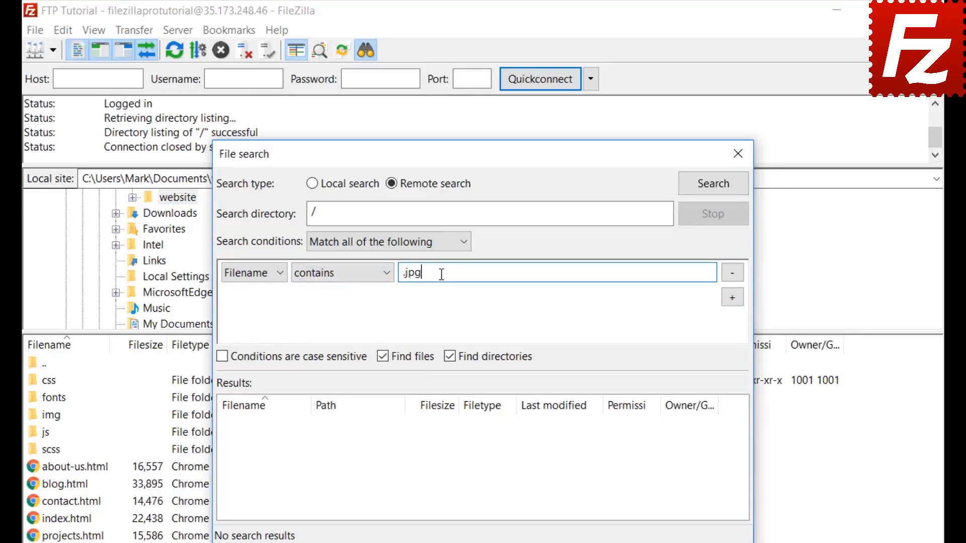
Step: Add a Filesize greater than 500000 bytes condition and exclude directories from the results
{"action": "left_click", "coordinate": [736, 300]}
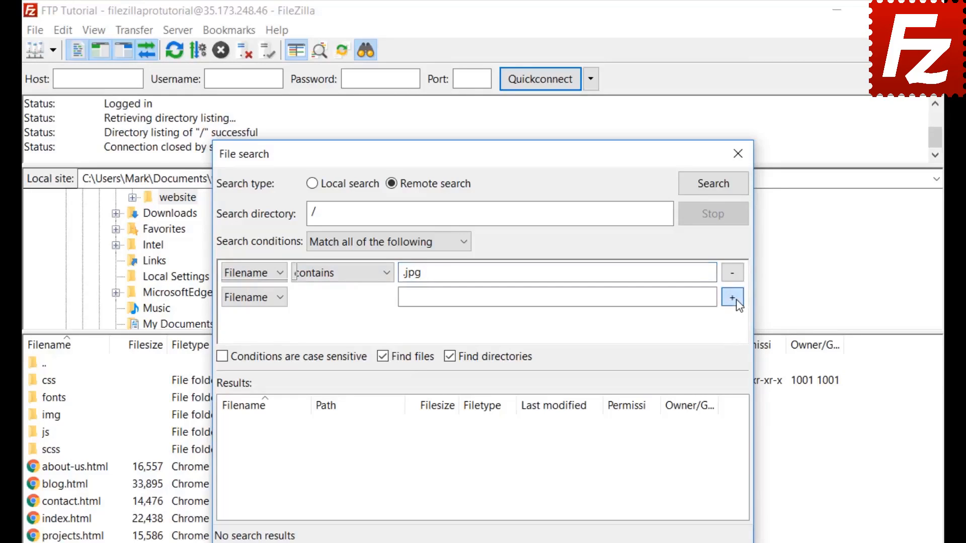
{"action": "left_click", "coordinate": [253, 296]}
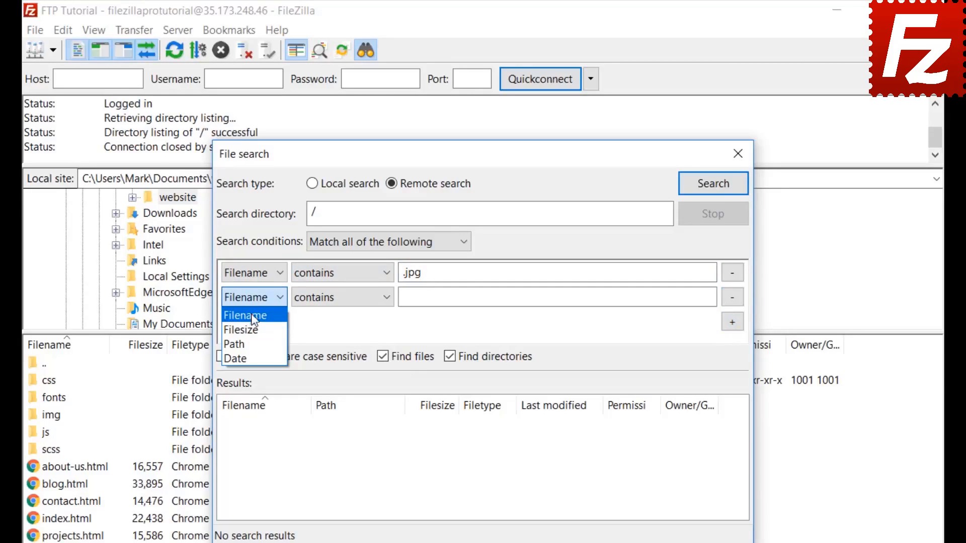
{"action": "left_click", "coordinate": [247, 329]}
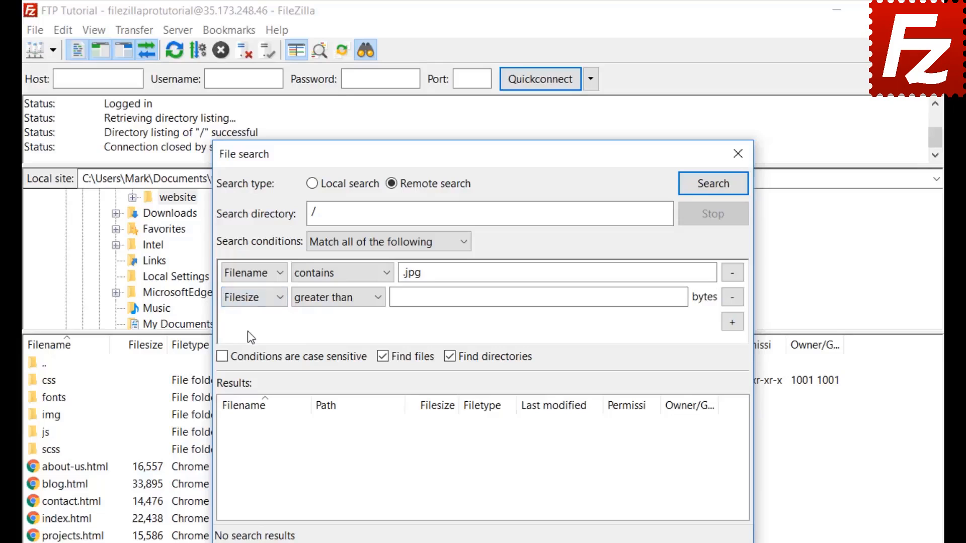
{"action": "left_click", "coordinate": [324, 296]}
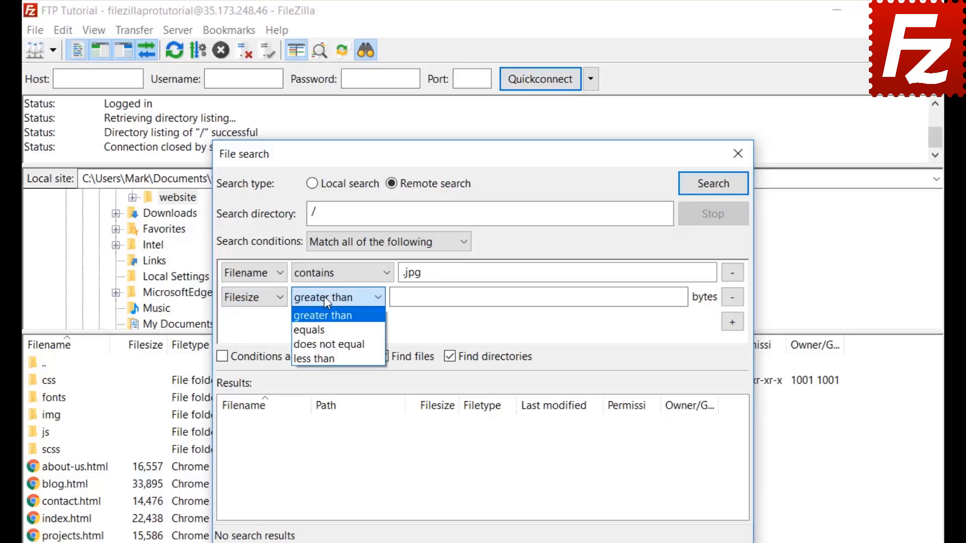
{"action": "left_click", "coordinate": [324, 297]}
{"action": "left_click", "coordinate": [401, 296]}
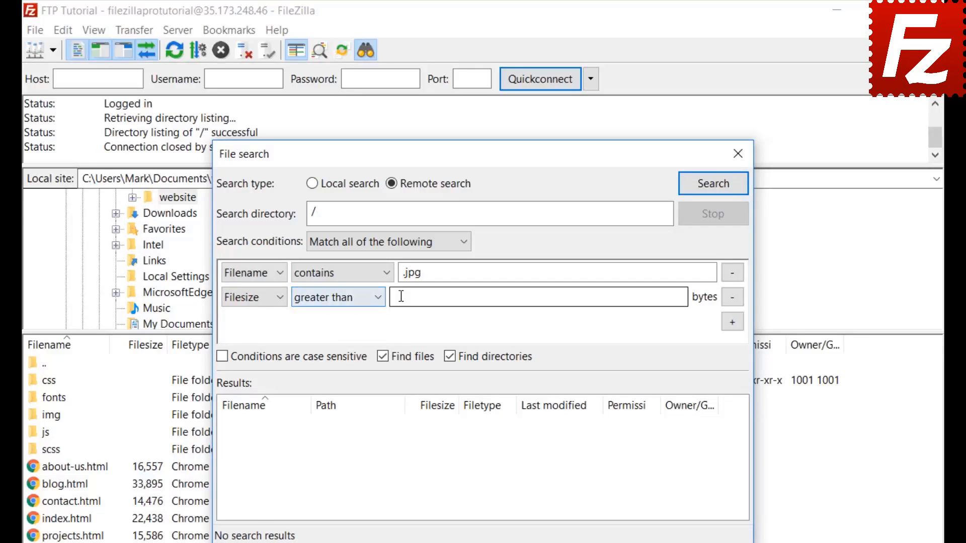
{"action": "type", "text": "50000"}
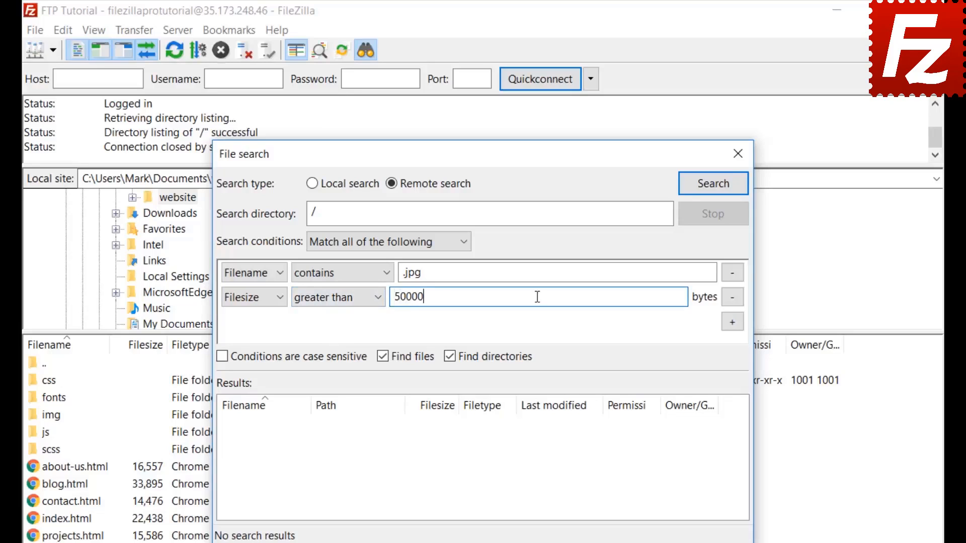
{"action": "type", "text": "0"}
{"action": "left_click", "coordinate": [450, 356]}
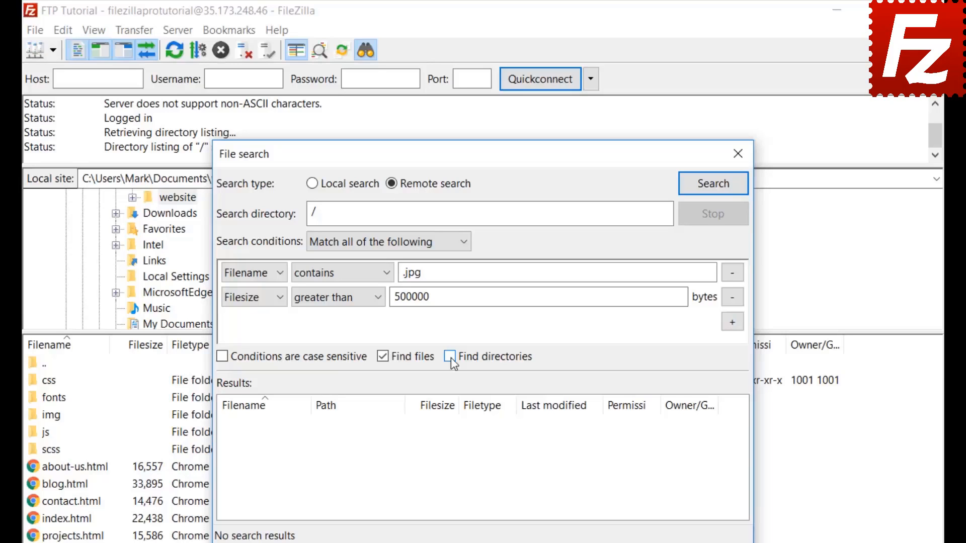
{"action": "left_click_drag", "start_coordinate": [460, 153], "coordinate": [633, 149]}
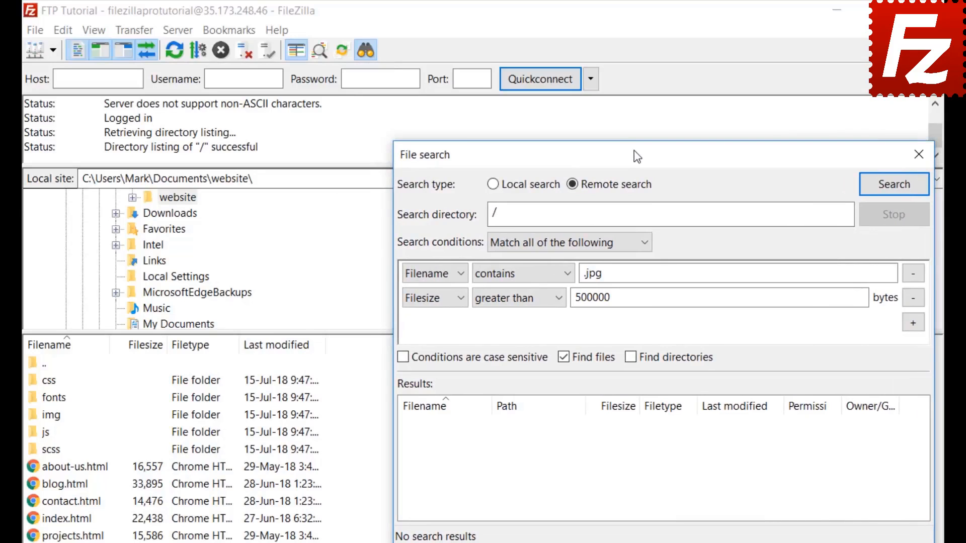
Step: Run the remote search, add the found feature-bg.jpg to the download queue only, and close File search
{"action": "left_click", "coordinate": [893, 186]}
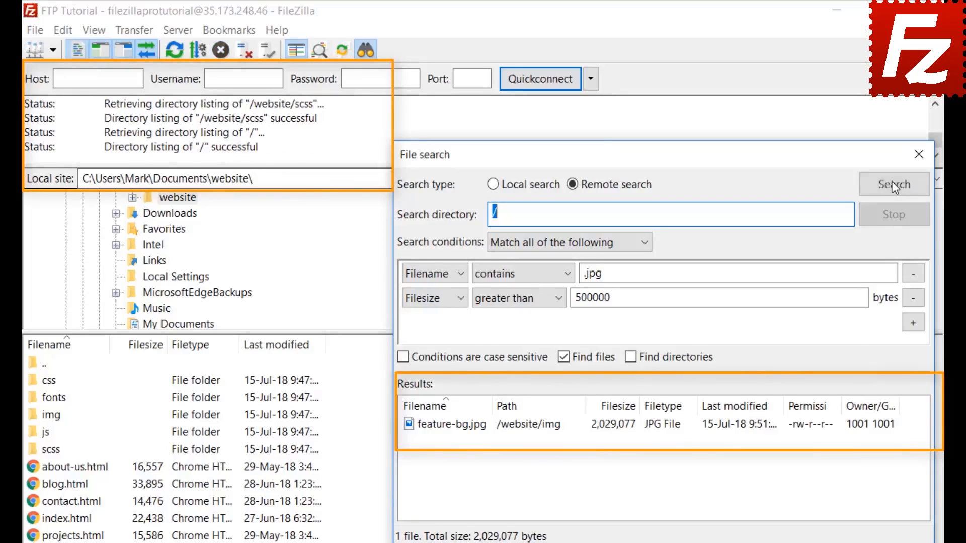
{"action": "right_click", "coordinate": [484, 433]}
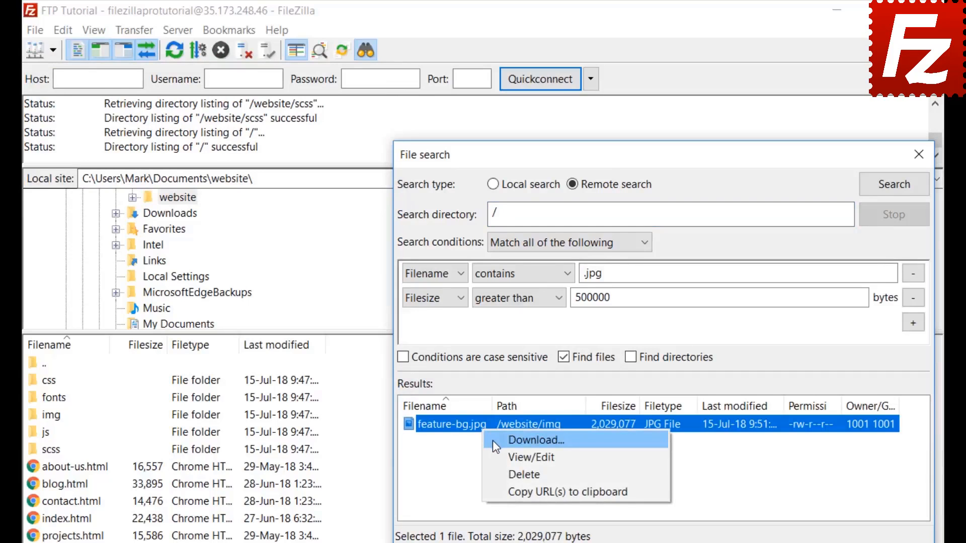
{"action": "left_click", "coordinate": [493, 441]}
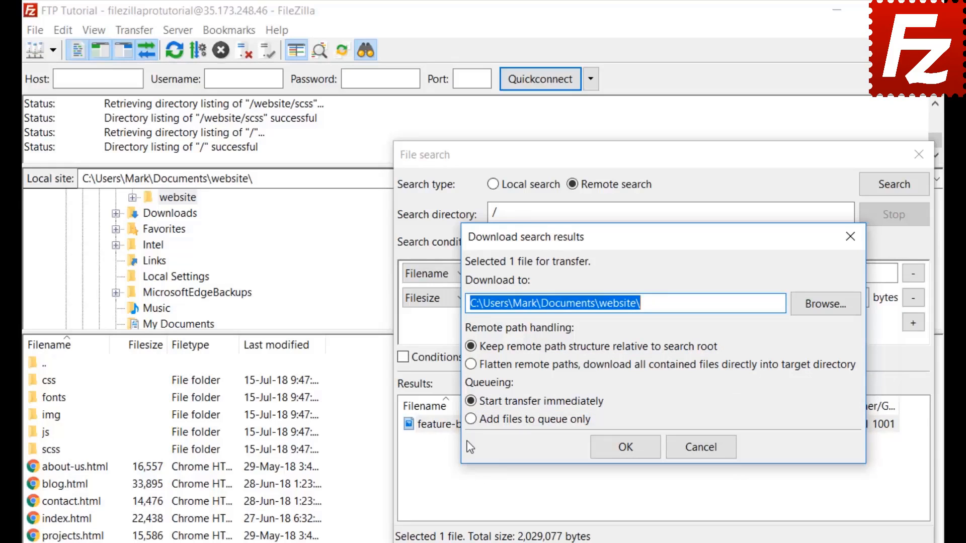
{"action": "left_click", "coordinate": [470, 419]}
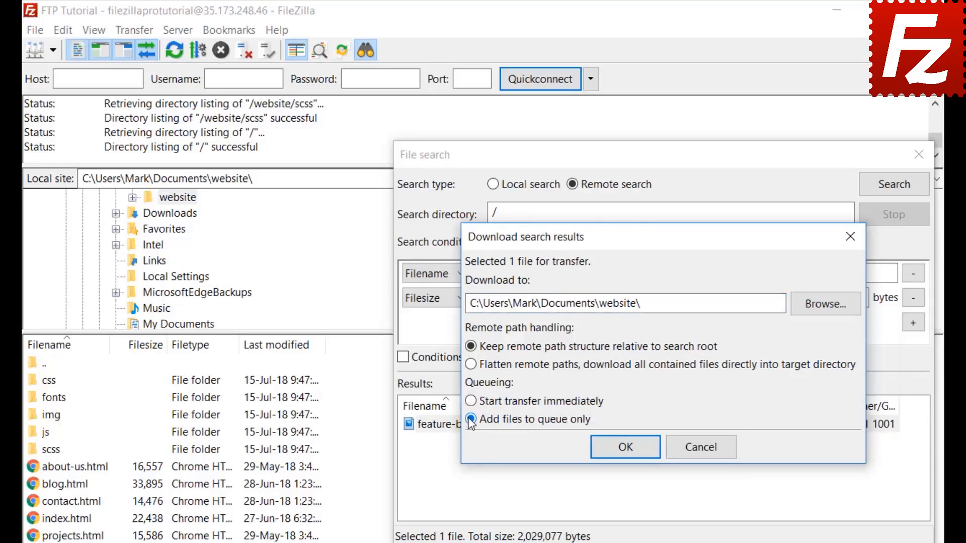
{"action": "left_click", "coordinate": [626, 448]}
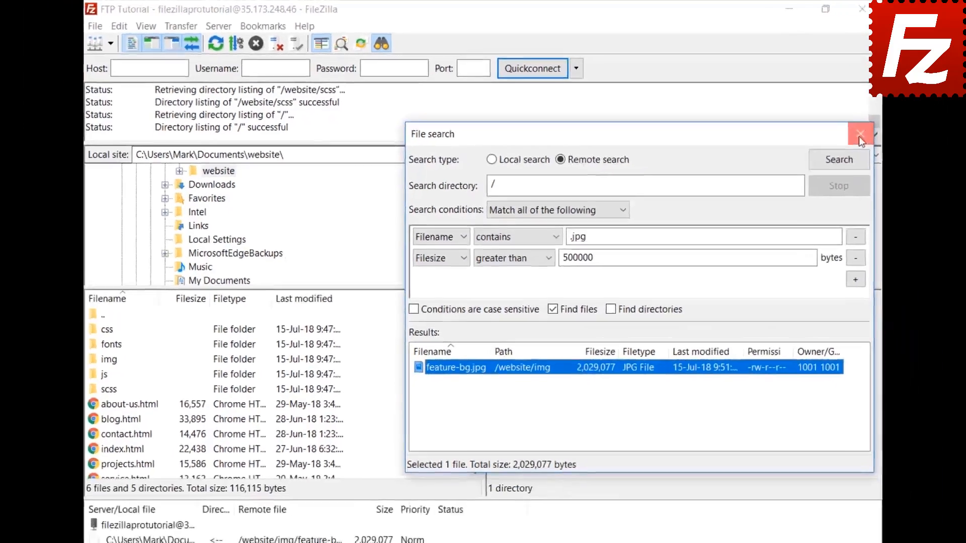
{"action": "left_click", "coordinate": [919, 154]}
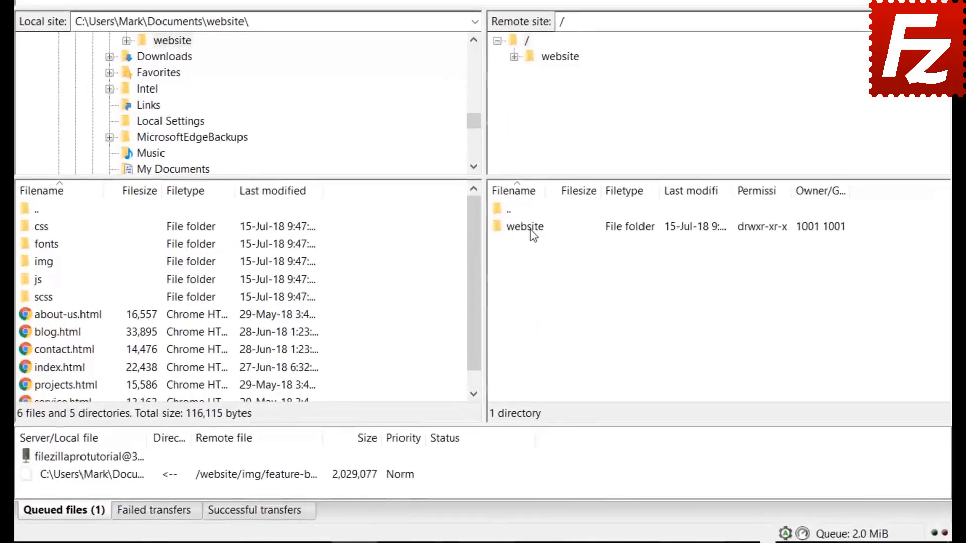
Step: Open /website/css on the server, step through its files, and bring up the Quick Search filter
{"action": "double_click", "coordinate": [519, 276]}
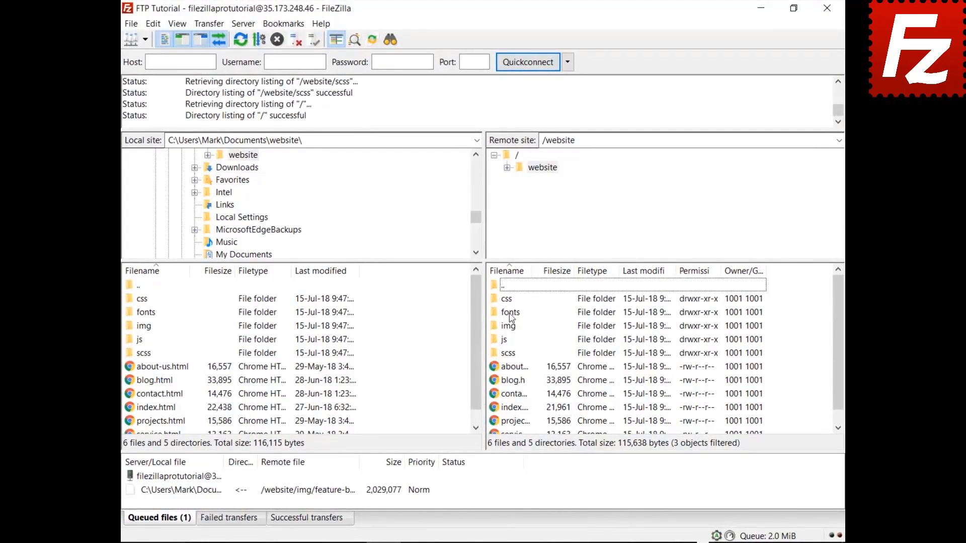
{"action": "left_click", "coordinate": [509, 300]}
{"action": "double_click", "coordinate": [509, 300]}
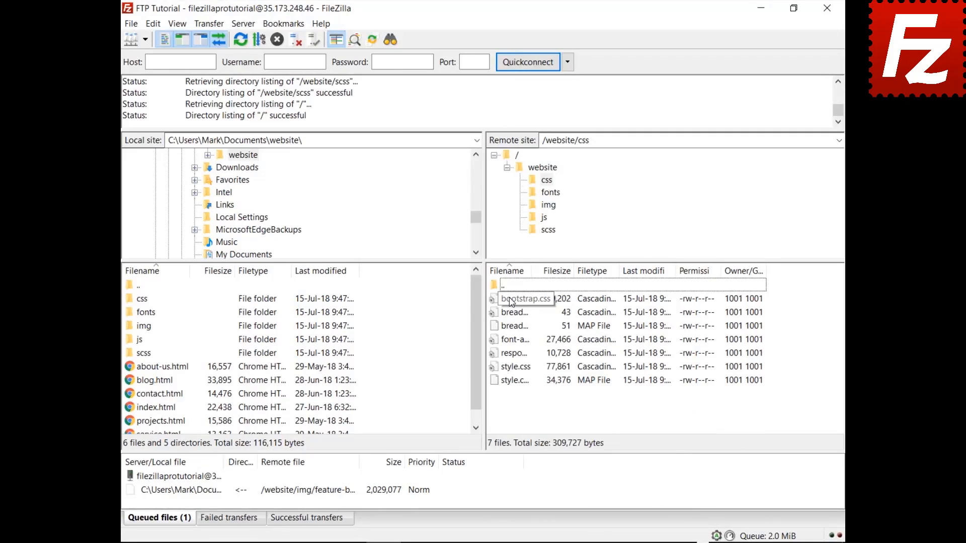
{"action": "left_click", "coordinate": [511, 302]}
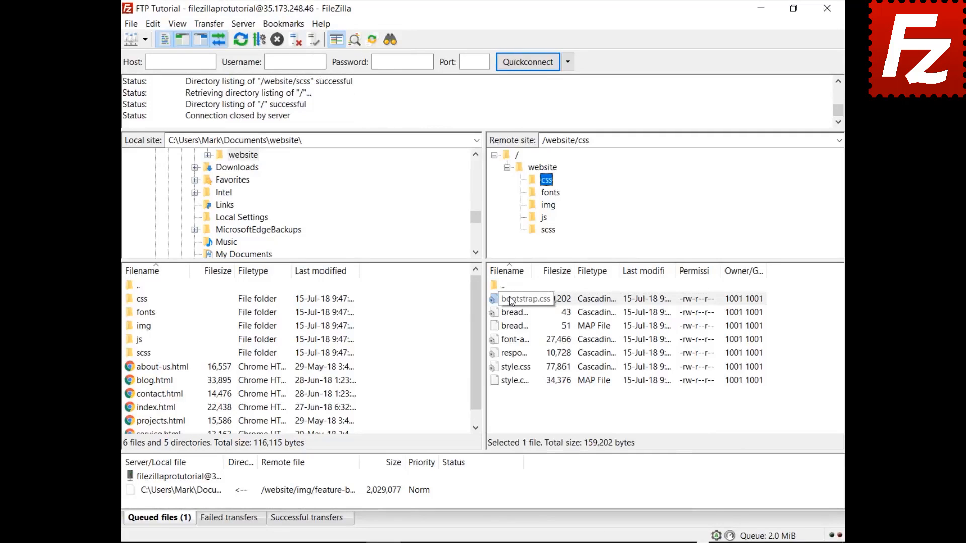
{"action": "key", "text": "Down"}
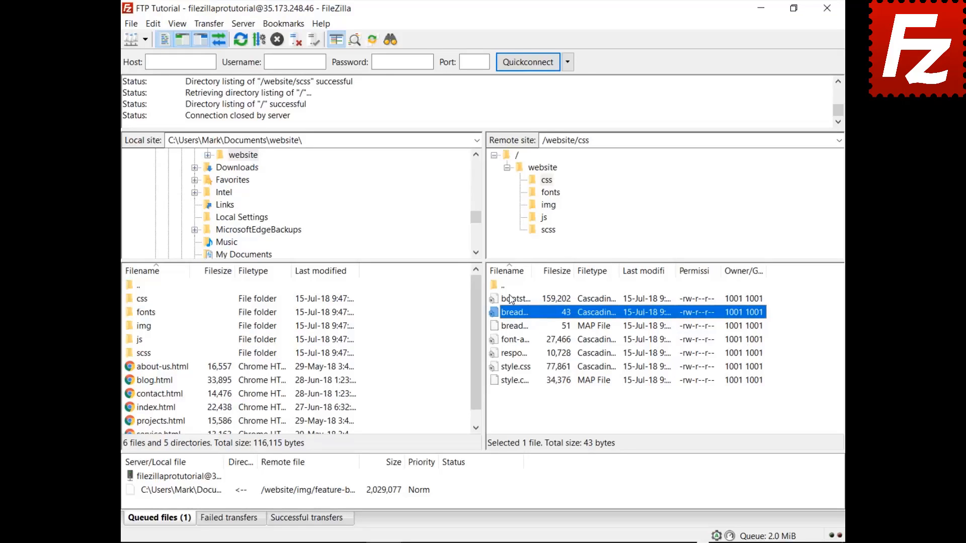
{"action": "key", "text": "ctrl+f"}
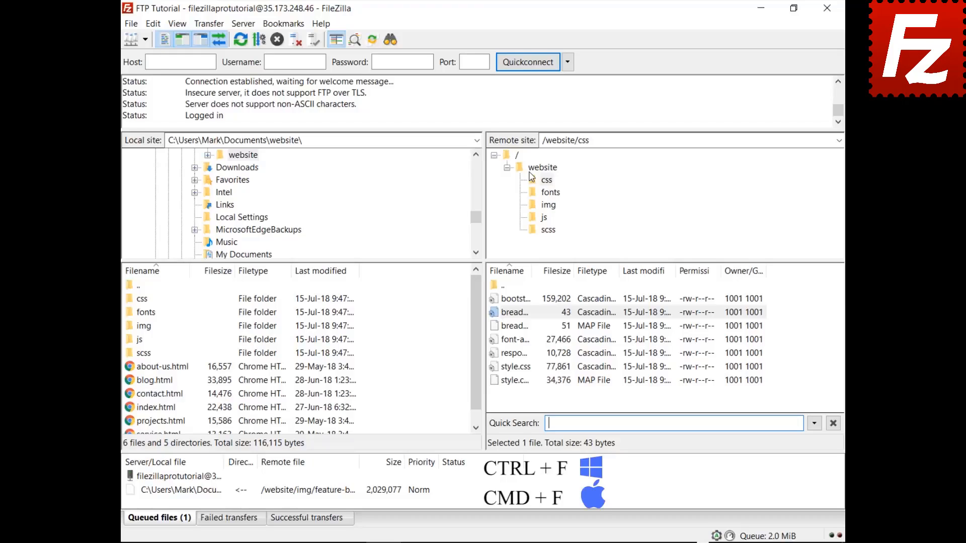
Step: Filter the remote css files by 'style', then invert the filter to show the non-style files
{"action": "type", "text": "styl"}
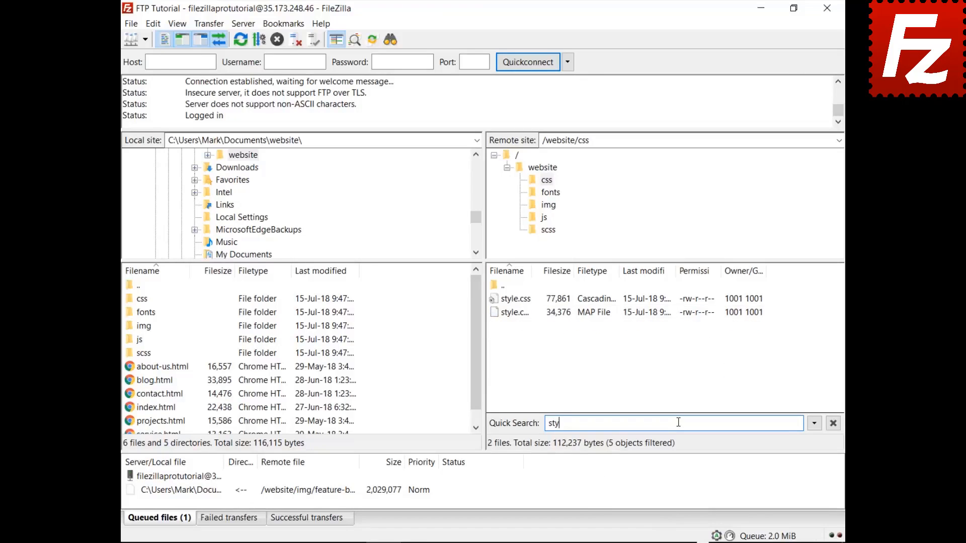
{"action": "type", "text": "e"}
{"action": "left_click", "coordinate": [815, 426]}
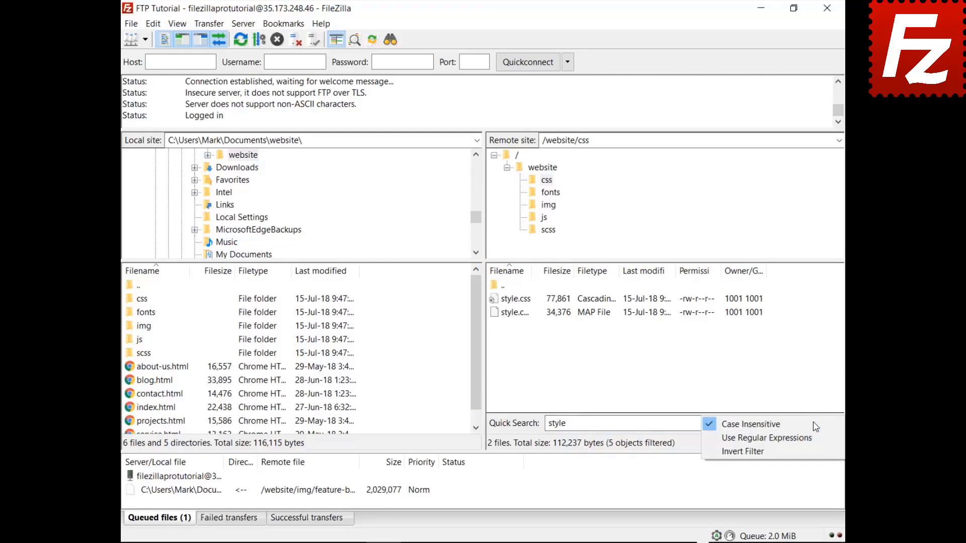
{"action": "left_click", "coordinate": [810, 450]}
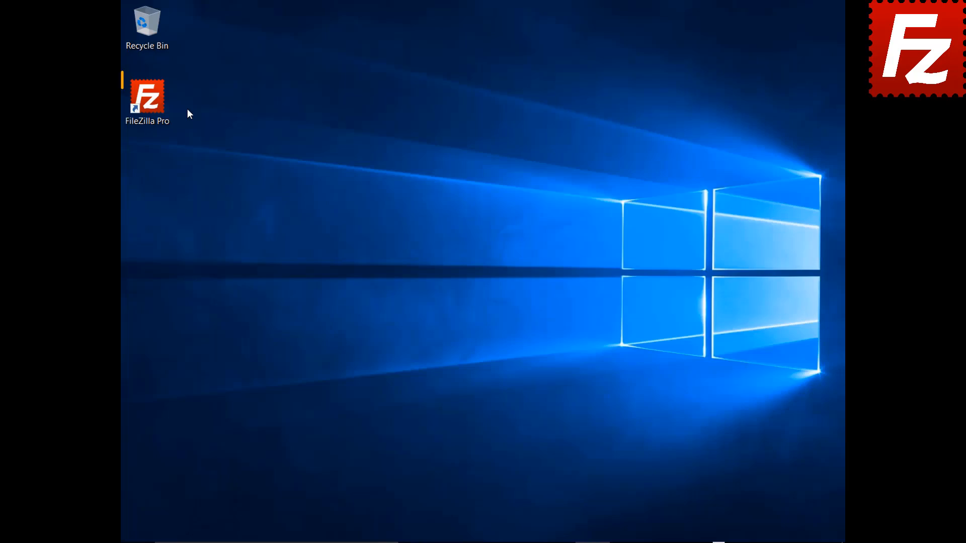
Step: Relaunch FileZilla Pro, connect to the FTP Tutorial site, and upload Summary Report.docx to the root
{"action": "double_click", "coordinate": [153, 104]}
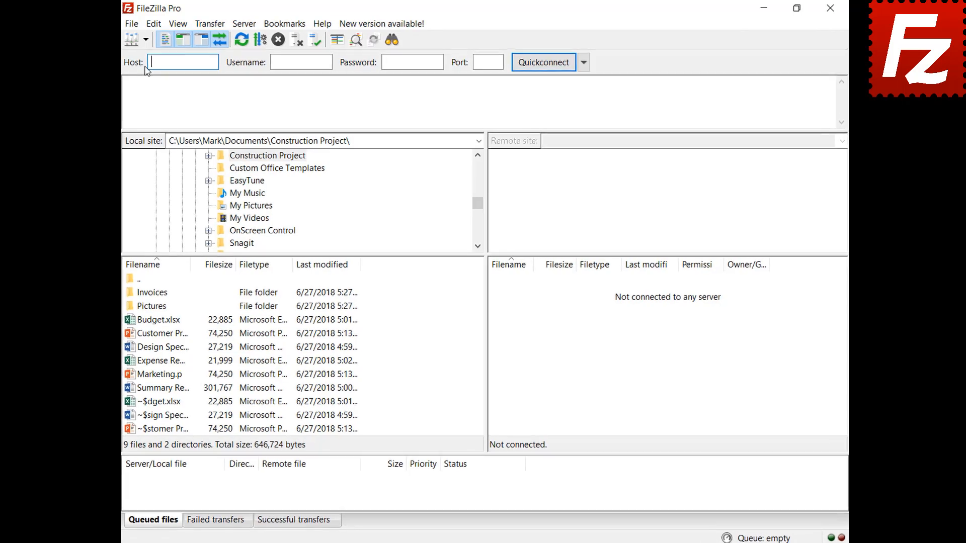
{"action": "left_click", "coordinate": [168, 46]}
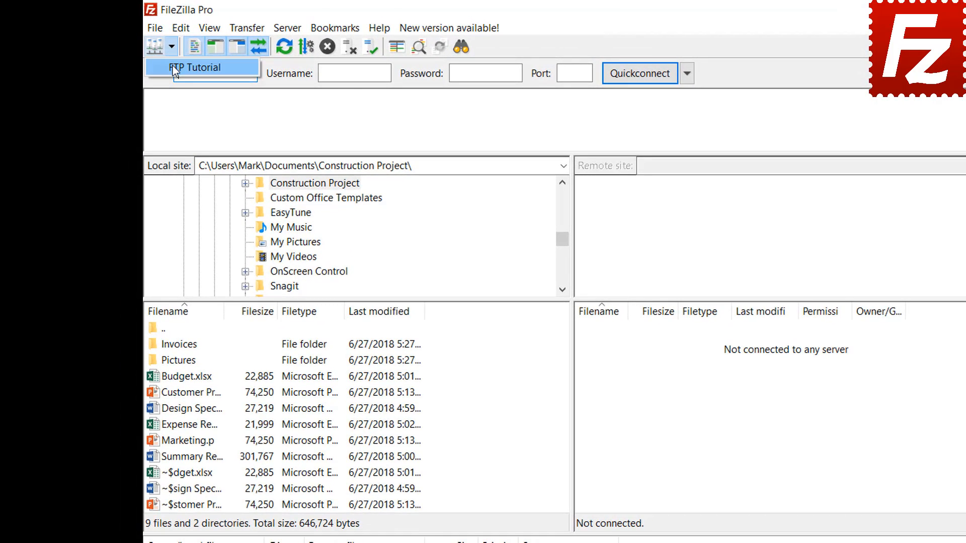
{"action": "left_click", "coordinate": [173, 66]}
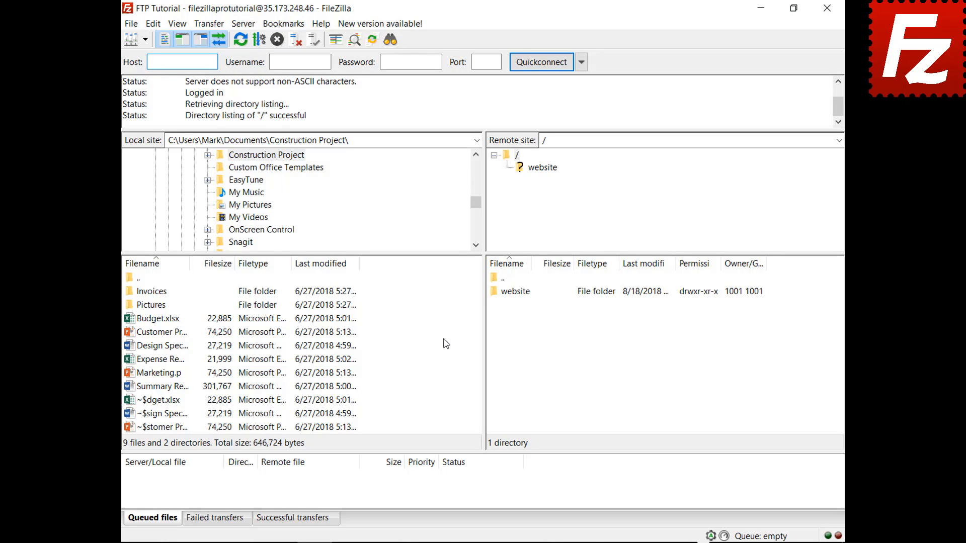
{"action": "right_click", "coordinate": [162, 389]}
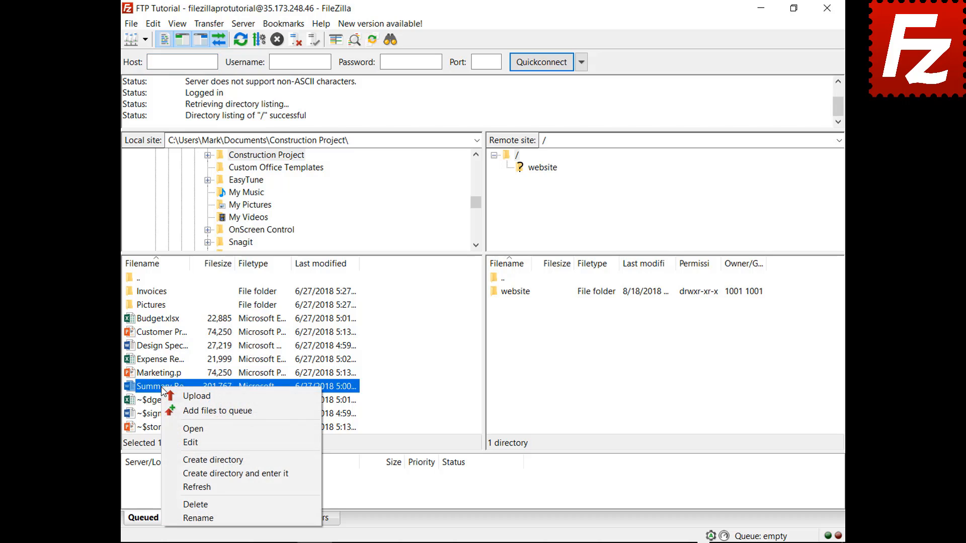
{"action": "left_click", "coordinate": [184, 397]}
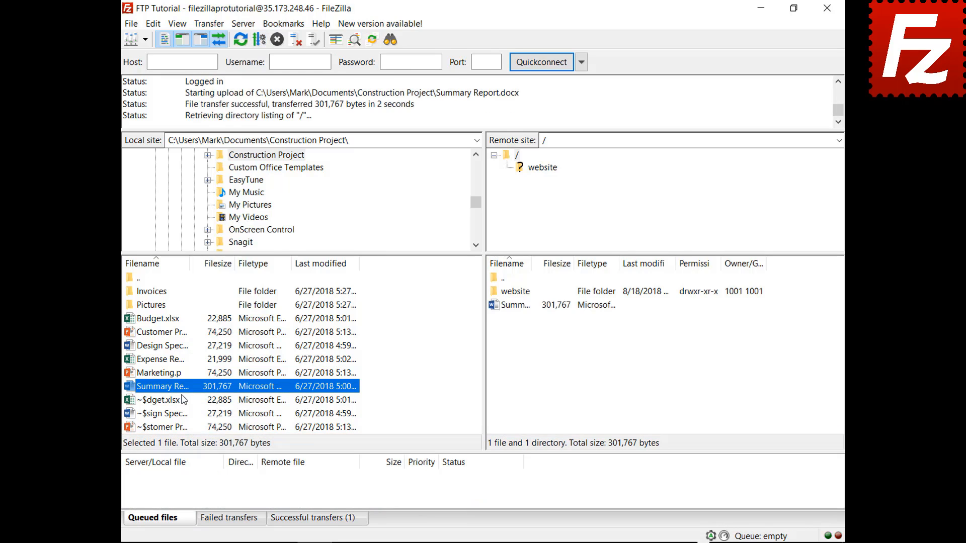
Step: Queue Budget.xlsx and the Invoices folder for upload, then process the queue to the server root
{"action": "right_click", "coordinate": [162, 319]}
{"action": "left_click", "coordinate": [180, 343]}
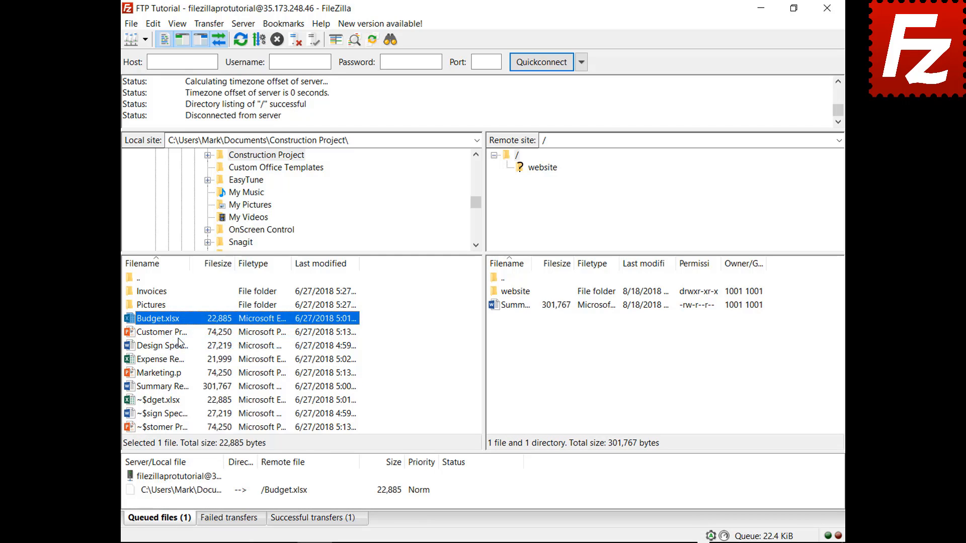
{"action": "right_click", "coordinate": [160, 292]}
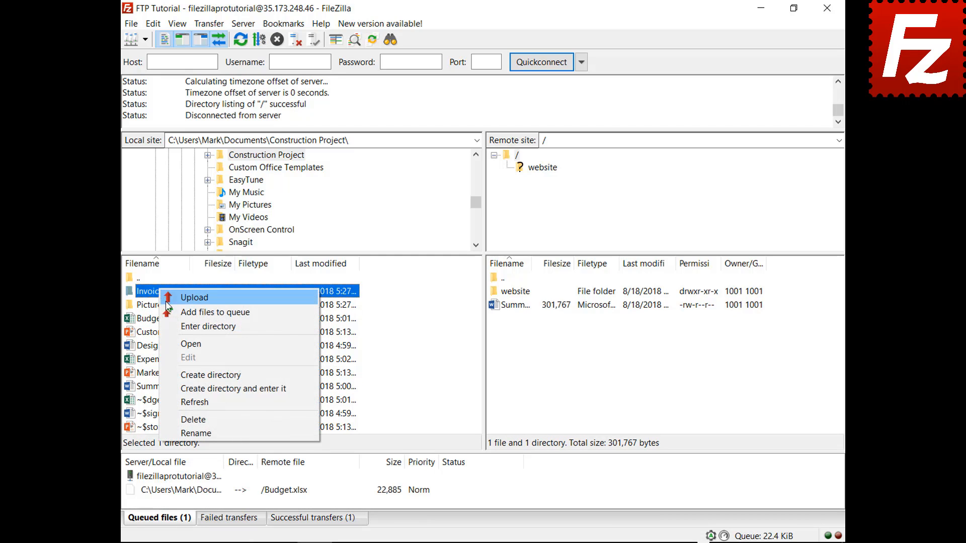
{"action": "left_click", "coordinate": [171, 312]}
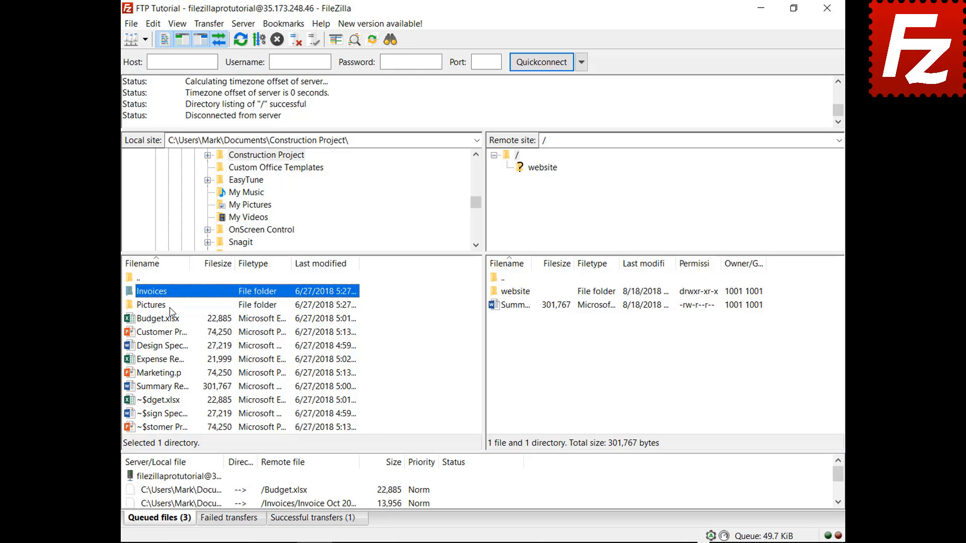
{"action": "right_click", "coordinate": [185, 477]}
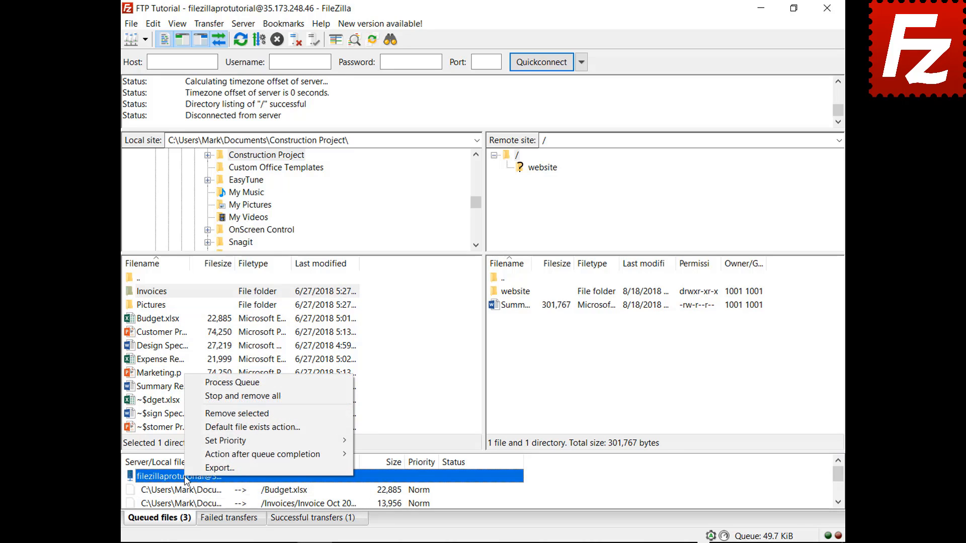
{"action": "left_click", "coordinate": [209, 384]}
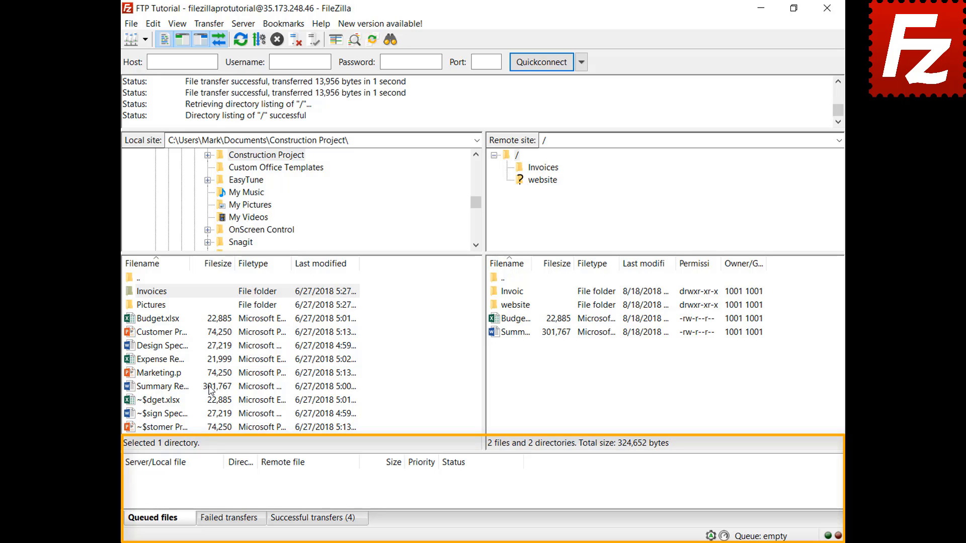
Step: Queue Design Specs.docx and Expense Report.xlsx for upload and sort the queue by size
{"action": "right_click", "coordinate": [171, 346]}
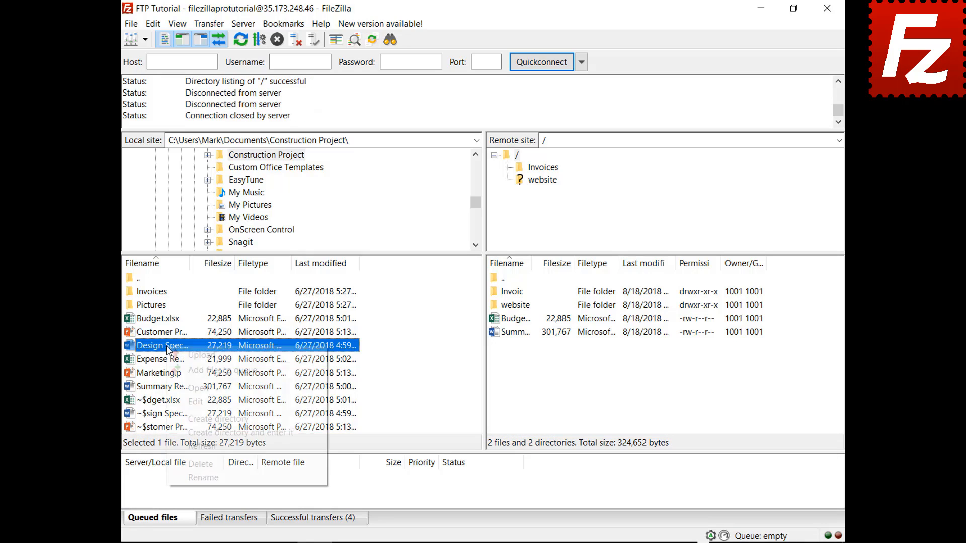
{"action": "left_click", "coordinate": [173, 369]}
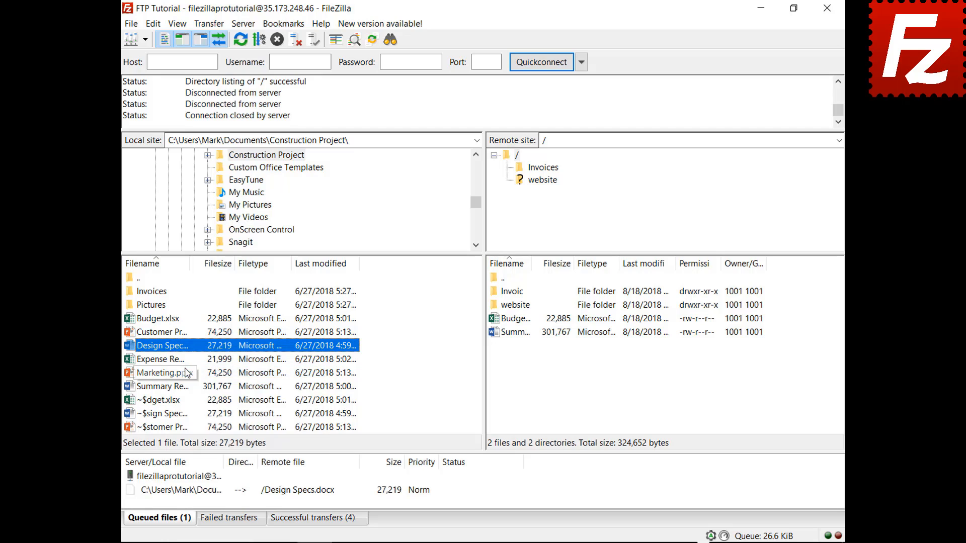
{"action": "right_click", "coordinate": [173, 360]}
{"action": "left_click", "coordinate": [201, 383]}
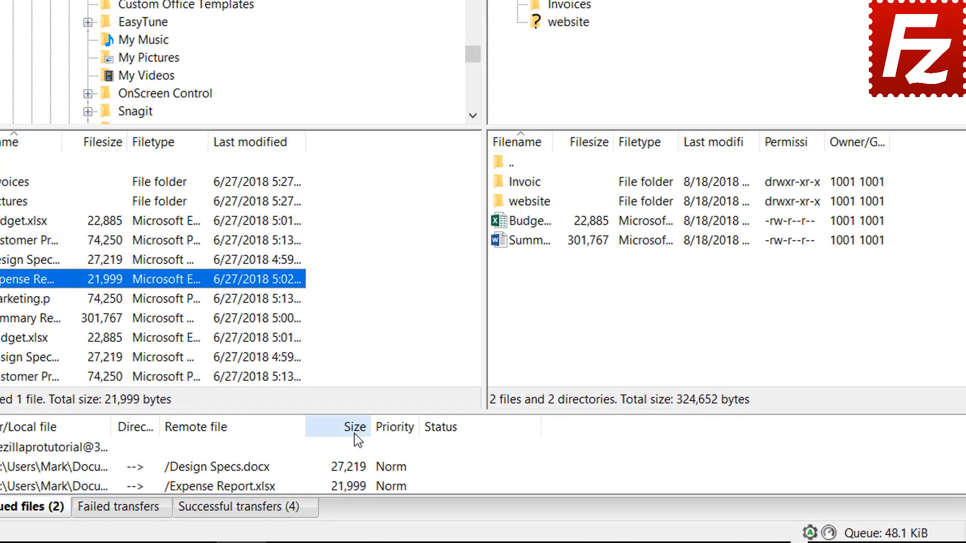
{"action": "left_click", "coordinate": [394, 466]}
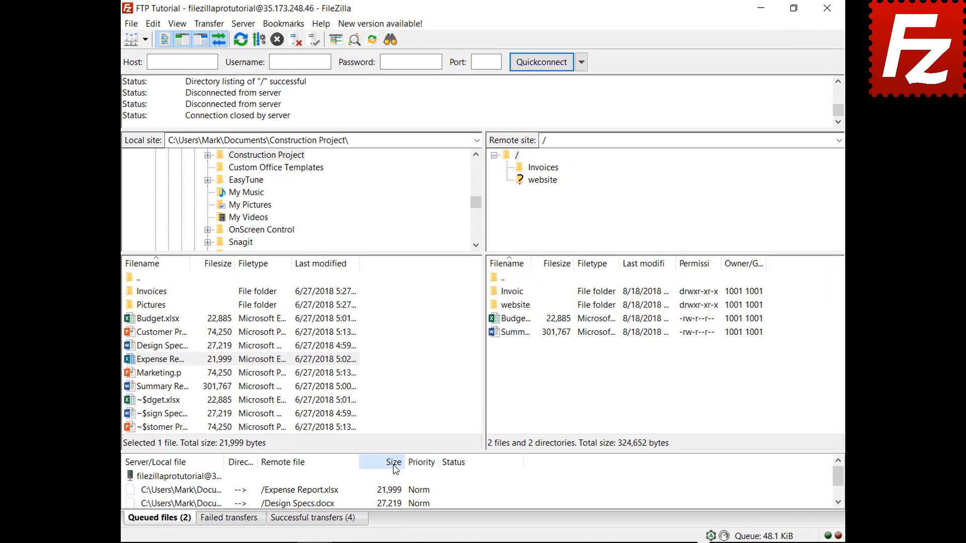
Step: Set the queued Expense Report.xlsx to High priority and process the upload queue
{"action": "right_click", "coordinate": [218, 492]}
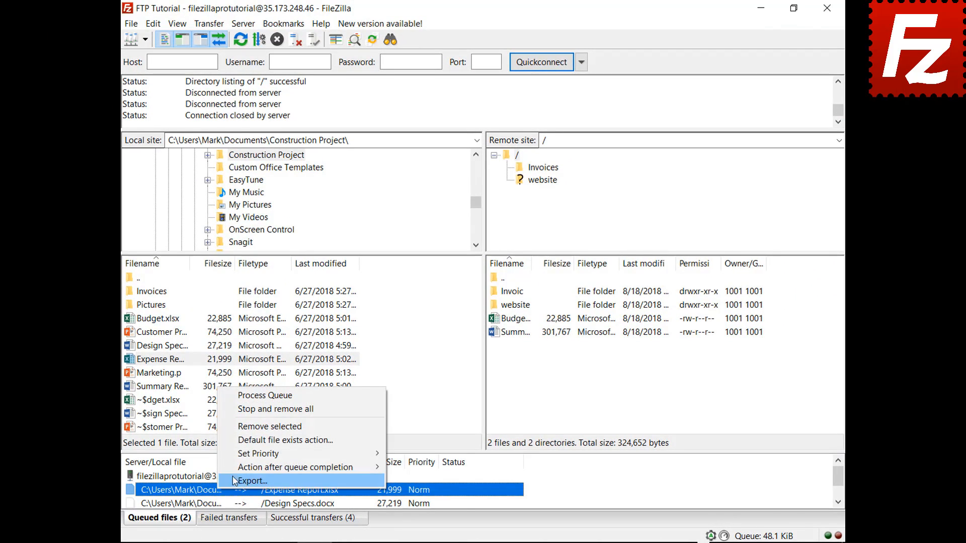
{"action": "mouse_move", "coordinate": [247, 459]}
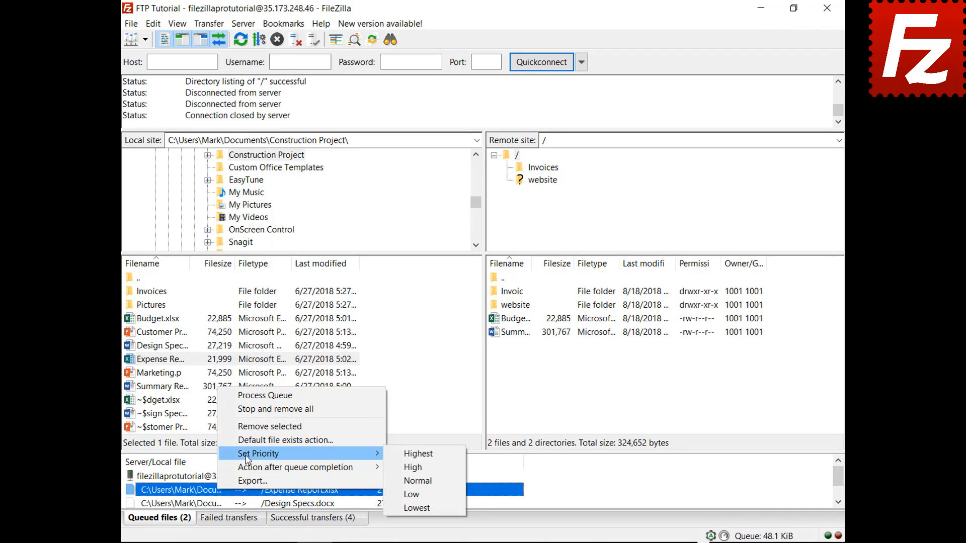
{"action": "left_click", "coordinate": [411, 454]}
{"action": "right_click", "coordinate": [202, 477]}
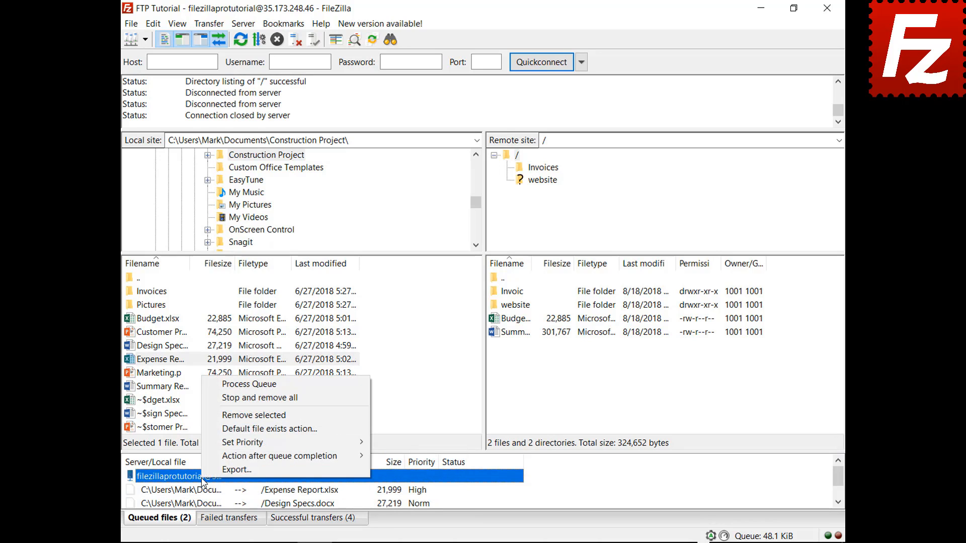
{"action": "left_click", "coordinate": [257, 385]}
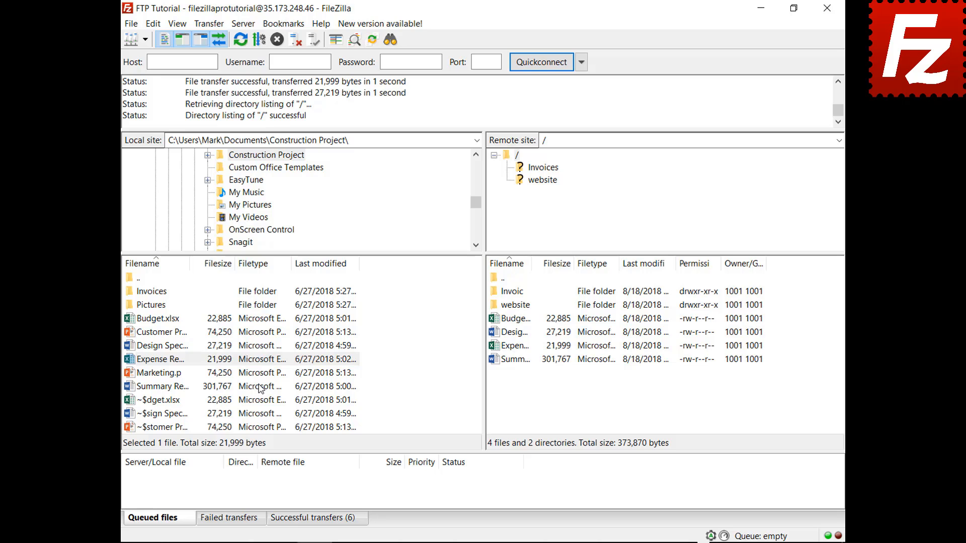
Step: Queue Budget.xlsx for upload and check the global file-exists settings without changing them
{"action": "right_click", "coordinate": [174, 319]}
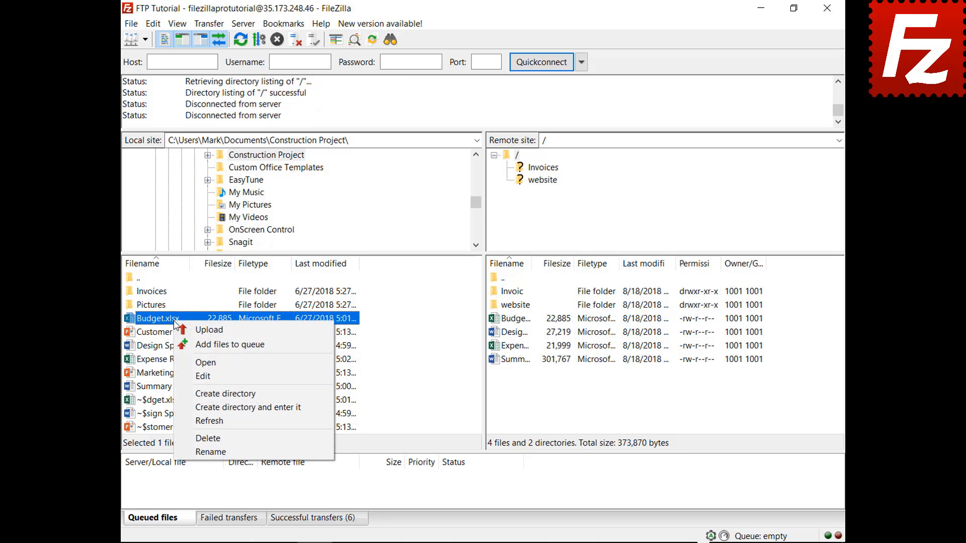
{"action": "left_click", "coordinate": [188, 345]}
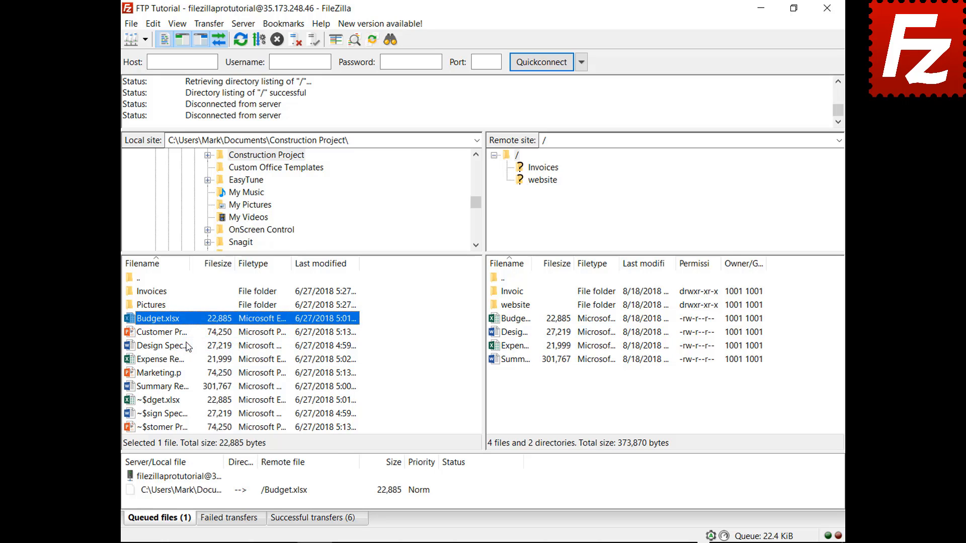
{"action": "left_click", "coordinate": [153, 24]}
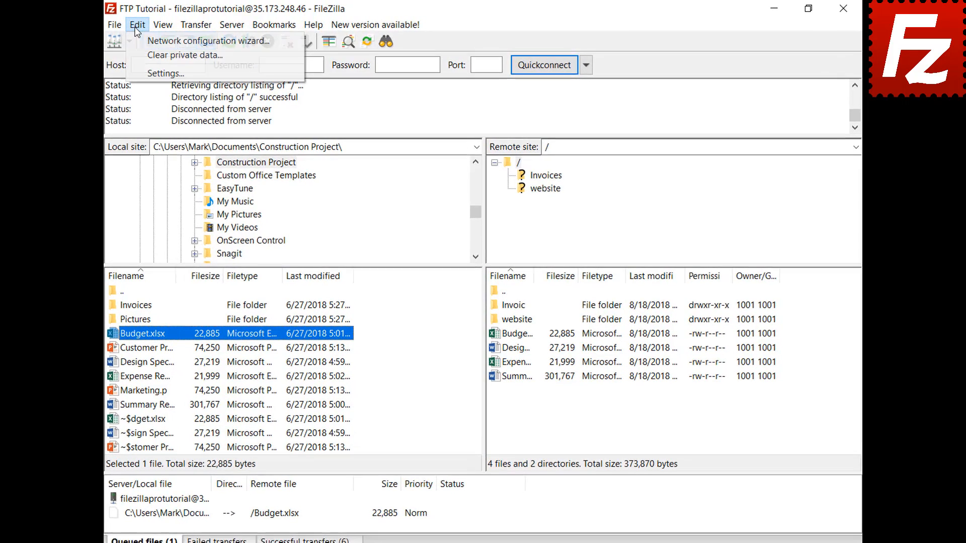
{"action": "left_click", "coordinate": [134, 72]}
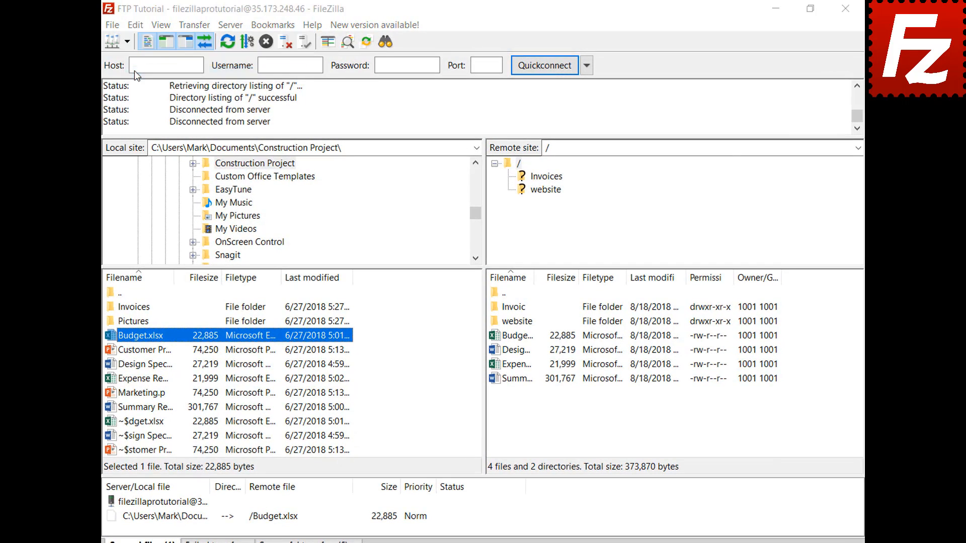
{"action": "left_click", "coordinate": [296, 308]}
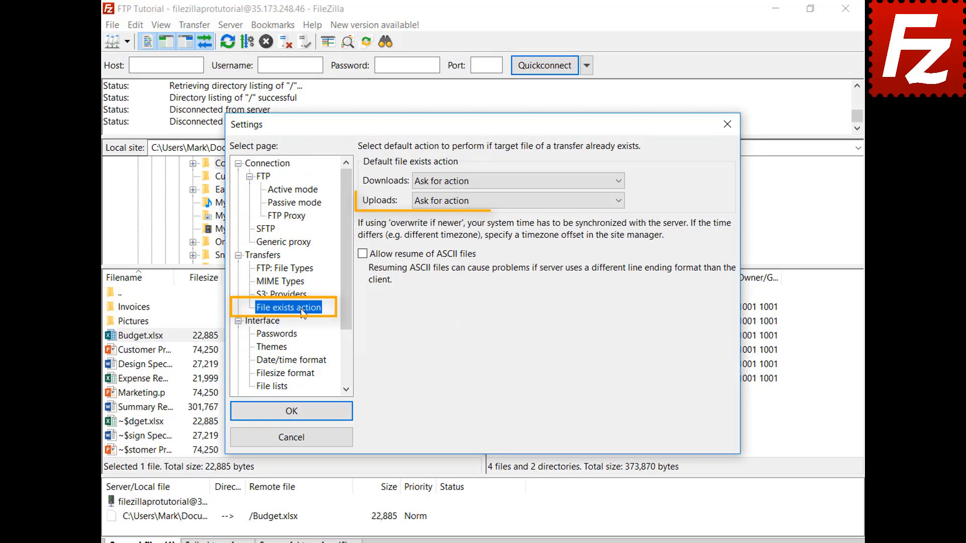
{"action": "left_click", "coordinate": [297, 440]}
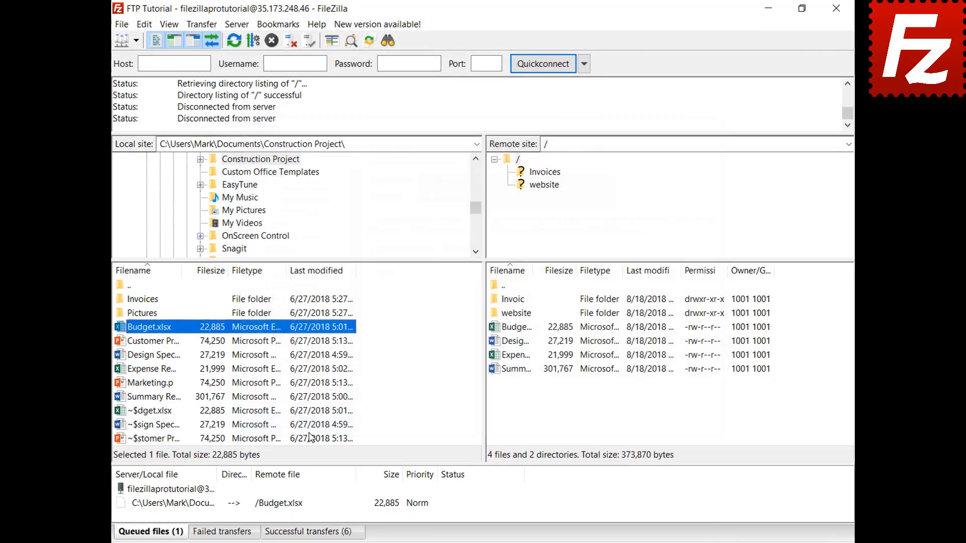
Step: Set the queued Budget.xlsx upload to overwrite the existing file, then process the queue
{"action": "left_click", "coordinate": [203, 519]}
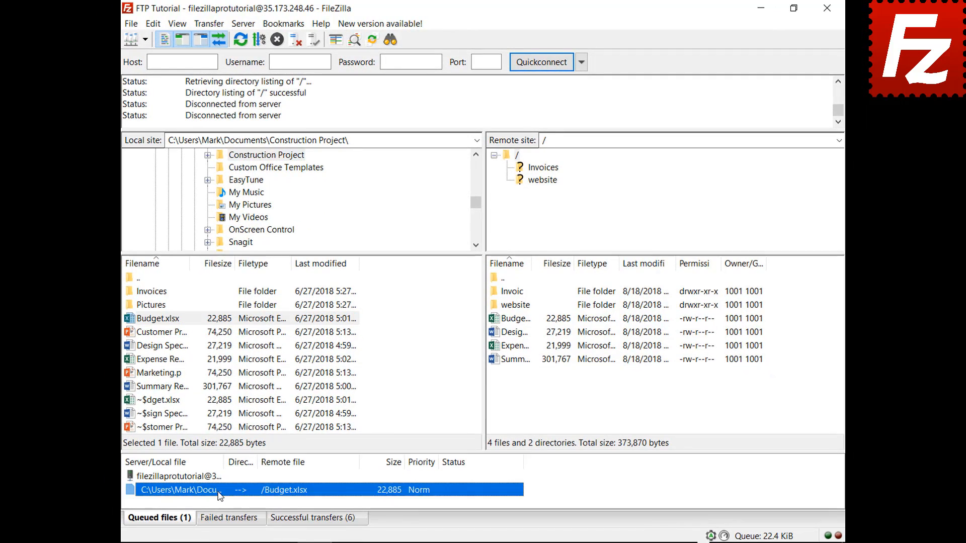
{"action": "right_click", "coordinate": [220, 495]}
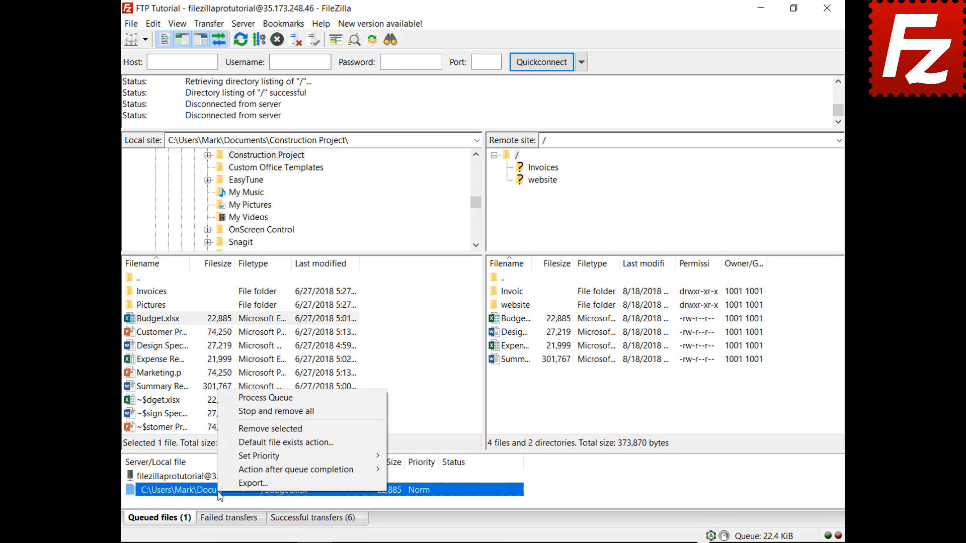
{"action": "left_click", "coordinate": [240, 444]}
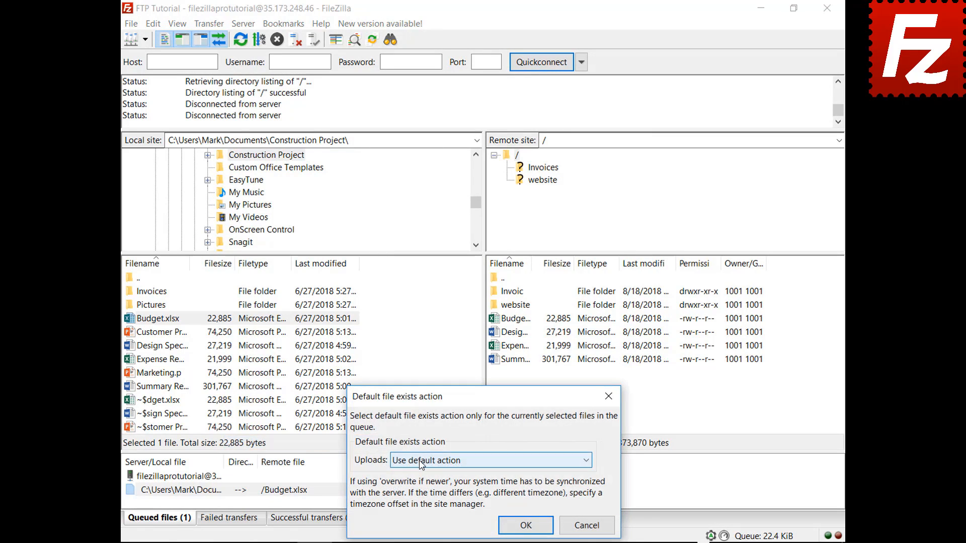
{"action": "left_click", "coordinate": [421, 461]}
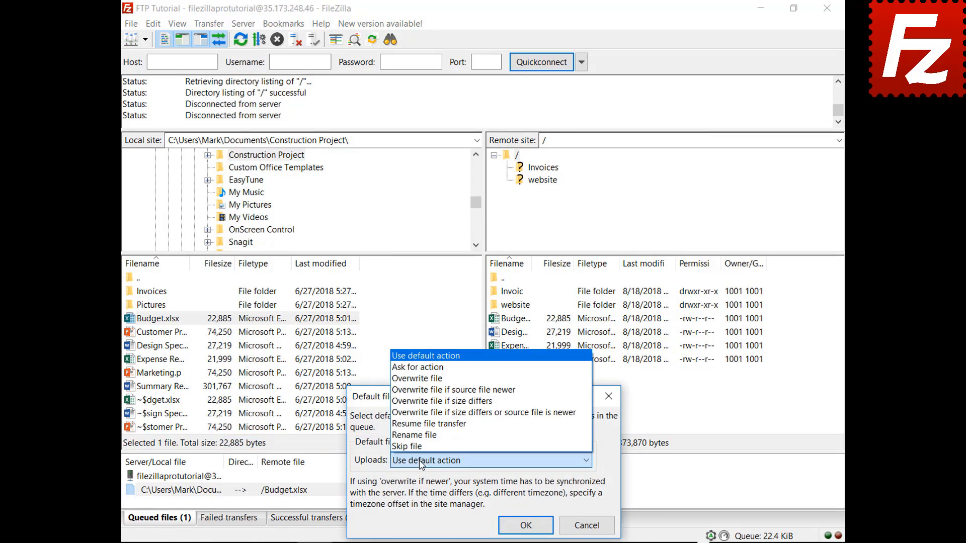
{"action": "left_click", "coordinate": [445, 379]}
{"action": "left_click", "coordinate": [525, 526]}
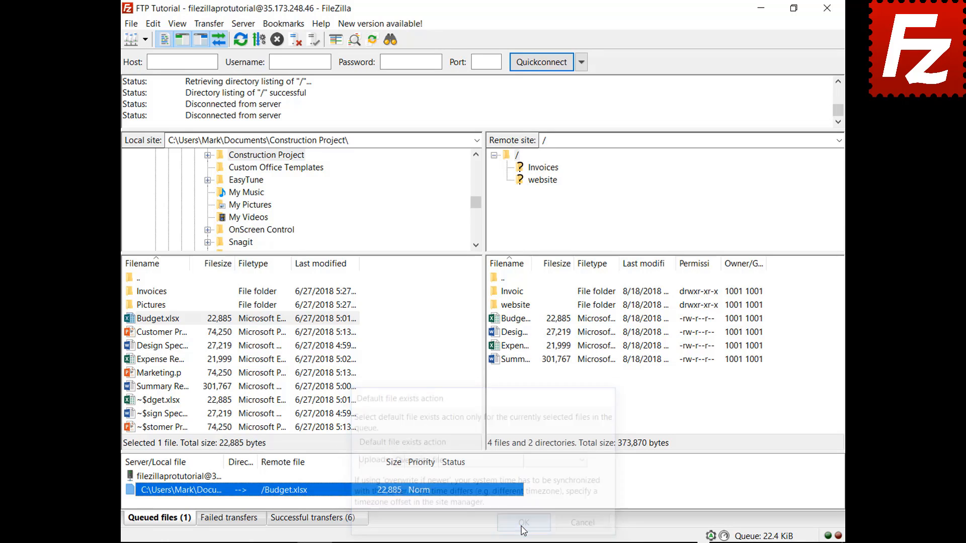
{"action": "right_click", "coordinate": [184, 478]}
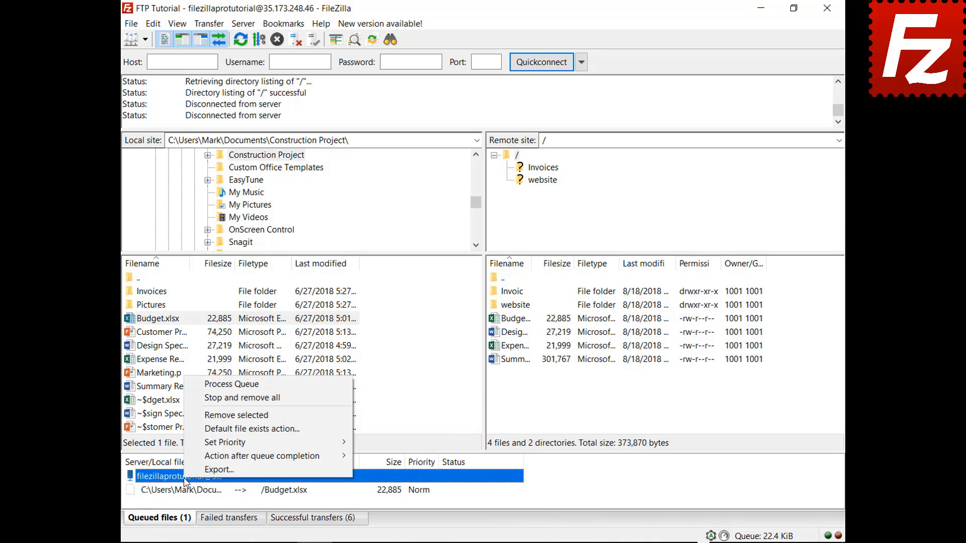
{"action": "left_click", "coordinate": [195, 385]}
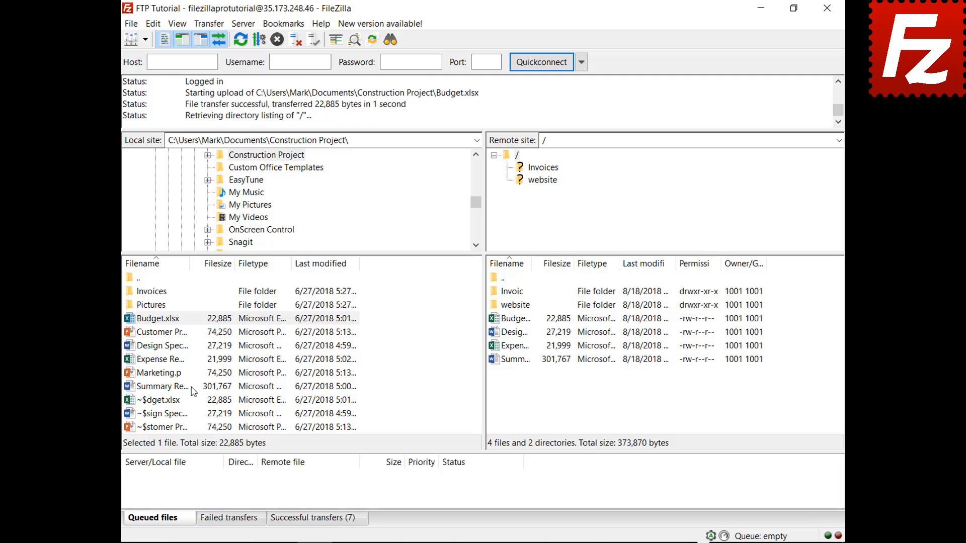
Step: Queue Marketing.pptx, set Close FileZilla after queue completion, and process the upload queue
{"action": "right_click", "coordinate": [163, 375]}
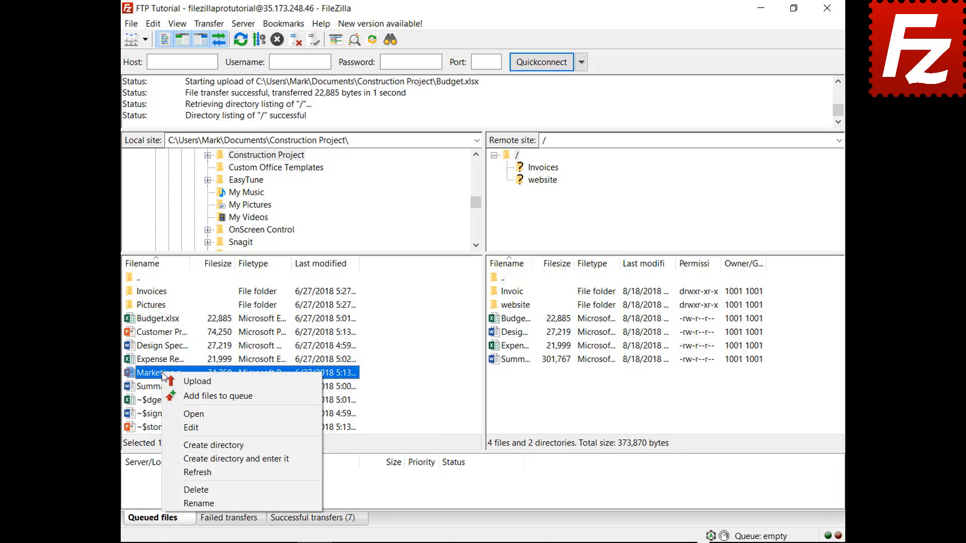
{"action": "left_click", "coordinate": [177, 396]}
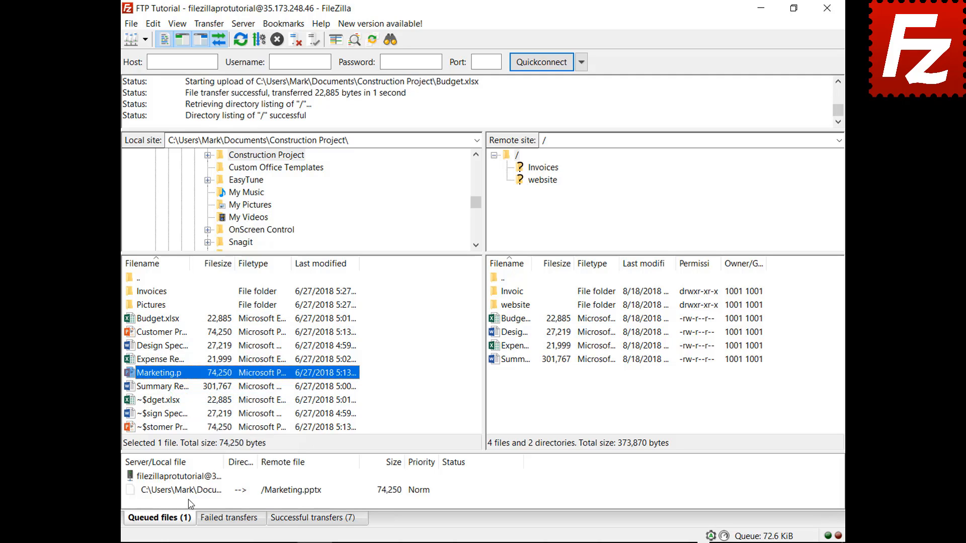
{"action": "right_click", "coordinate": [192, 491]}
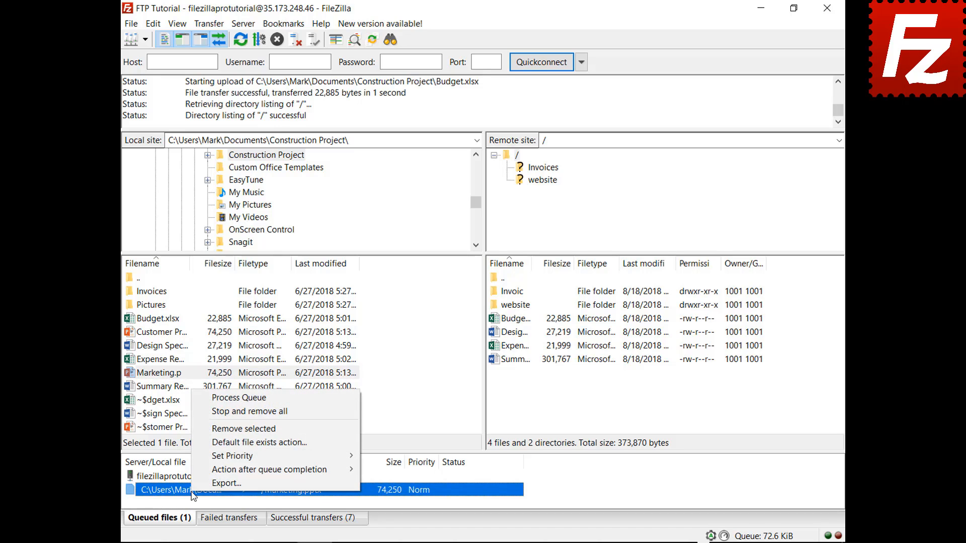
{"action": "mouse_move", "coordinate": [199, 469]}
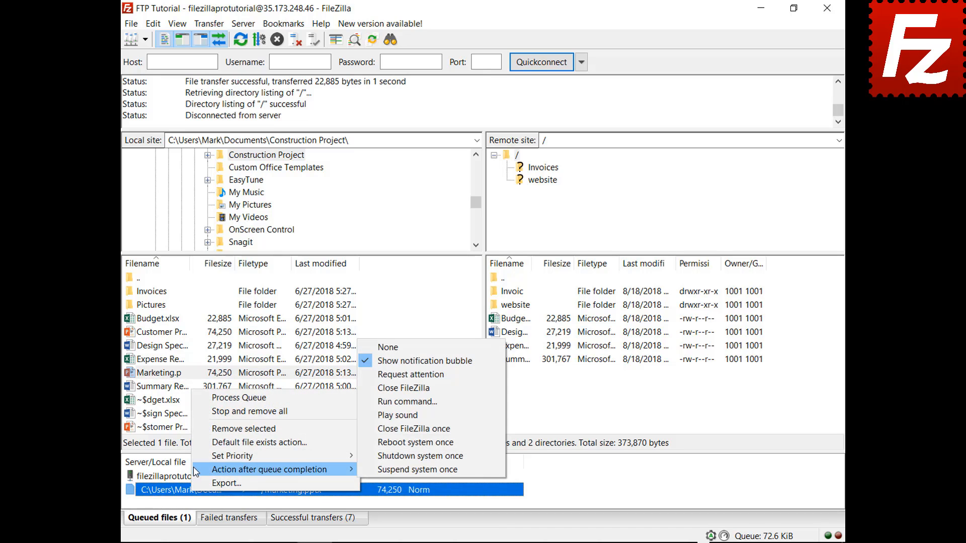
{"action": "left_click", "coordinate": [376, 387]}
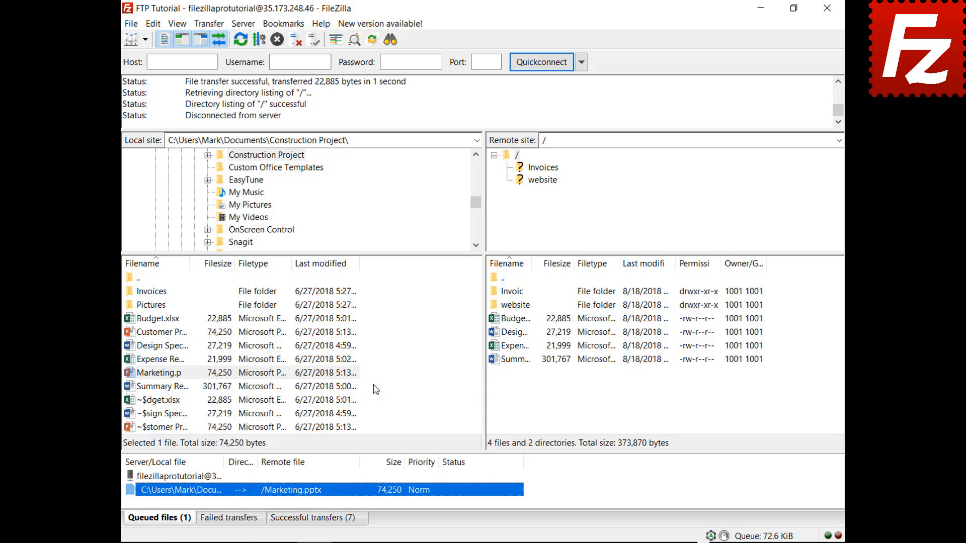
{"action": "right_click", "coordinate": [198, 478]}
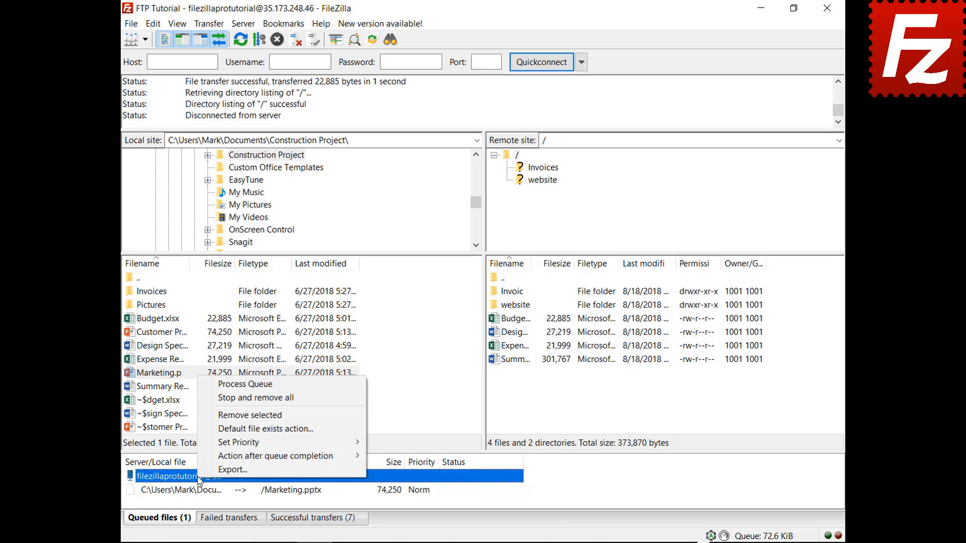
{"action": "left_click", "coordinate": [236, 384]}
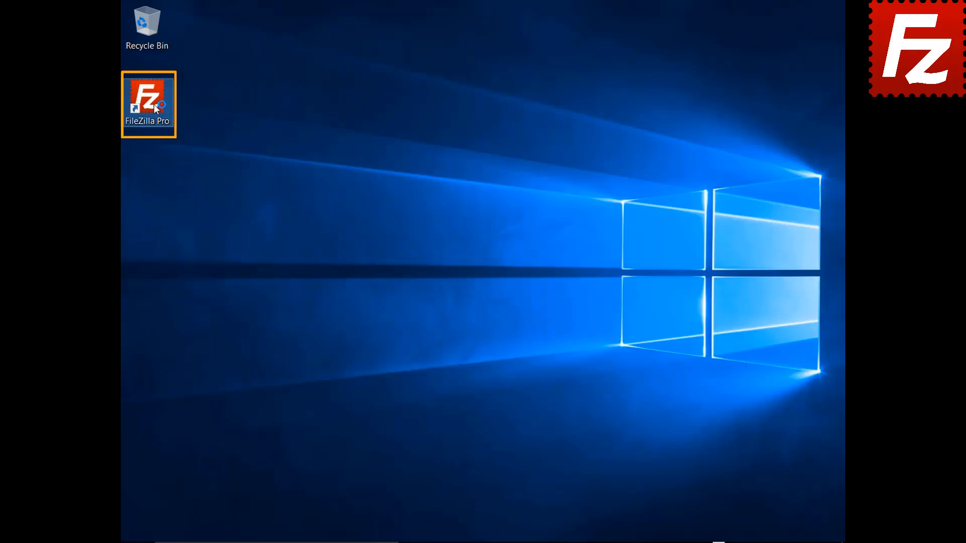
Step: Relaunch FileZilla, connect to FTP Tutorial, and queue the local Pictures folder for upload
{"action": "double_click", "coordinate": [153, 105]}
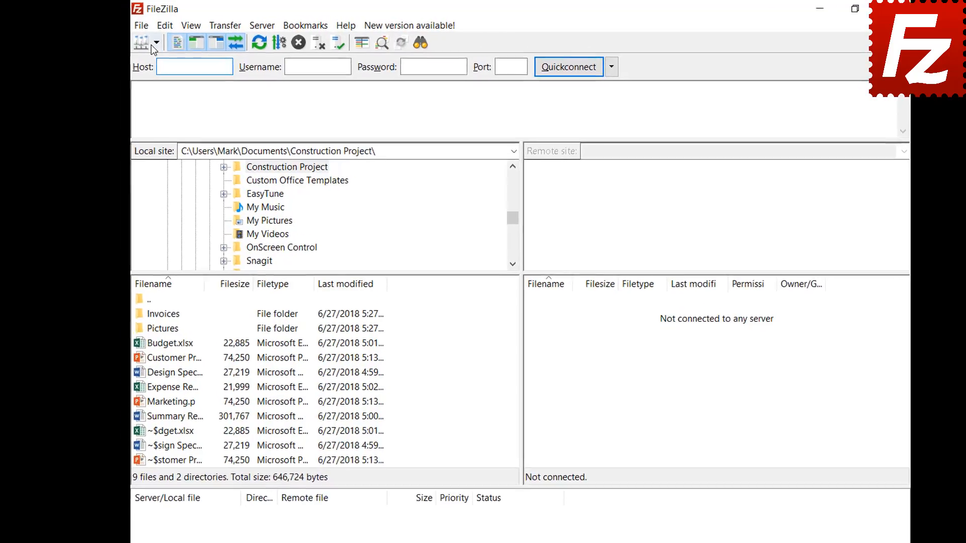
{"action": "left_click", "coordinate": [151, 43]}
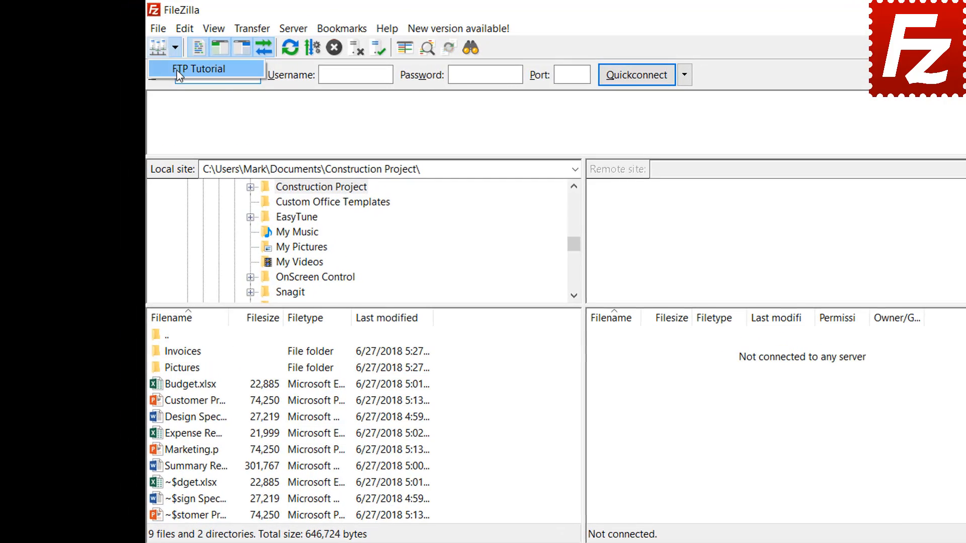
{"action": "left_click", "coordinate": [177, 71]}
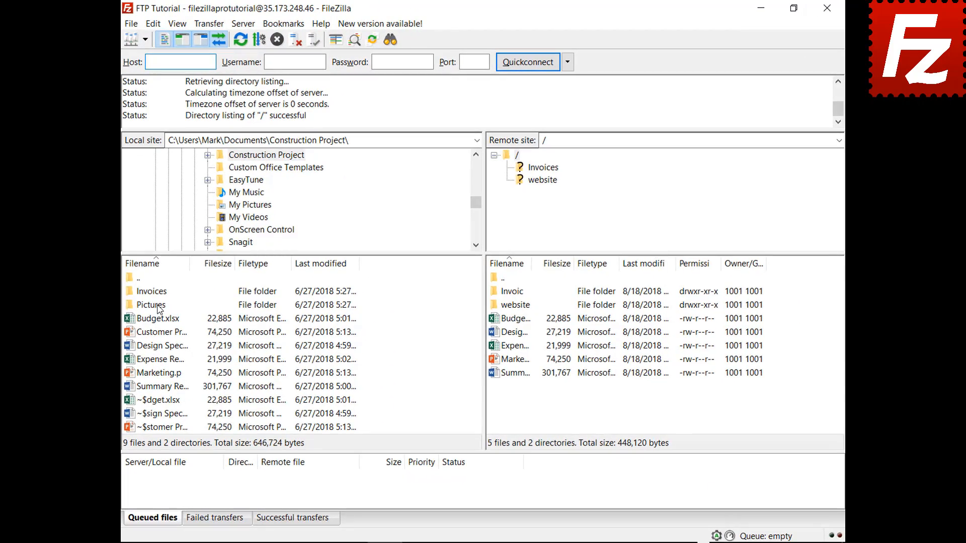
{"action": "left_click", "coordinate": [159, 308]}
{"action": "right_click", "coordinate": [158, 309]}
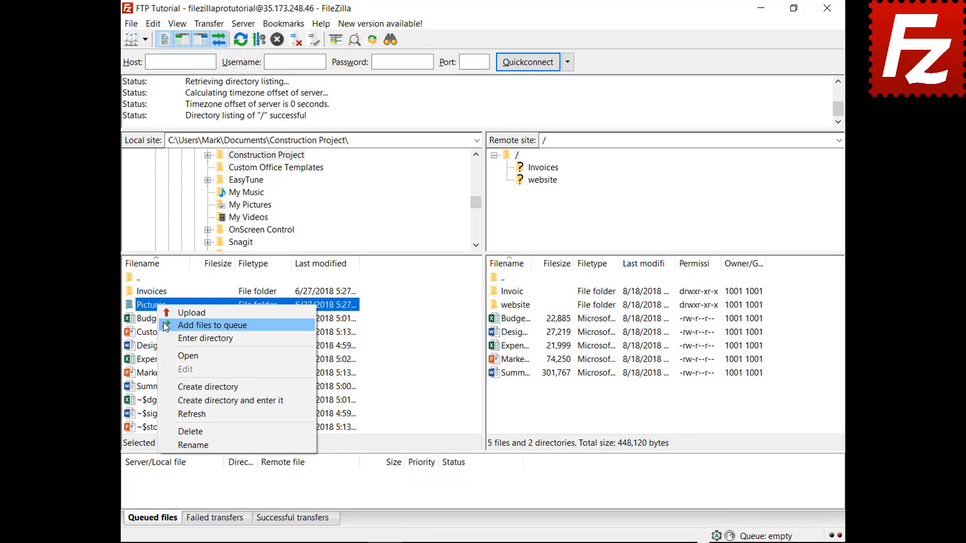
{"action": "left_click", "coordinate": [201, 325]}
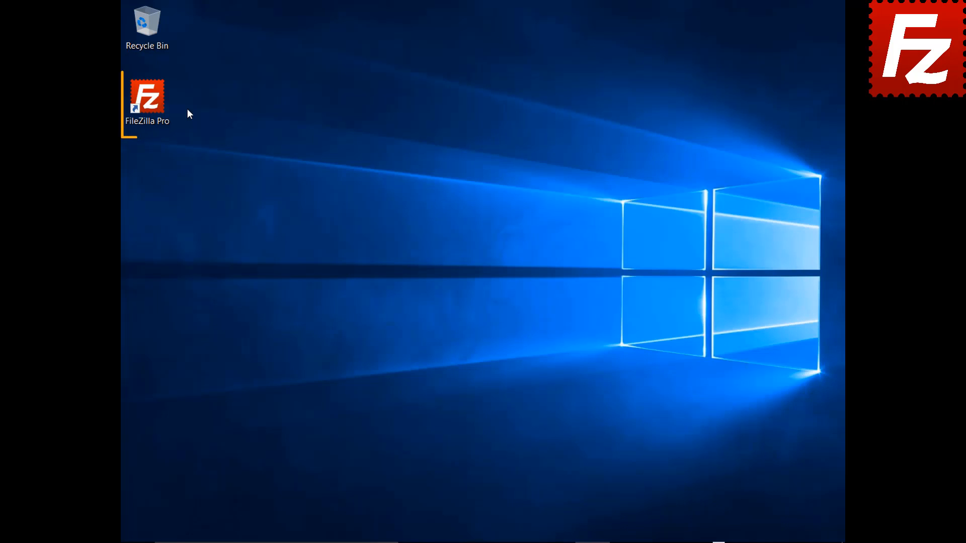
Step: Reopen FileZilla, process the queued Pictures upload, and reconnect to the FTP Tutorial site
{"action": "double_click", "coordinate": [153, 104]}
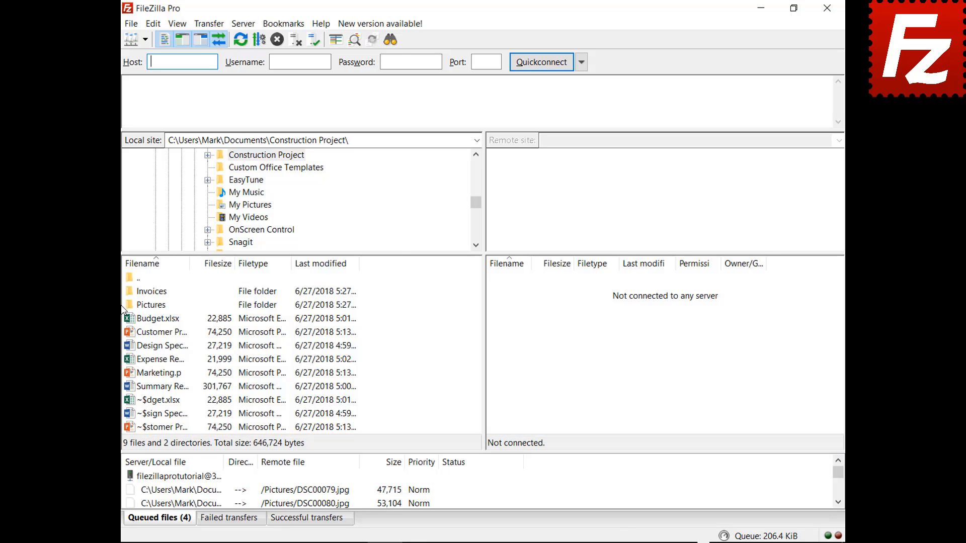
{"action": "right_click", "coordinate": [191, 478]}
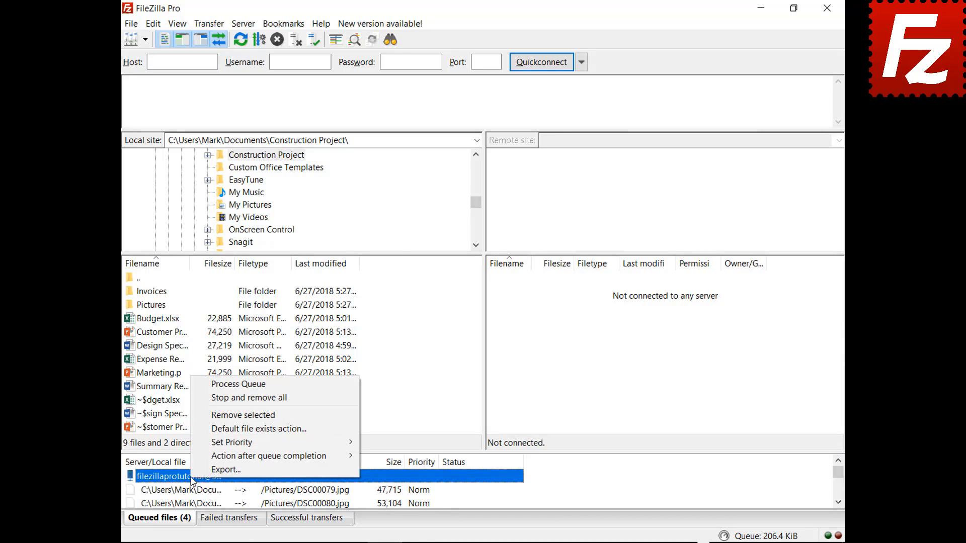
{"action": "left_click", "coordinate": [212, 384]}
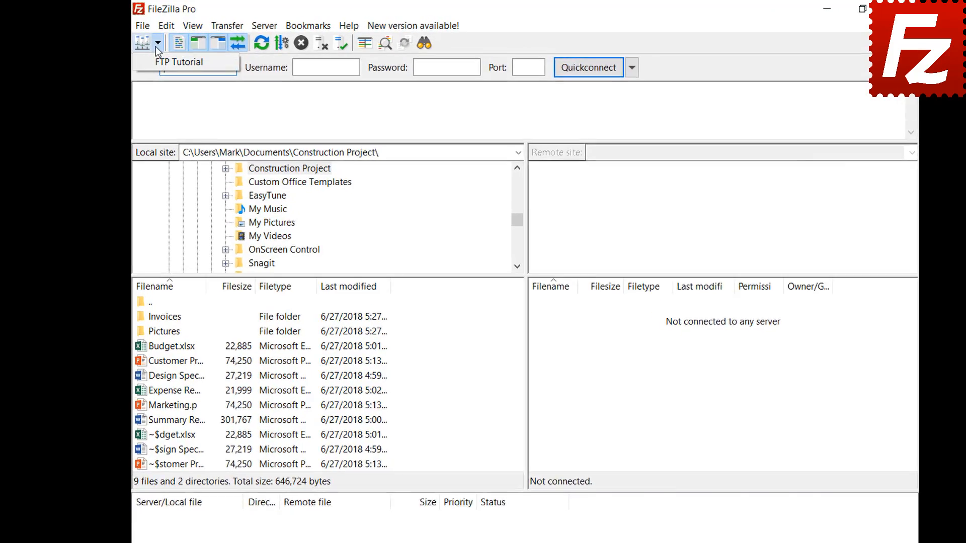
{"action": "left_click", "coordinate": [156, 60]}
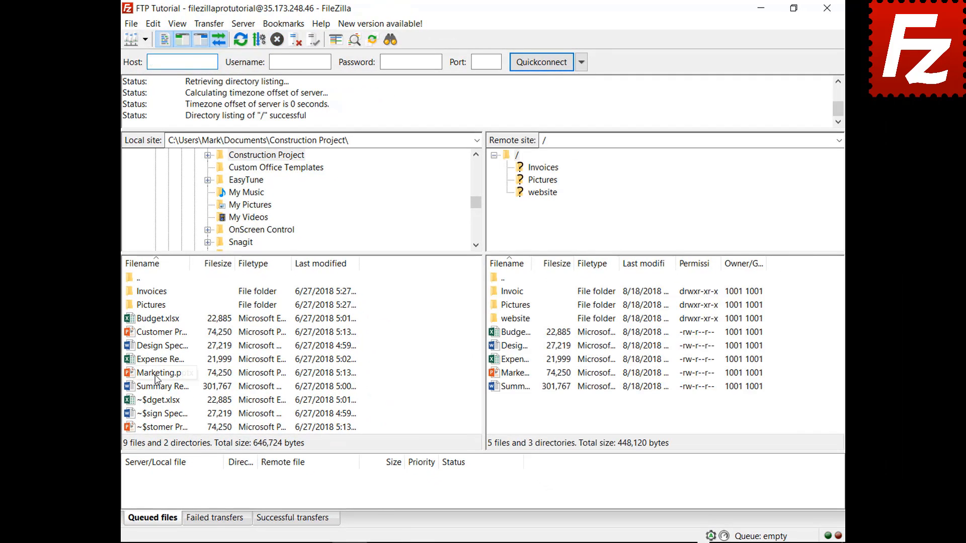
{"action": "right_click", "coordinate": [156, 377]}
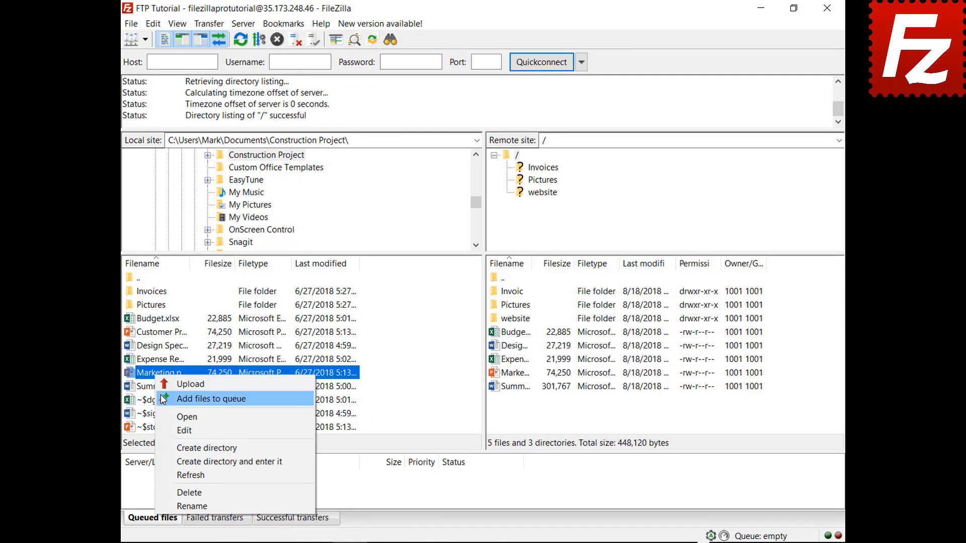
{"action": "left_click", "coordinate": [162, 398]}
{"action": "right_click", "coordinate": [192, 494]}
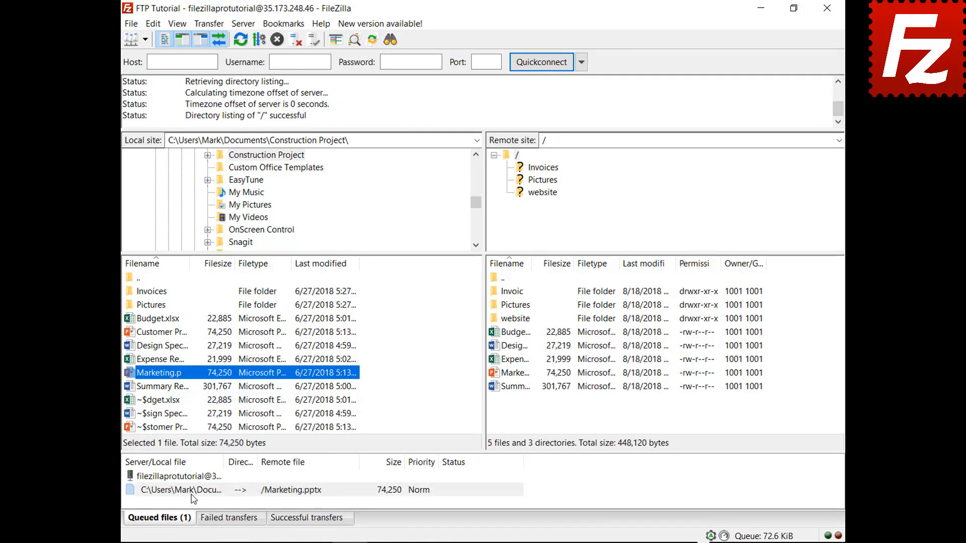
{"action": "left_click", "coordinate": [206, 414]}
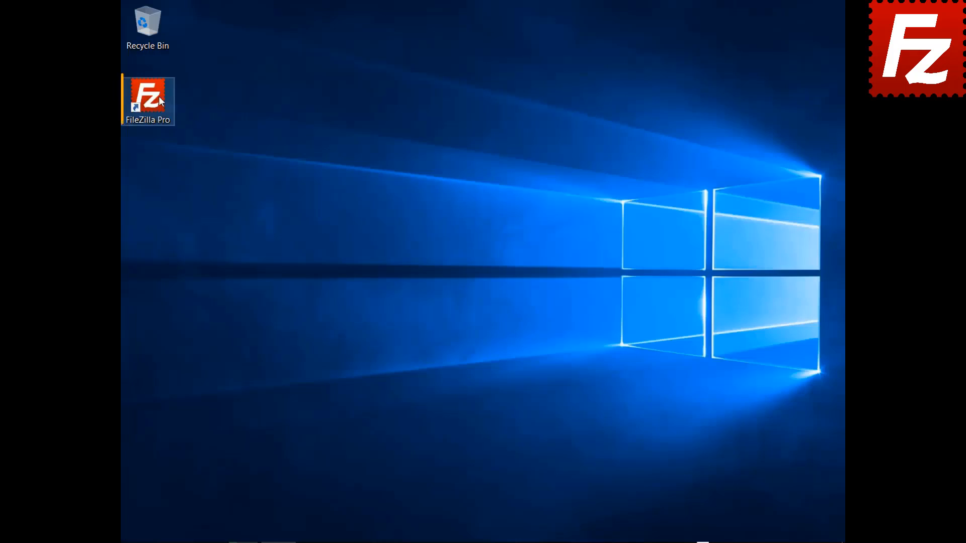
Step: Relaunch FileZilla Pro, connect to FTP Tutorial, and open the website folder locally and remotely
{"action": "double_click", "coordinate": [159, 95]}
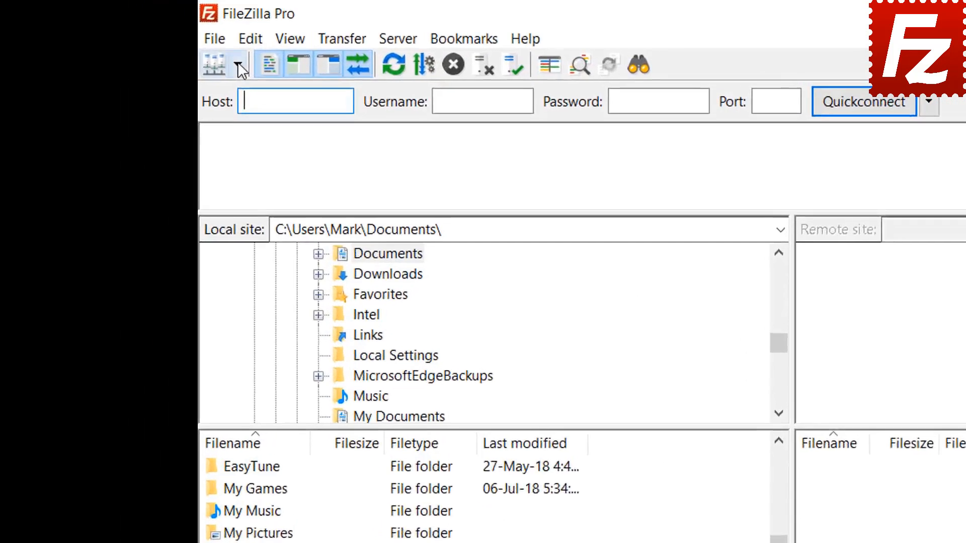
{"action": "left_click", "coordinate": [145, 40]}
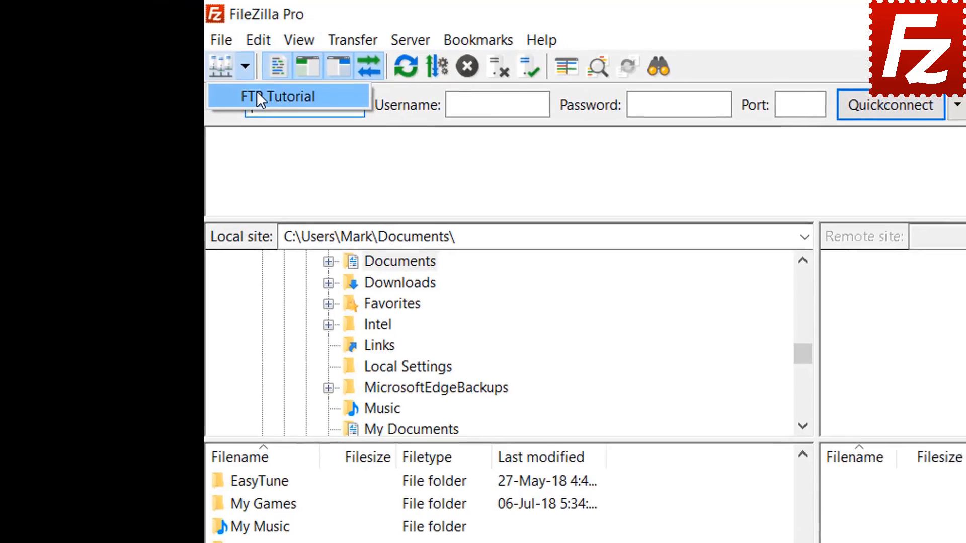
{"action": "left_click", "coordinate": [258, 93]}
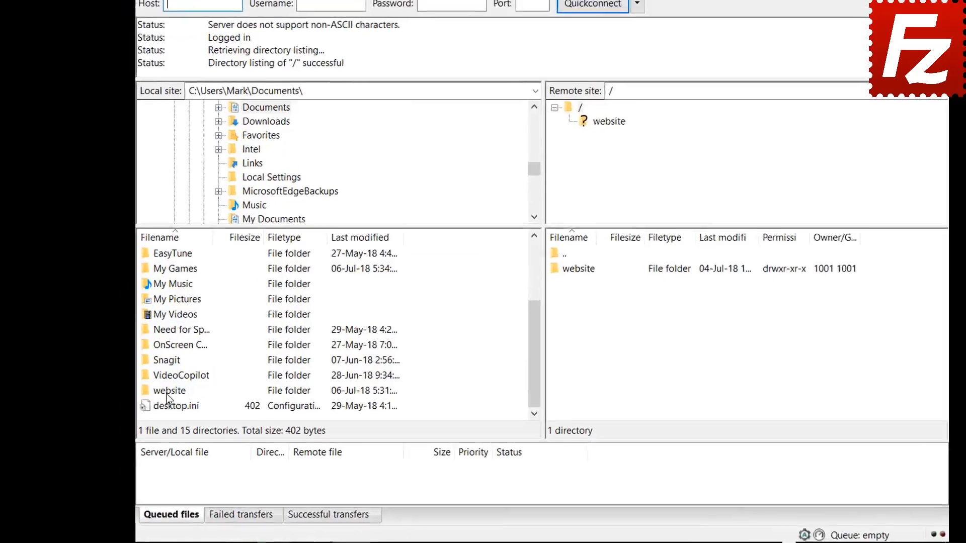
{"action": "double_click", "coordinate": [167, 392]}
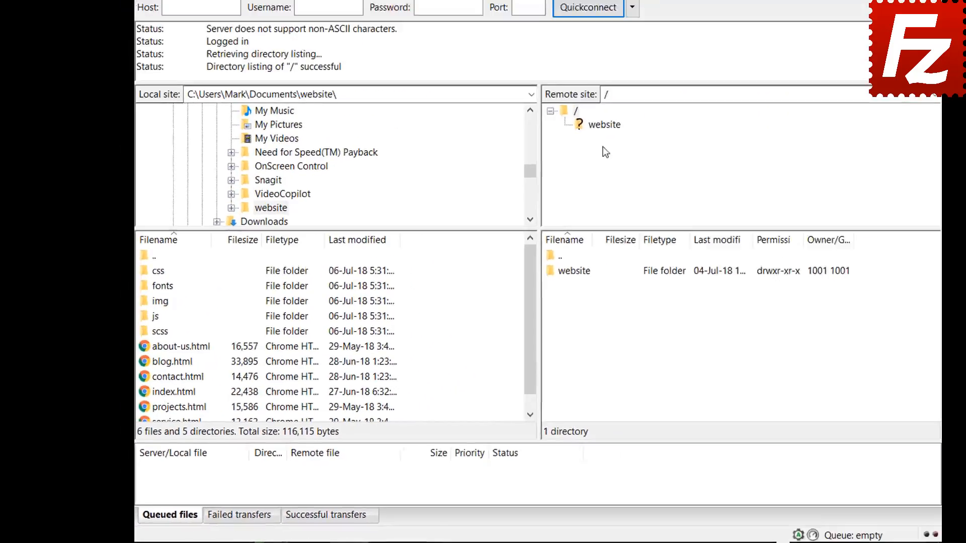
{"action": "left_click", "coordinate": [604, 124]}
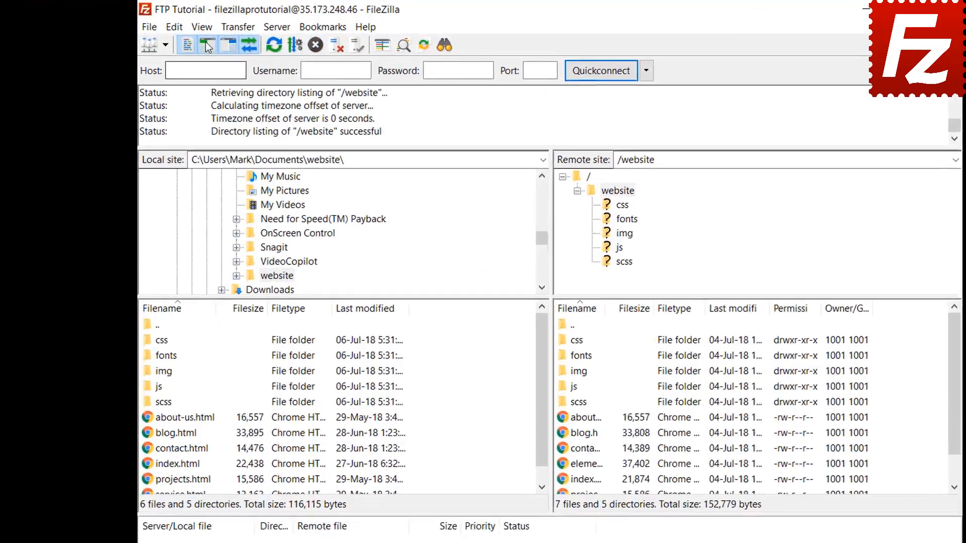
{"action": "left_click", "coordinate": [177, 24]}
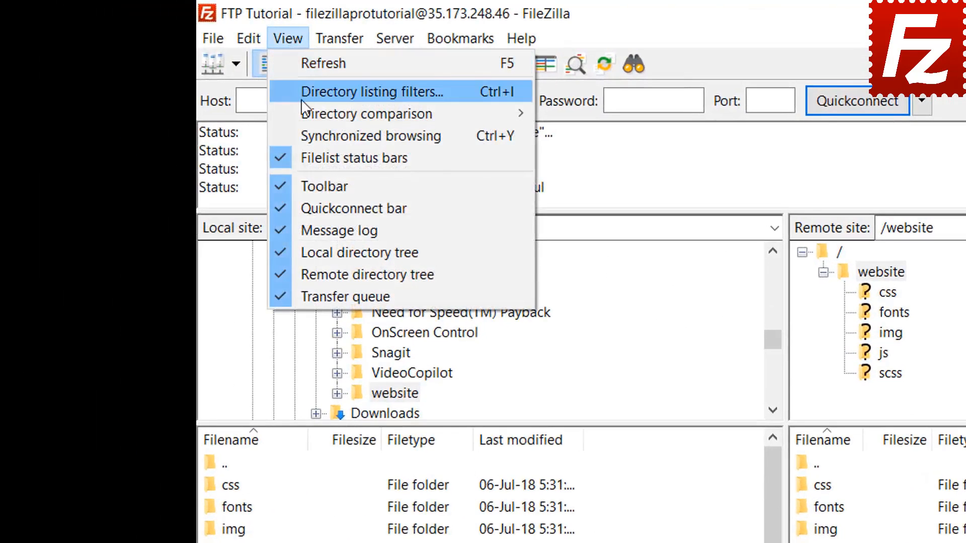
Step: Enable directory comparison between the local and remote website folders
{"action": "mouse_move", "coordinate": [306, 110]}
{"action": "left_click", "coordinate": [554, 113]}
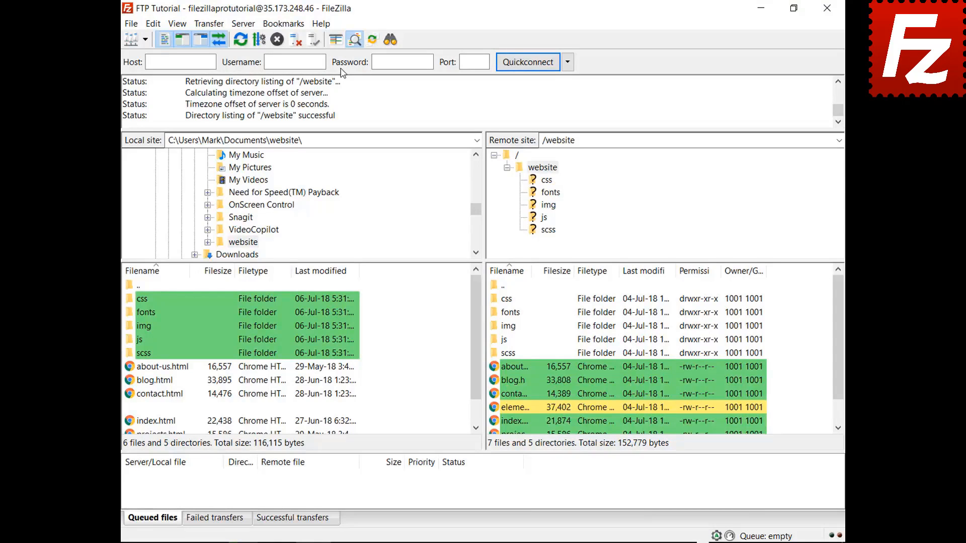
{"action": "left_click_drag", "start_coordinate": [479, 319], "coordinate": [474, 371]}
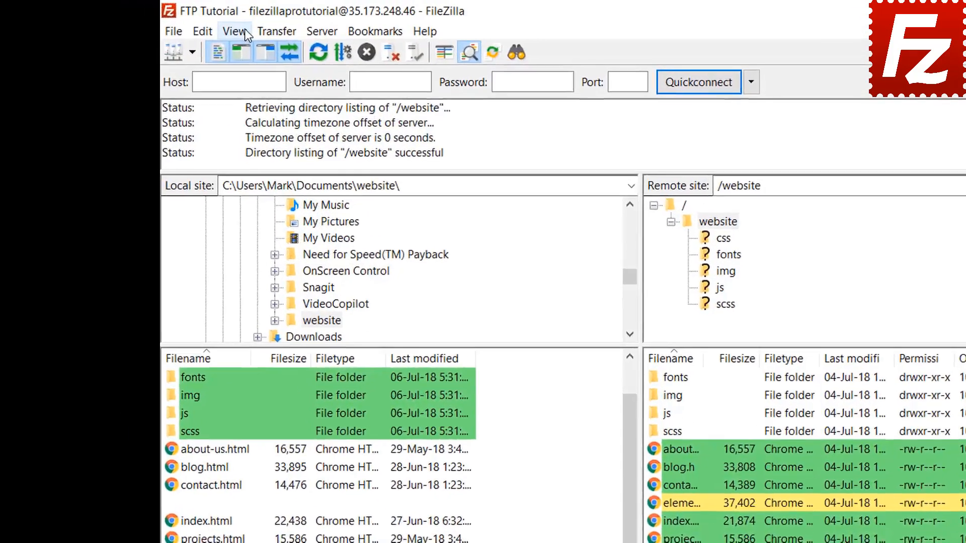
Step: Compare by file size, flagging blog.html, contact.html and index.html as differing
{"action": "left_click", "coordinate": [183, 23]}
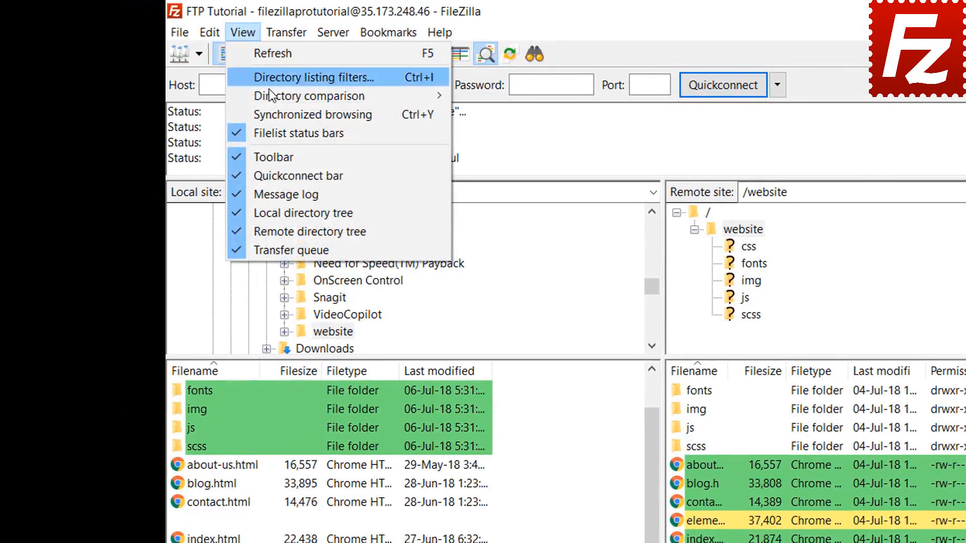
{"action": "mouse_move", "coordinate": [271, 97]}
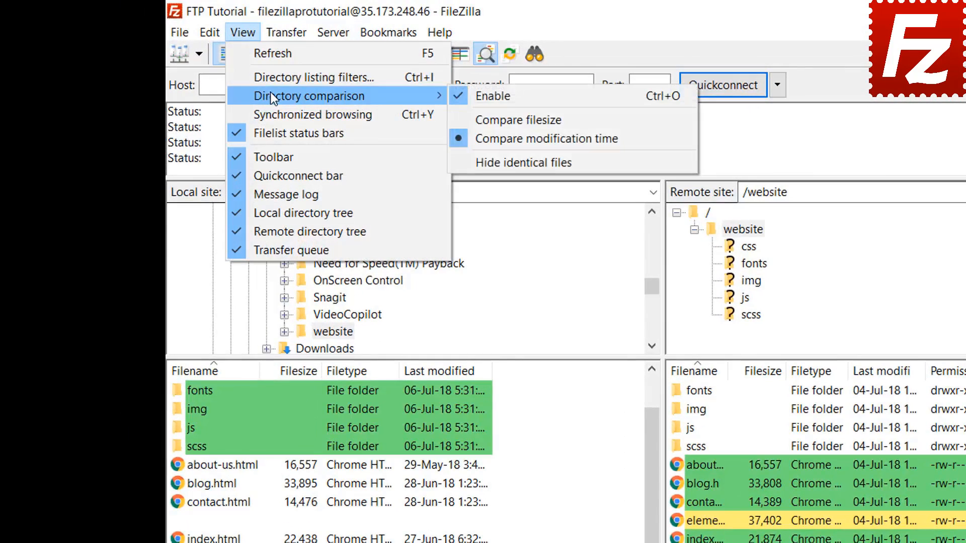
{"action": "left_click", "coordinate": [513, 119]}
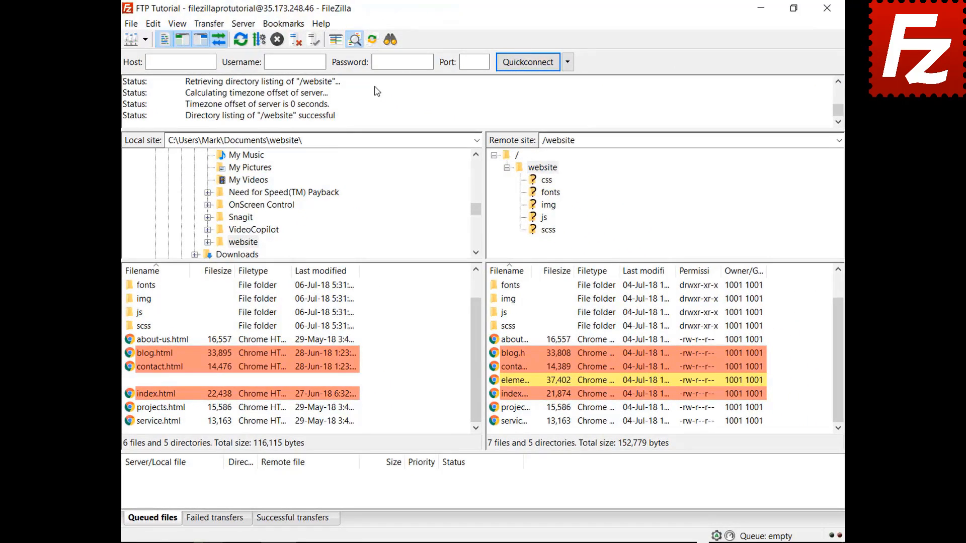
{"action": "left_click", "coordinate": [178, 23]}
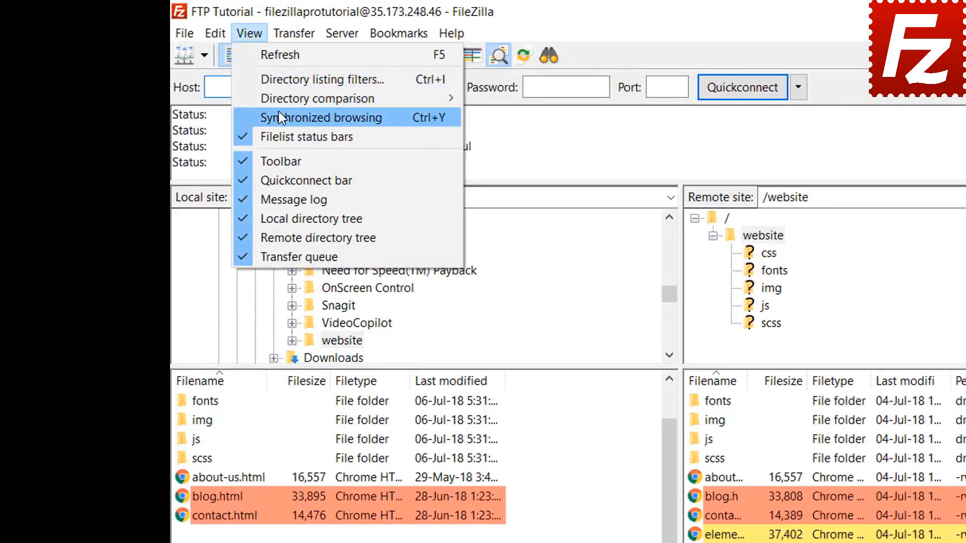
Step: Turn on synchronized browsing, open the local css folder, then browse the remote img folder
{"action": "left_click", "coordinate": [279, 115]}
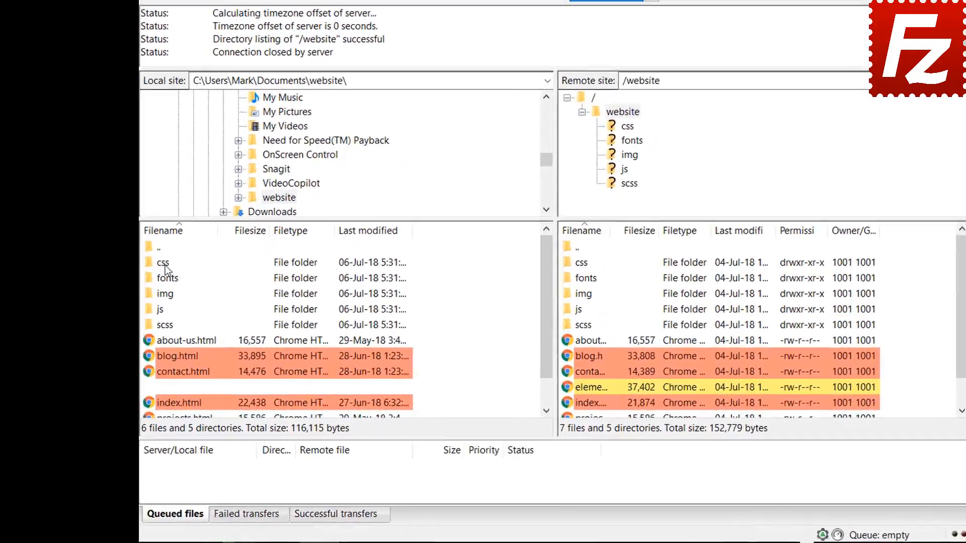
{"action": "left_click", "coordinate": [143, 302]}
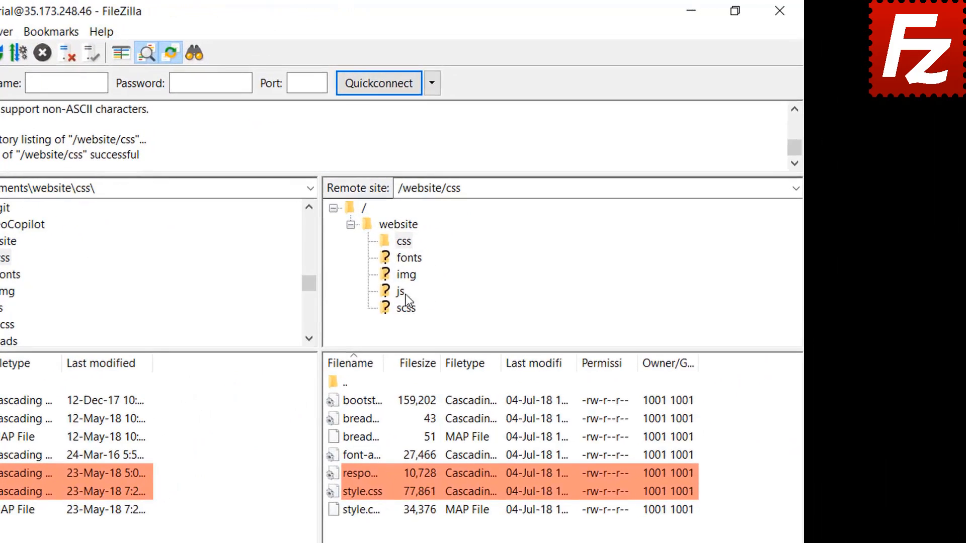
{"action": "left_click", "coordinate": [406, 276]}
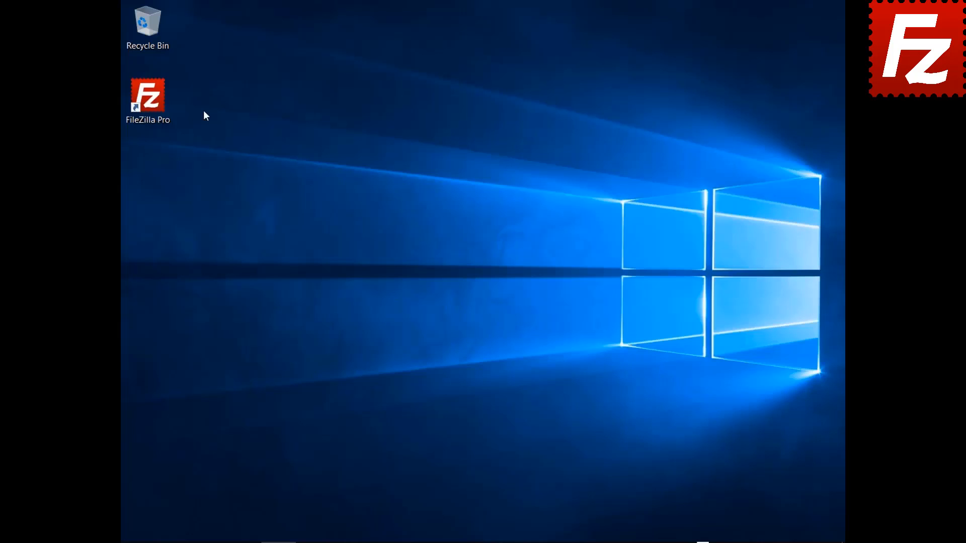
Step: Relaunch FileZilla Pro, connect to FTP Tutorial, and enter Construction Project locally and remotely
{"action": "double_click", "coordinate": [154, 101]}
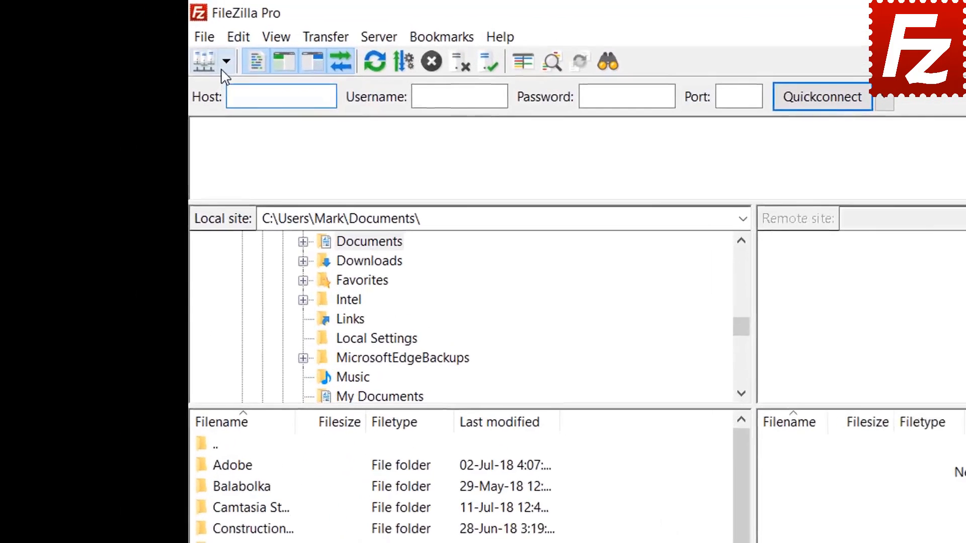
{"action": "left_click", "coordinate": [145, 39]}
{"action": "left_click", "coordinate": [235, 90]}
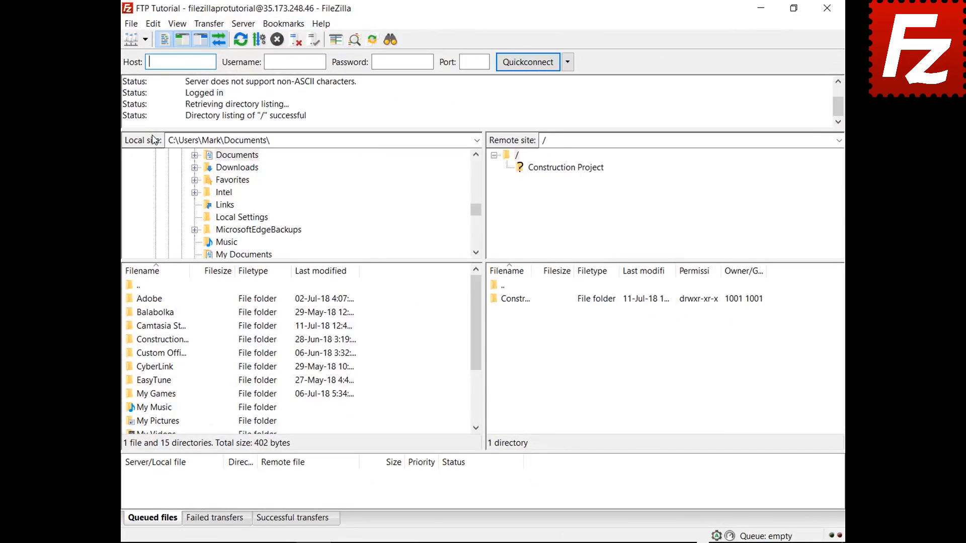
{"action": "double_click", "coordinate": [176, 340]}
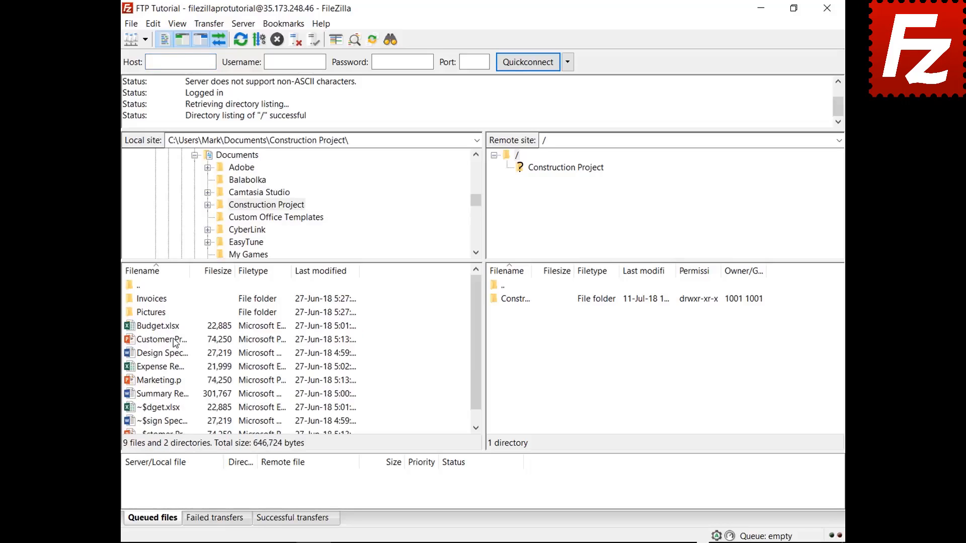
{"action": "double_click", "coordinate": [527, 304]}
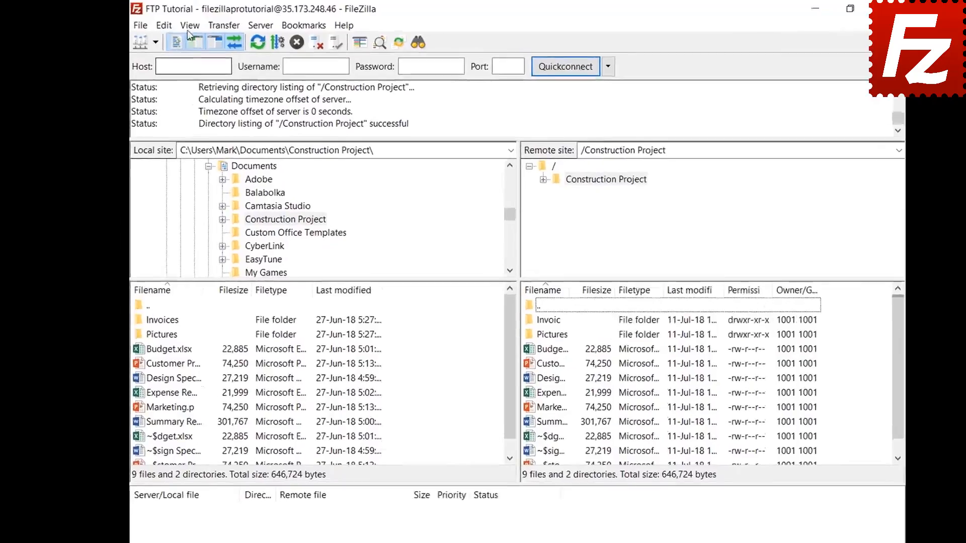
{"action": "left_click", "coordinate": [177, 23]}
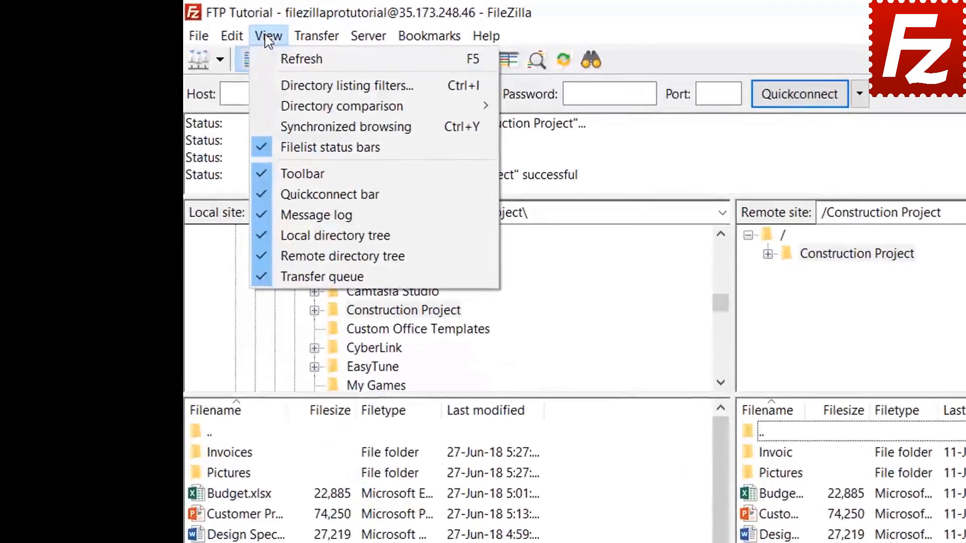
Step: In the filter rules editor, create a new filter named 'Microsoft Office Temporaries'
{"action": "left_click", "coordinate": [278, 90]}
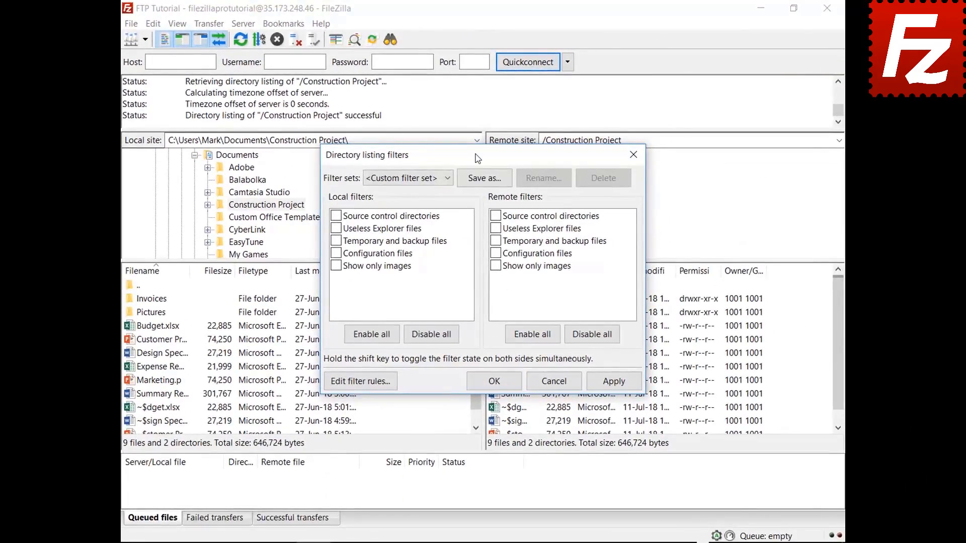
{"action": "left_click_drag", "start_coordinate": [477, 159], "coordinate": [475, 37]}
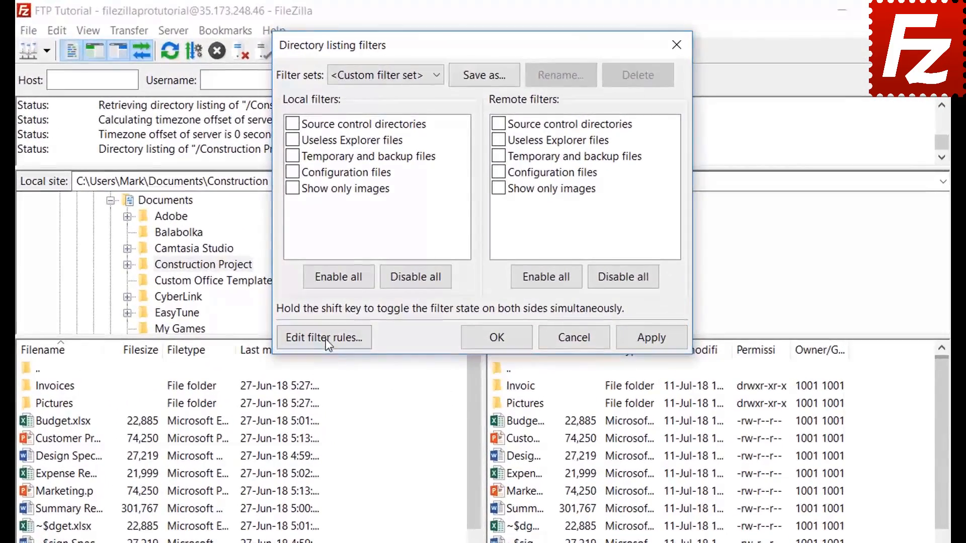
{"action": "left_click", "coordinate": [362, 261]}
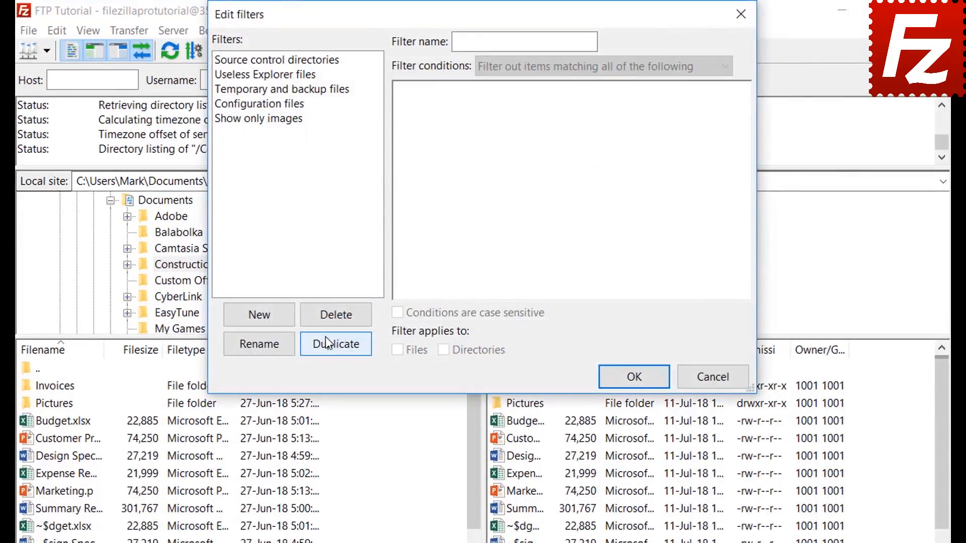
{"action": "left_click", "coordinate": [275, 317]}
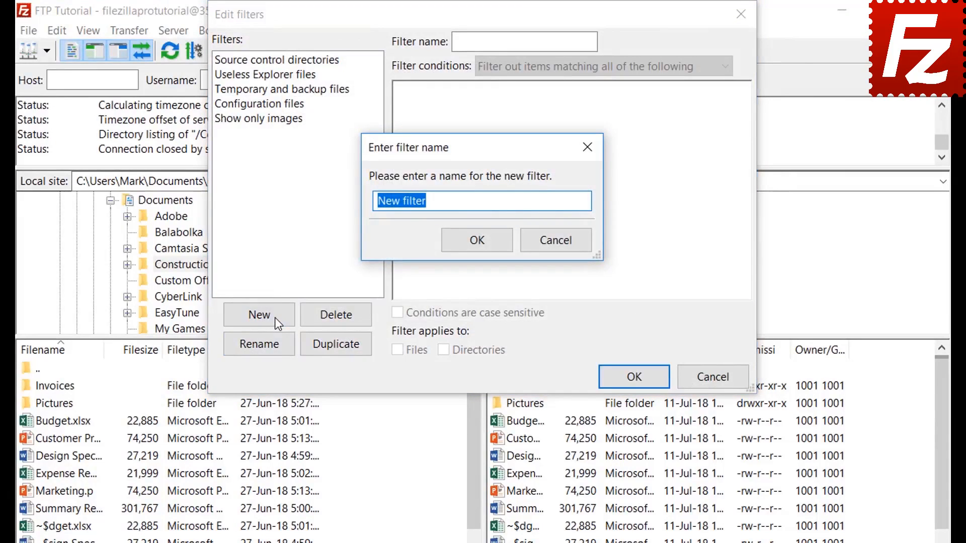
{"action": "key", "text": "BackSpace"}
{"action": "type", "text": "Microsoft Offic"}
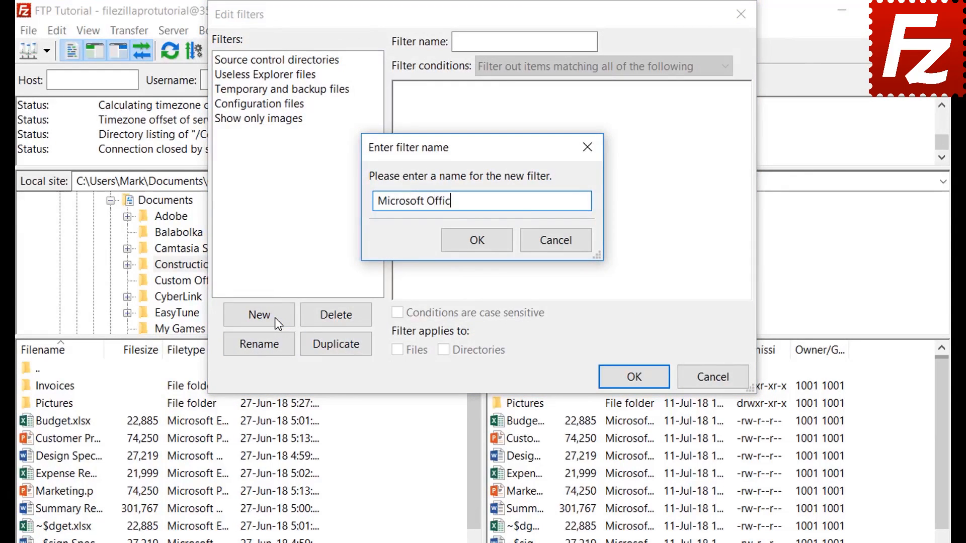
{"action": "type", "text": "e Temporaries"}
Step: Confirm the new filter, keep matching all conditions, and try a Filesize greater-than condition
{"action": "left_click", "coordinate": [477, 241]}
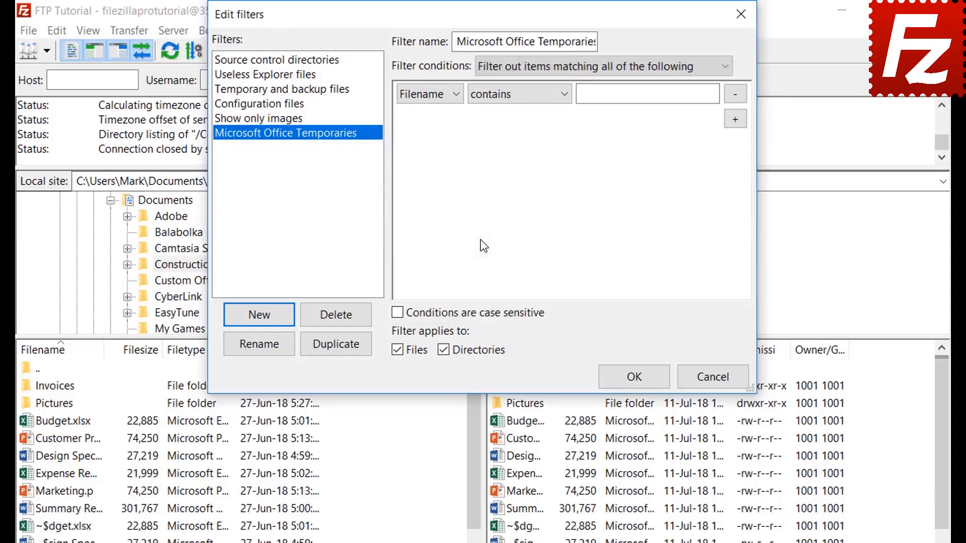
{"action": "left_click", "coordinate": [529, 64]}
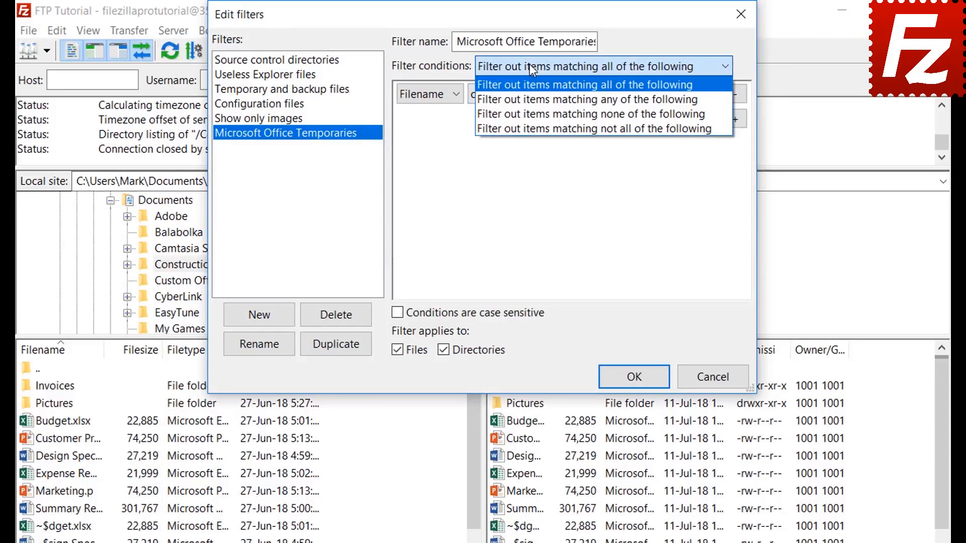
{"action": "left_click", "coordinate": [529, 65]}
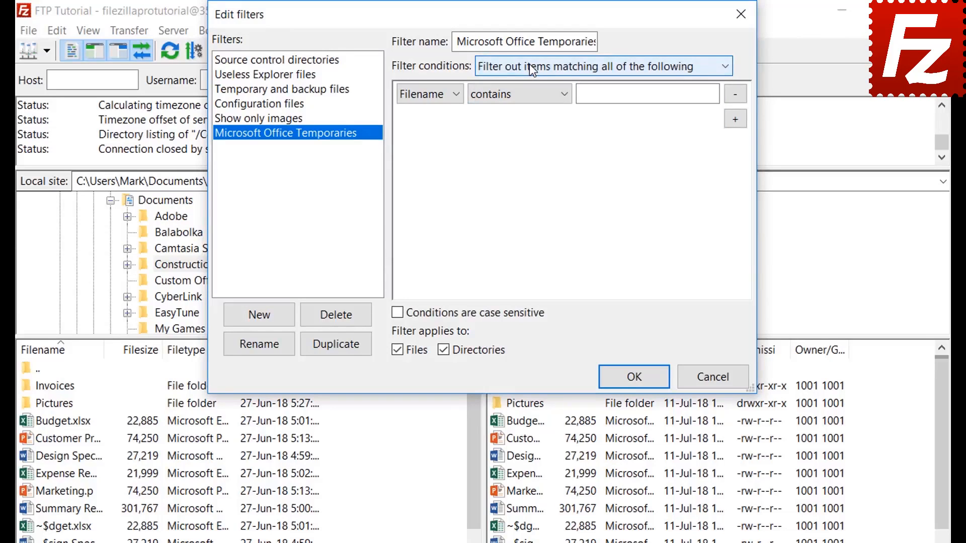
{"action": "left_click", "coordinate": [427, 116]}
{"action": "left_click", "coordinate": [428, 94]}
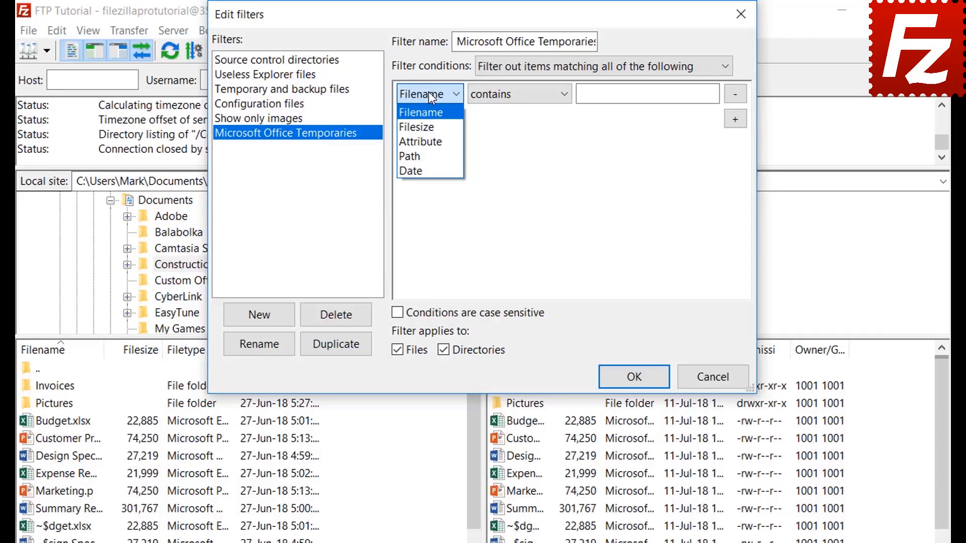
{"action": "left_click", "coordinate": [429, 125]}
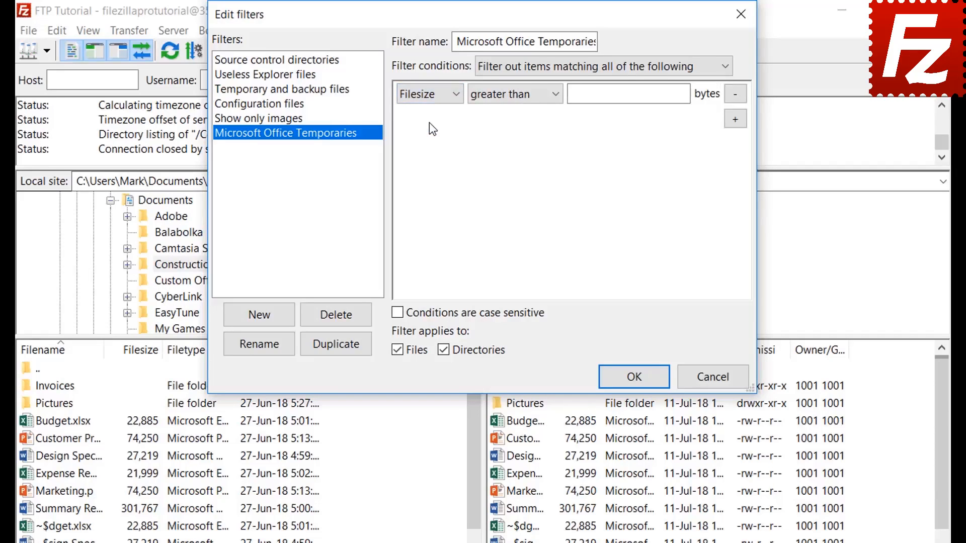
{"action": "left_click", "coordinate": [508, 95]}
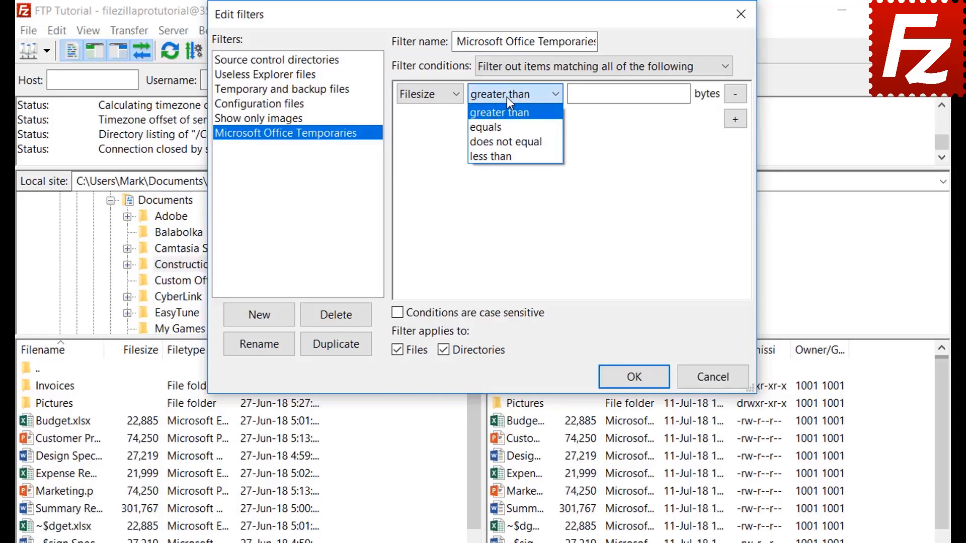
{"action": "left_click", "coordinate": [506, 96]}
Step: Switch the condition to Attribute, keeping Archive with the state set
{"action": "left_click", "coordinate": [430, 96]}
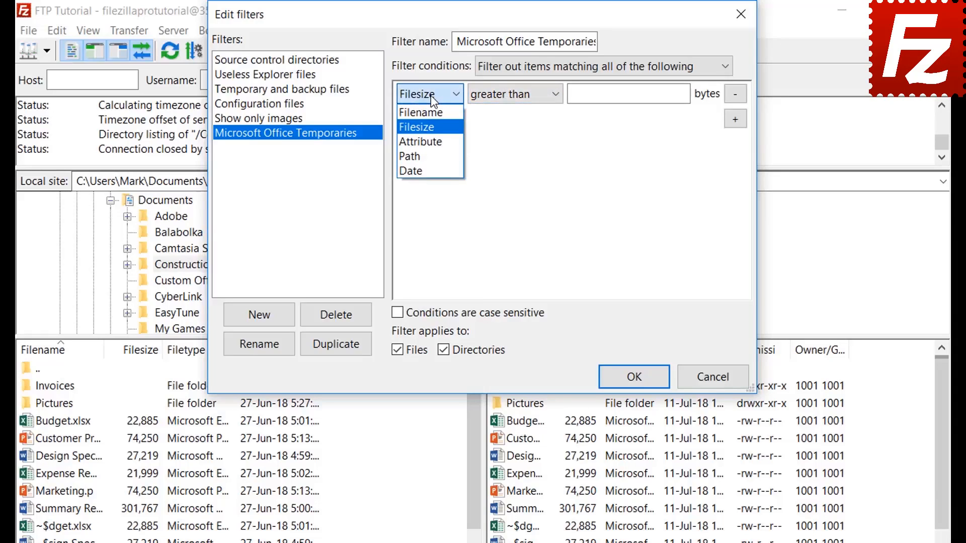
{"action": "left_click", "coordinate": [431, 138]}
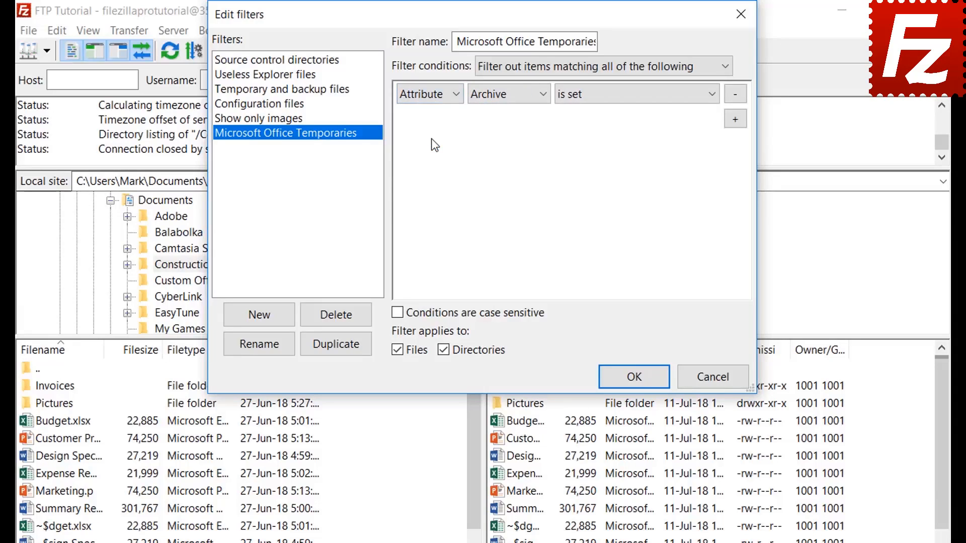
{"action": "left_click", "coordinate": [497, 99]}
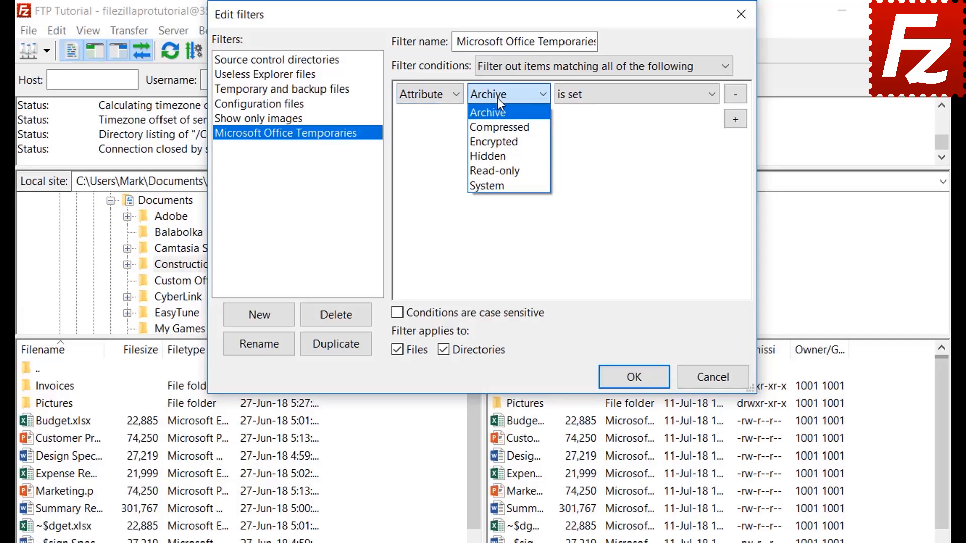
{"action": "left_click", "coordinate": [497, 97]}
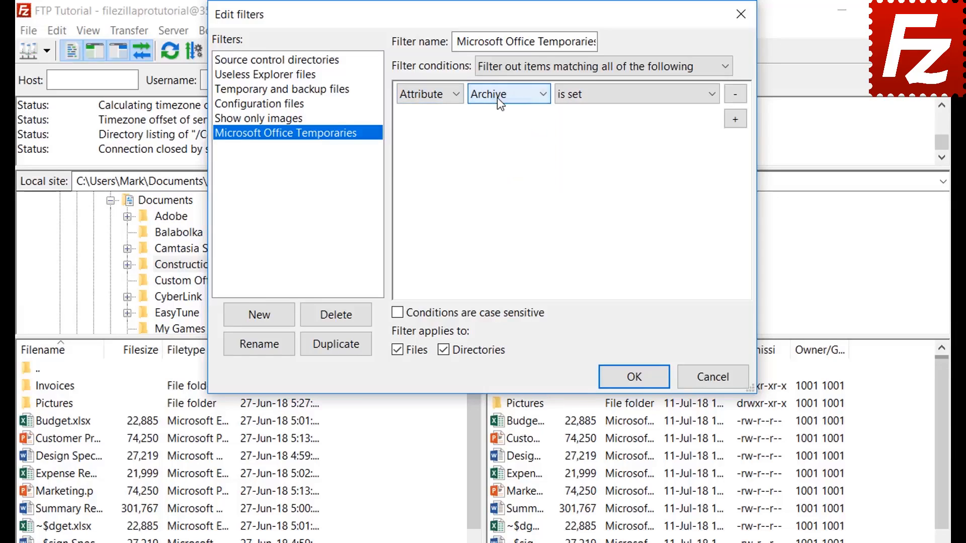
{"action": "left_click", "coordinate": [601, 99]}
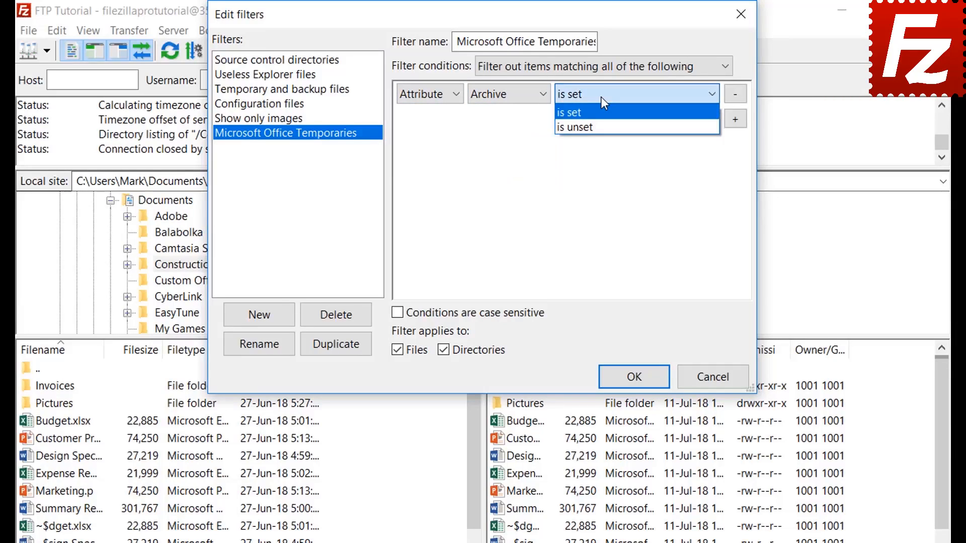
{"action": "left_click", "coordinate": [600, 96]}
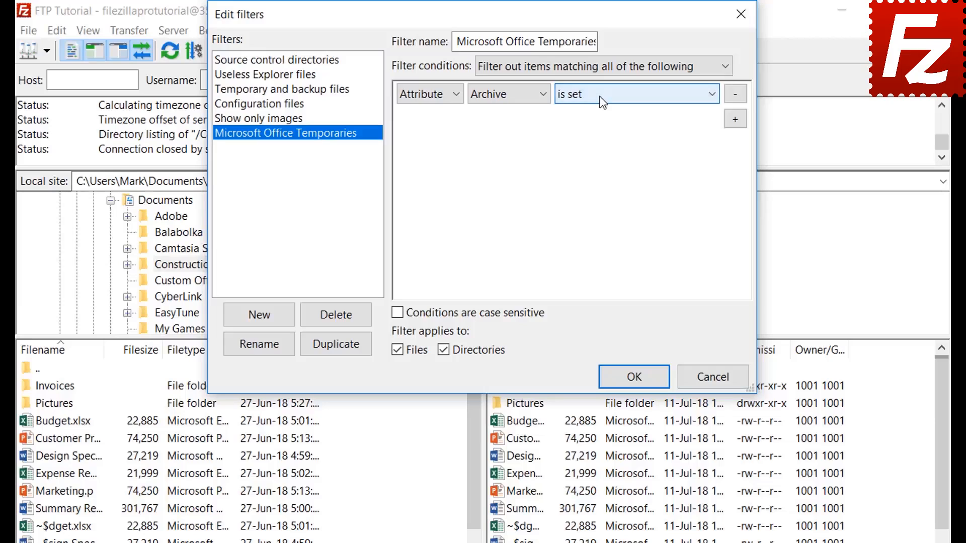
Step: Try Path contains and Date before conditions, then return the condition to Filename
{"action": "left_click", "coordinate": [426, 98]}
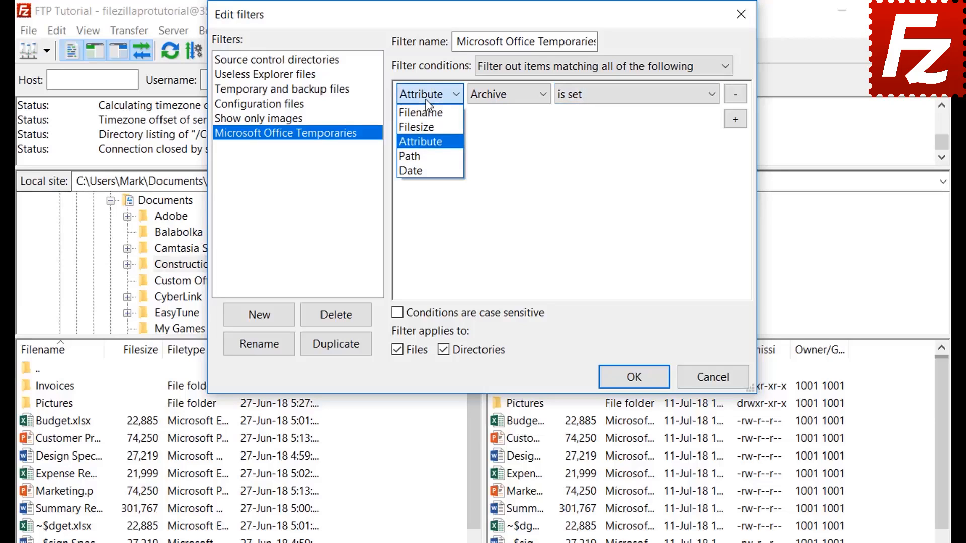
{"action": "left_click", "coordinate": [428, 156]}
{"action": "left_click", "coordinate": [510, 97]}
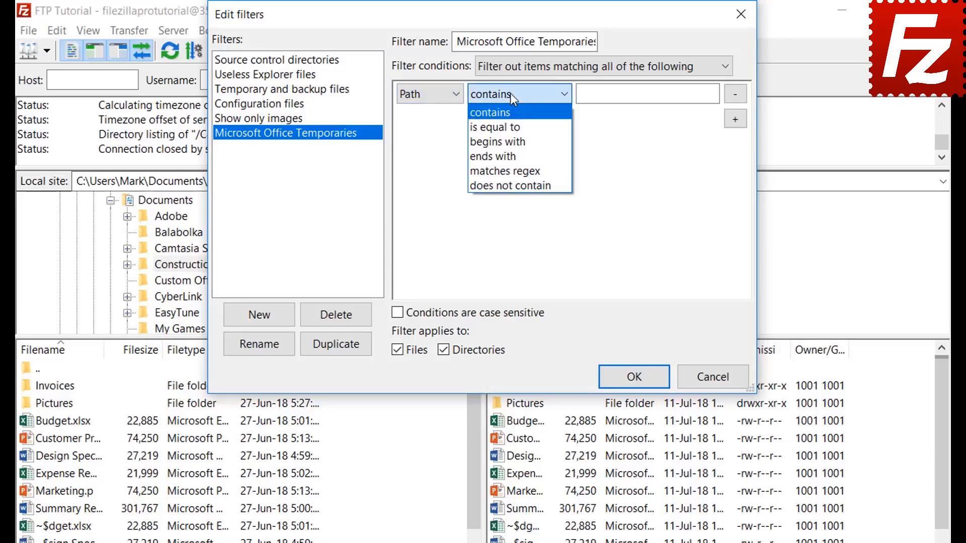
{"action": "left_click", "coordinate": [510, 93]}
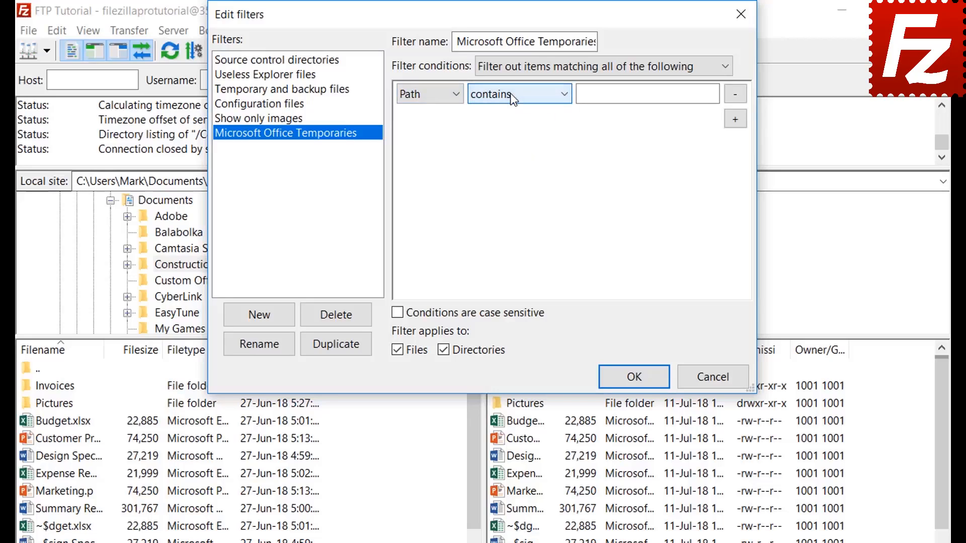
{"action": "left_click", "coordinate": [425, 94]}
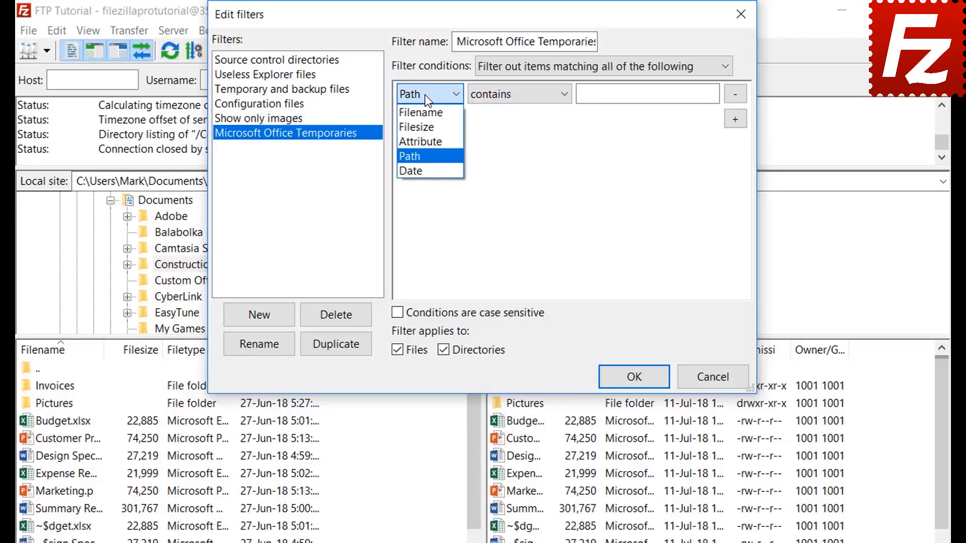
{"action": "left_click", "coordinate": [424, 170]}
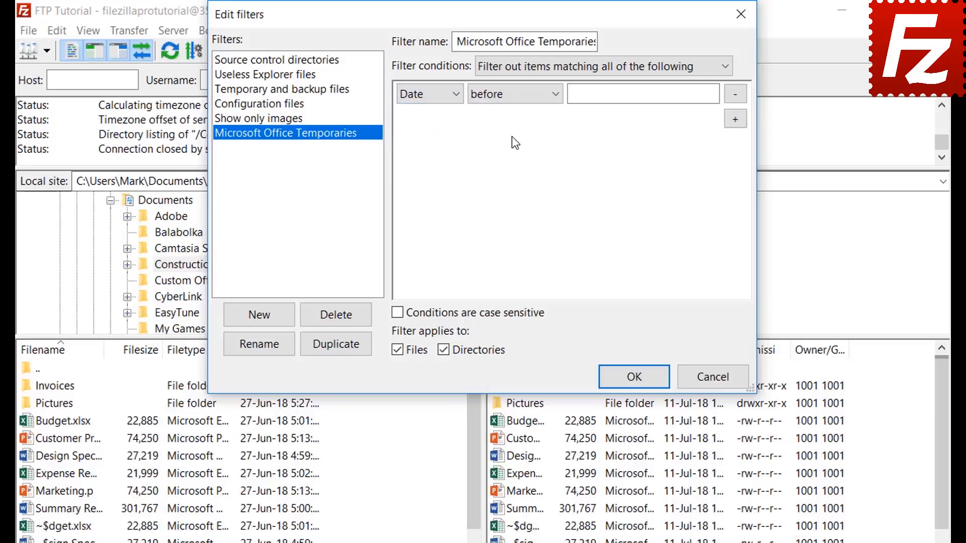
{"action": "left_click", "coordinate": [512, 95]}
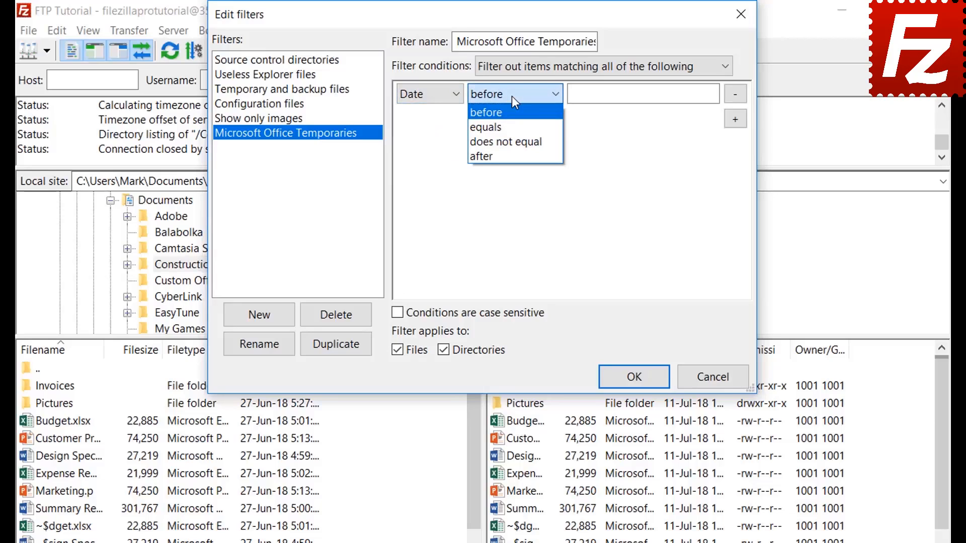
{"action": "left_click", "coordinate": [512, 96]}
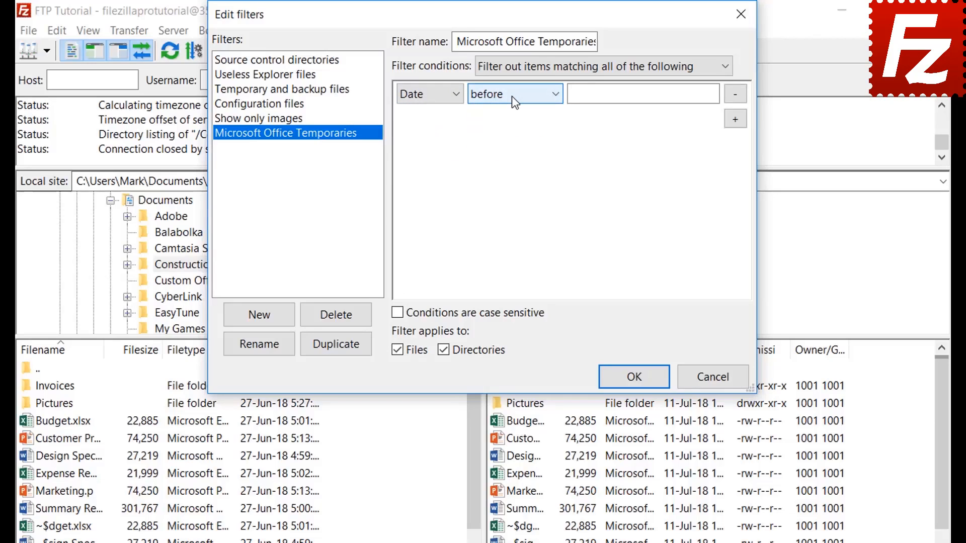
{"action": "left_click", "coordinate": [422, 104]}
{"action": "left_click", "coordinate": [421, 113]}
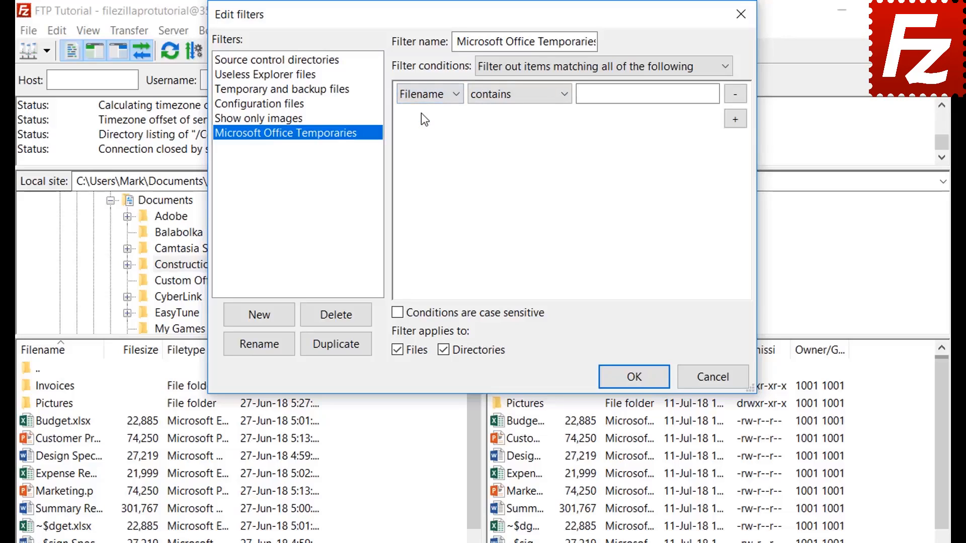
Step: Match filenames beginning with ~$, apply to files only, and save the filter rules
{"action": "left_click", "coordinate": [503, 98]}
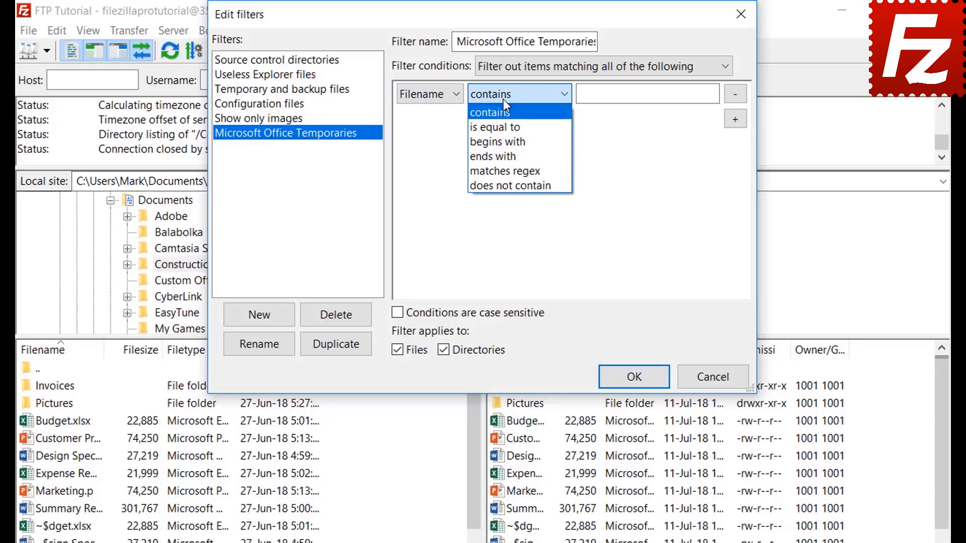
{"action": "left_click", "coordinate": [505, 142]}
{"action": "left_click", "coordinate": [599, 99]}
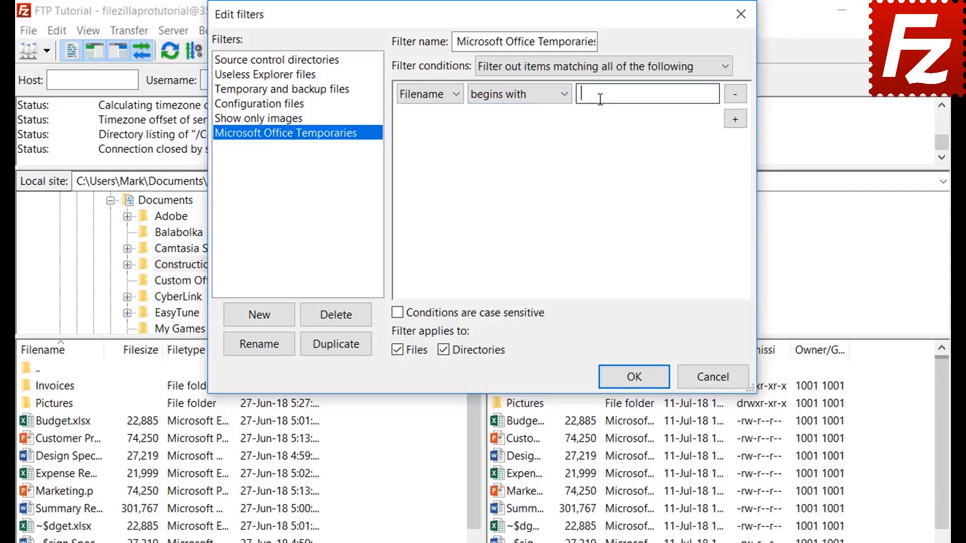
{"action": "type", "text": "~$"}
{"action": "left_click", "coordinate": [444, 351]}
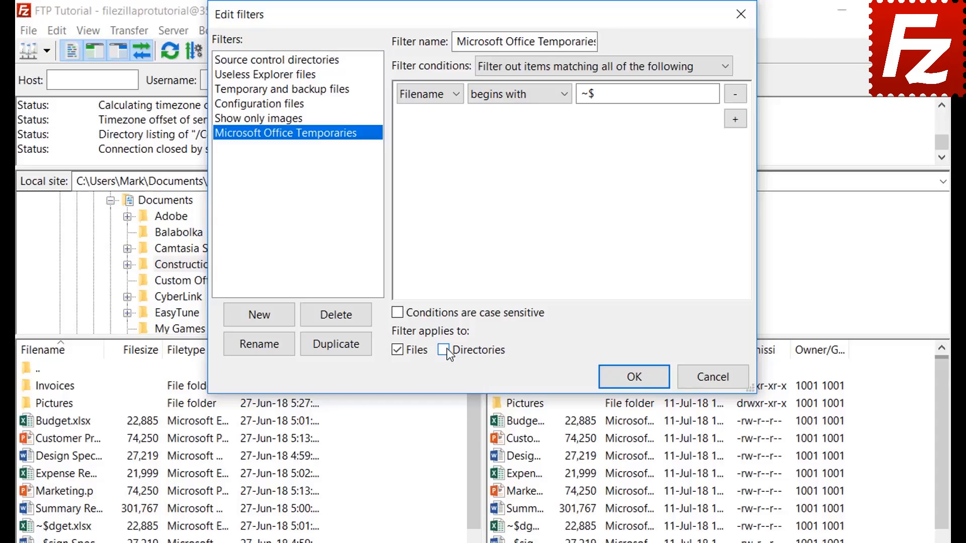
{"action": "left_click", "coordinate": [632, 377]}
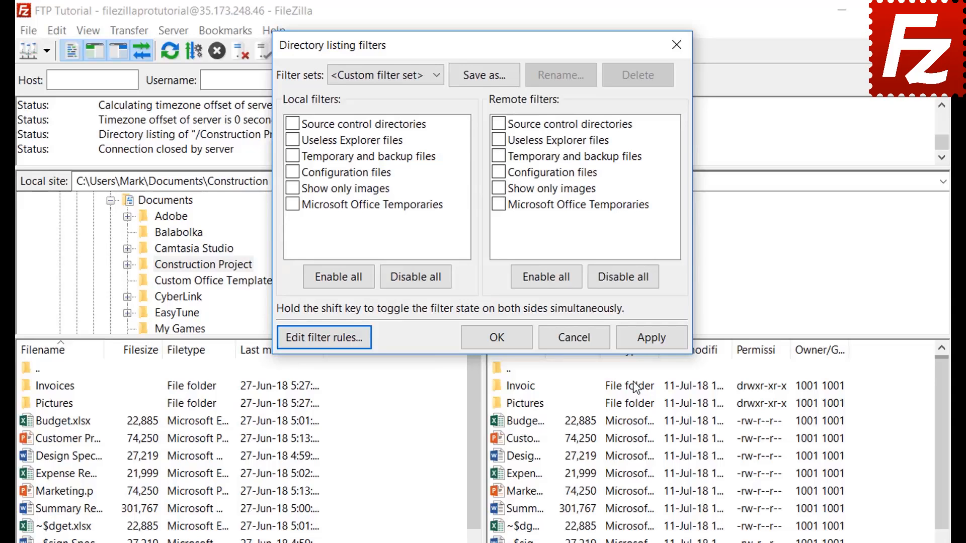
Step: Try Microsoft Office Temporaries on the local listing, then leave it applied to remote only
{"action": "left_click", "coordinate": [293, 204]}
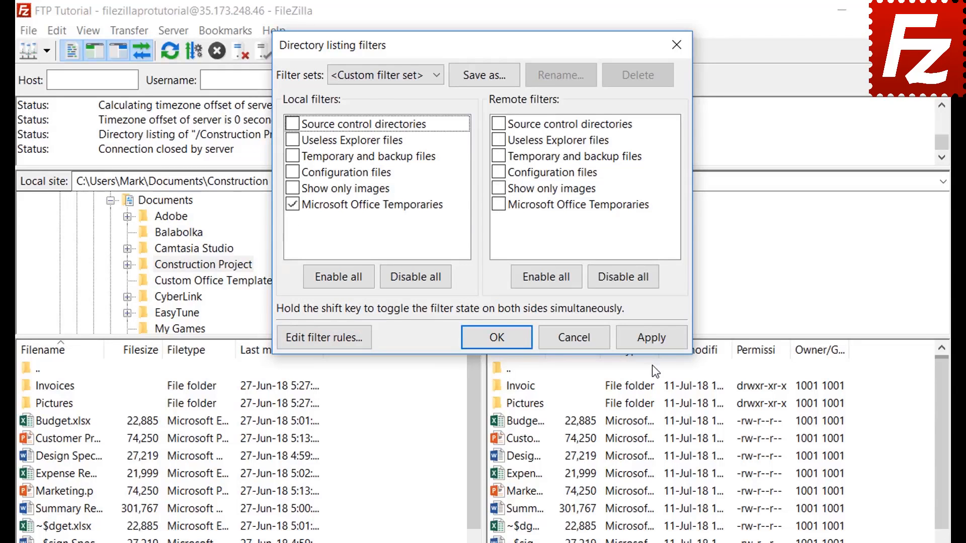
{"action": "left_click", "coordinate": [651, 339]}
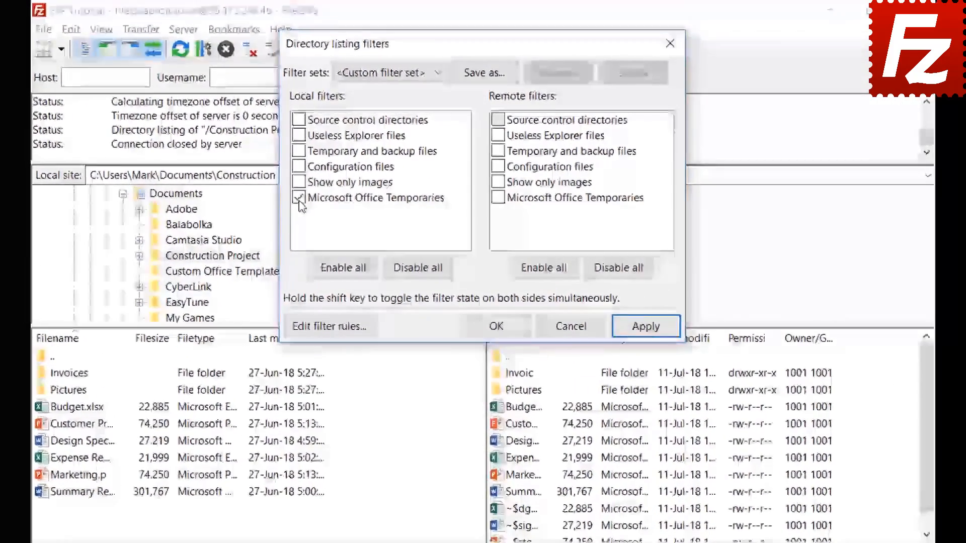
{"action": "left_click", "coordinate": [336, 159]}
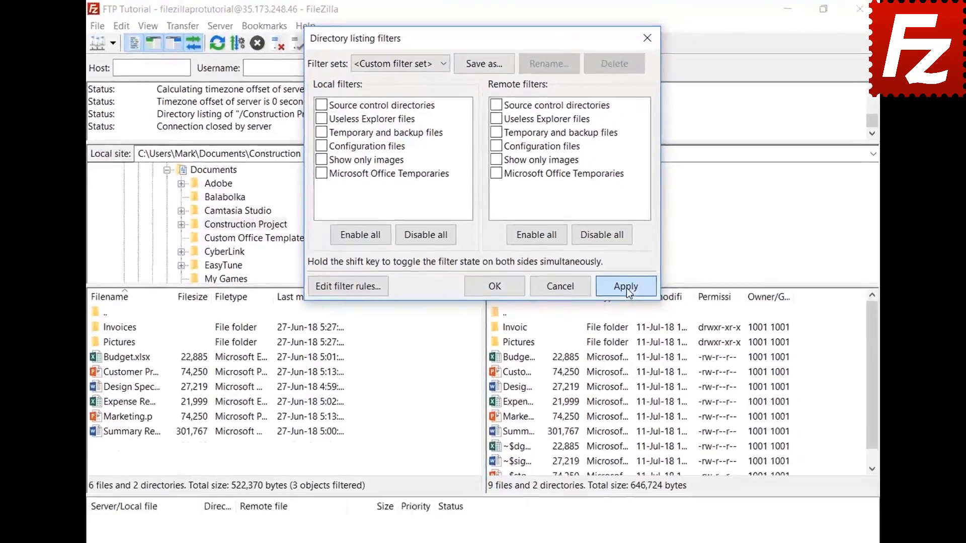
{"action": "left_click", "coordinate": [647, 328]}
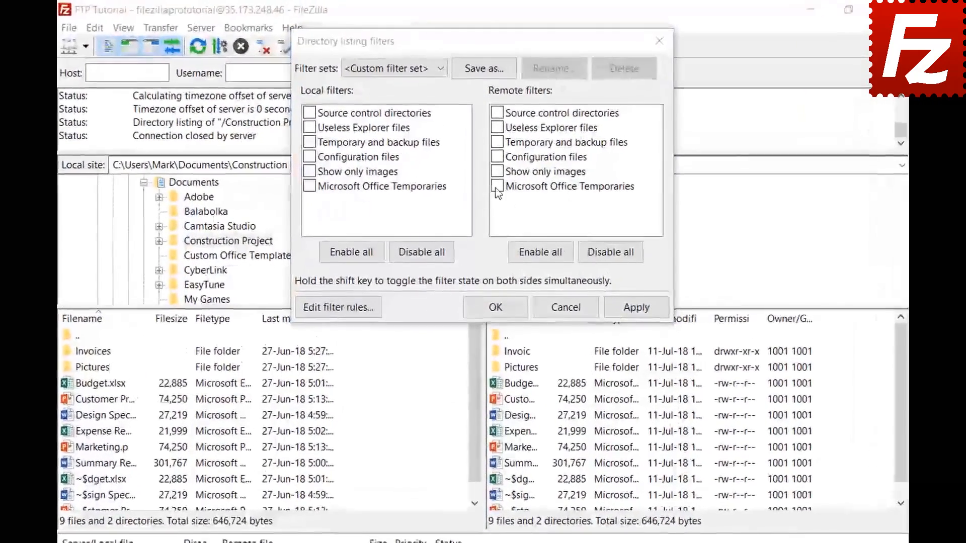
{"action": "left_click", "coordinate": [495, 158]}
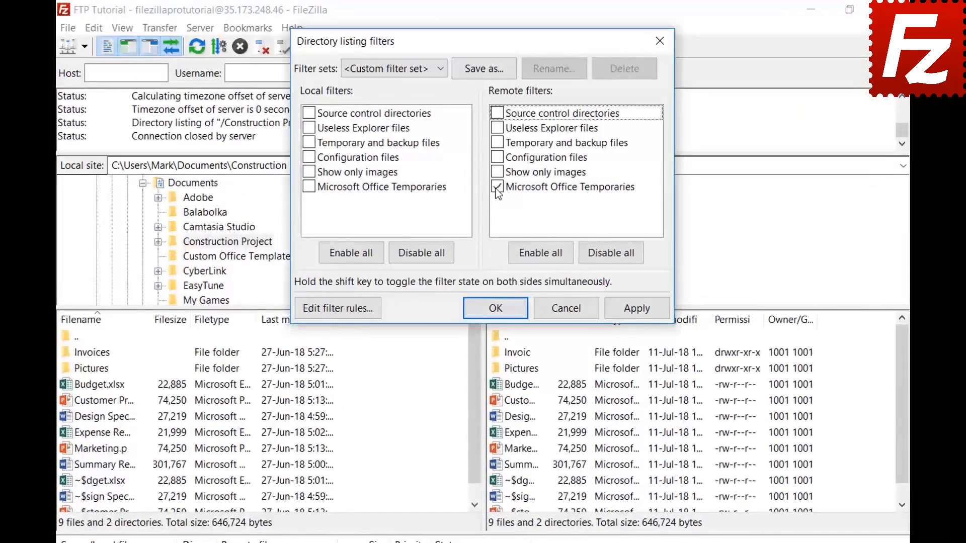
{"action": "left_click", "coordinate": [637, 310]}
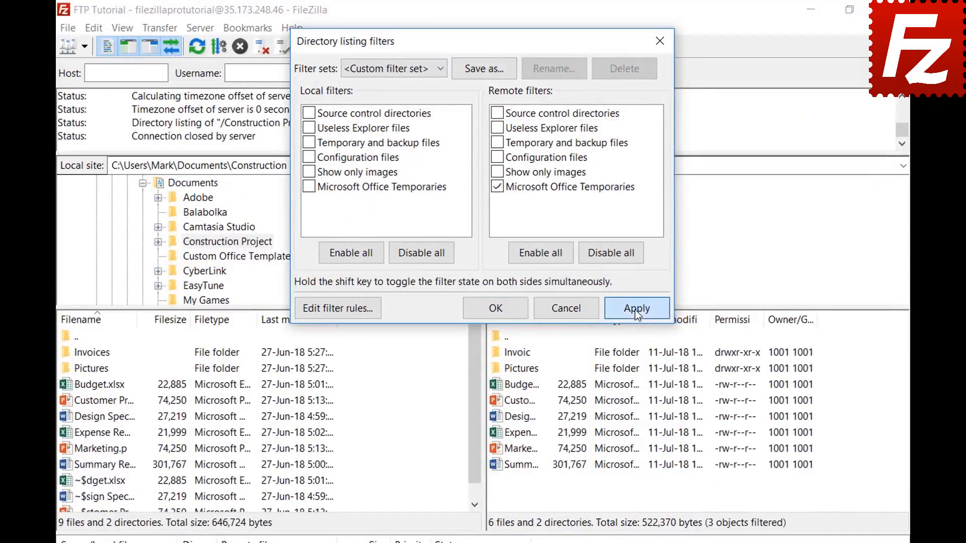
Step: Save the filters as filter set 'Project' and close the filter settings
{"action": "left_click", "coordinate": [484, 70]}
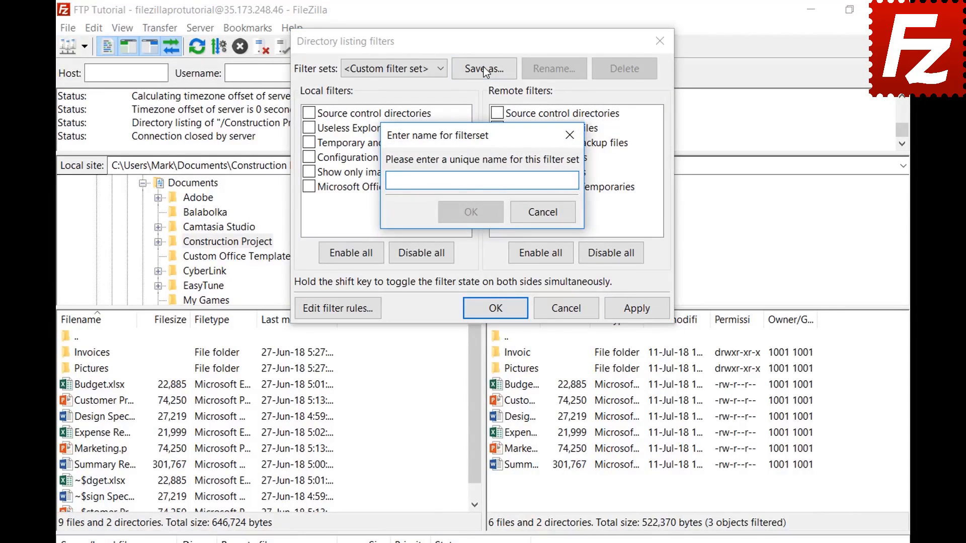
{"action": "type", "text": "Project"}
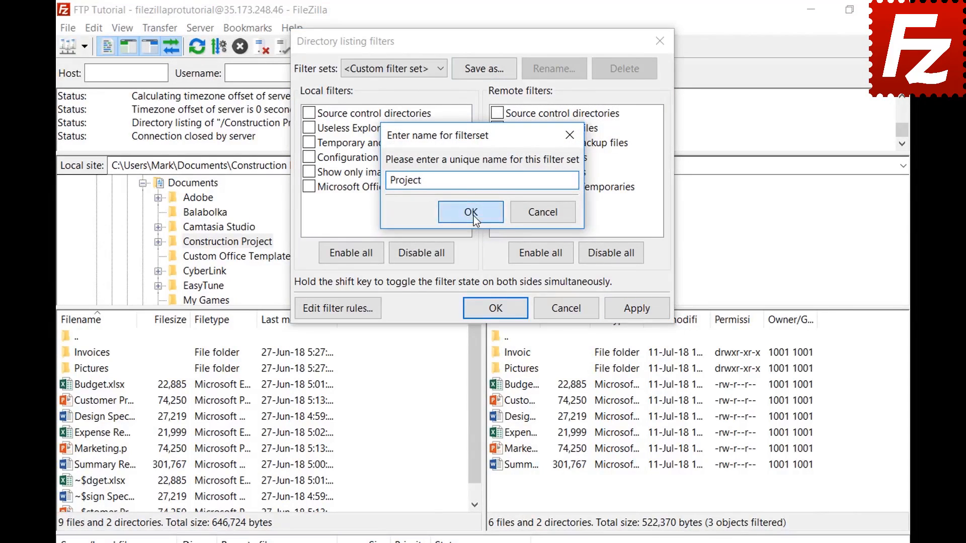
{"action": "left_click", "coordinate": [473, 215]}
{"action": "left_click", "coordinate": [508, 309]}
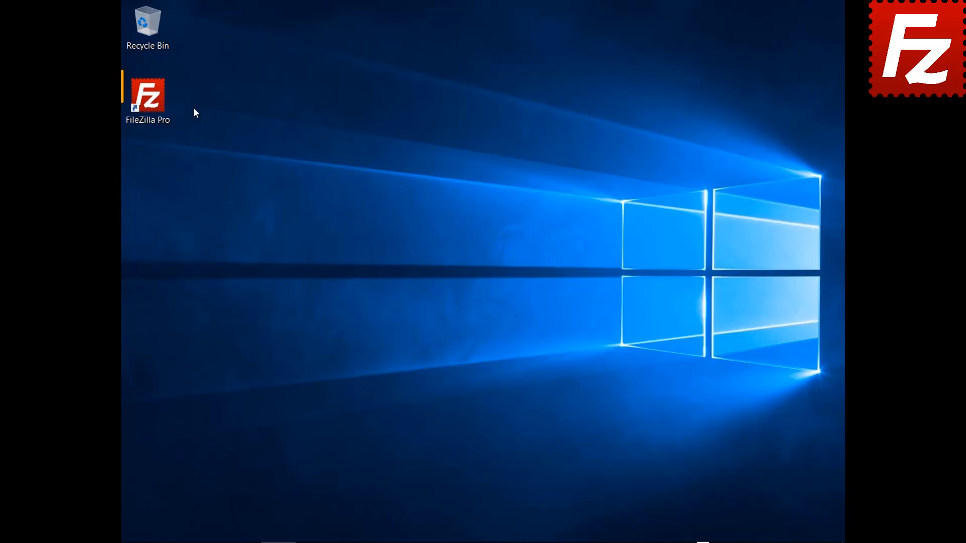
Step: Relaunch FileZilla Pro from its desktop icon
{"action": "double_click", "coordinate": [156, 107]}
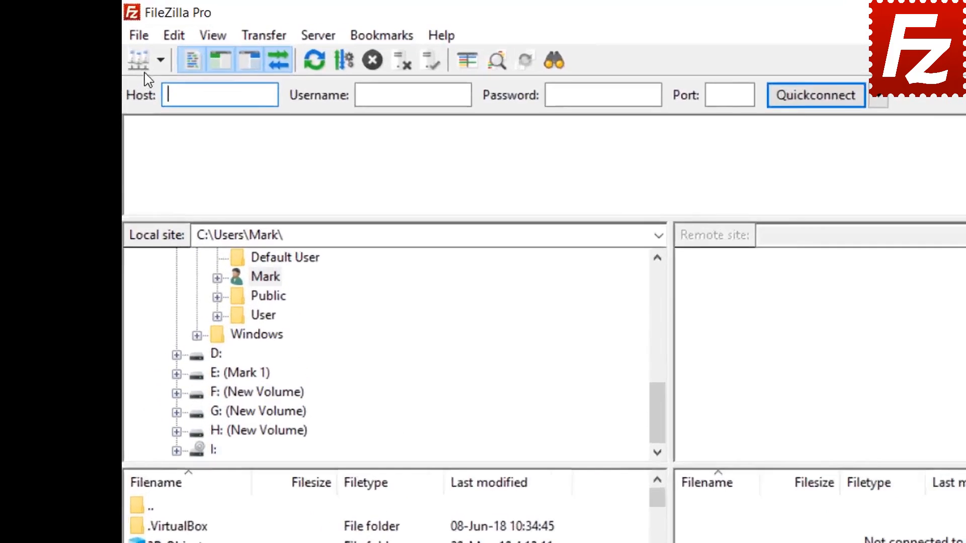
Step: Add a new Site Manager entry 'S3 Connection' using the Amazon S3 protocol
{"action": "left_click", "coordinate": [132, 24]}
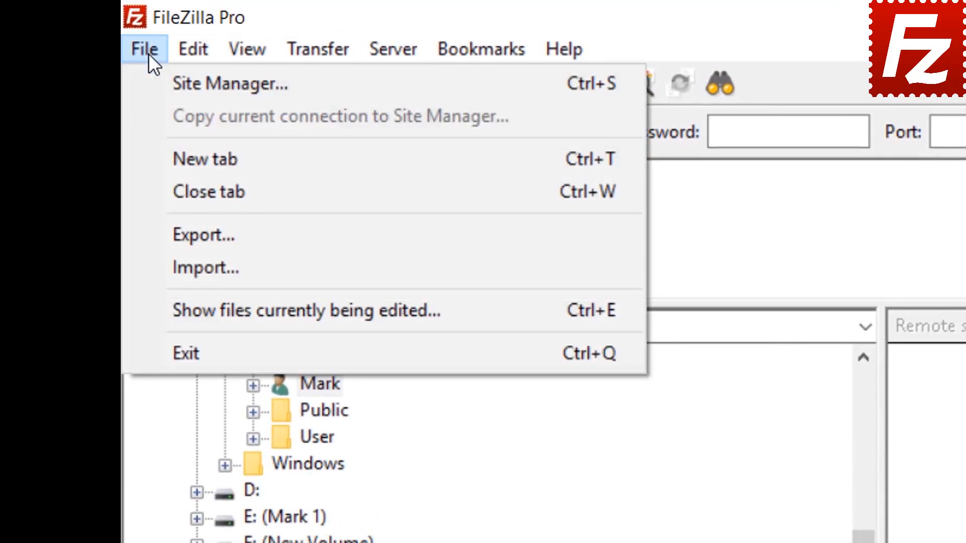
{"action": "left_click", "coordinate": [177, 83]}
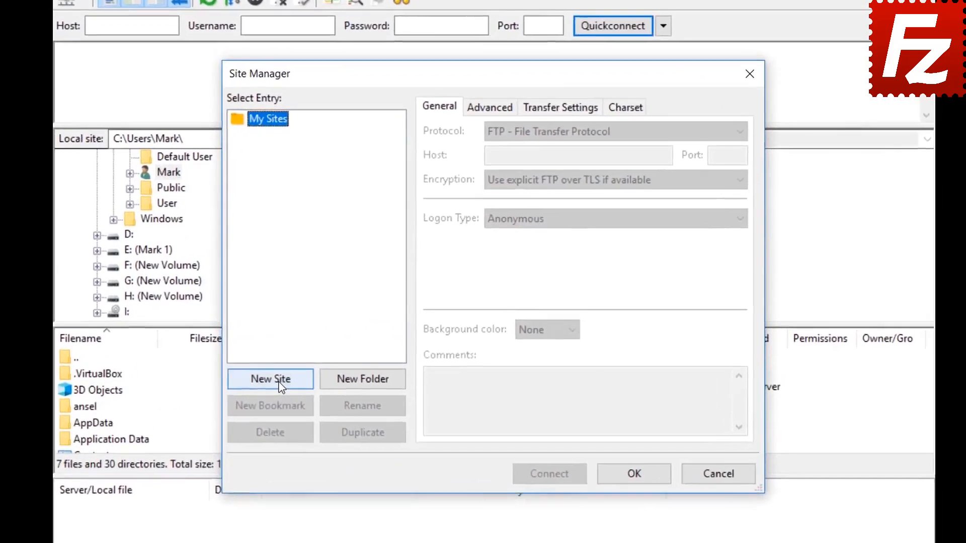
{"action": "left_click", "coordinate": [312, 354]}
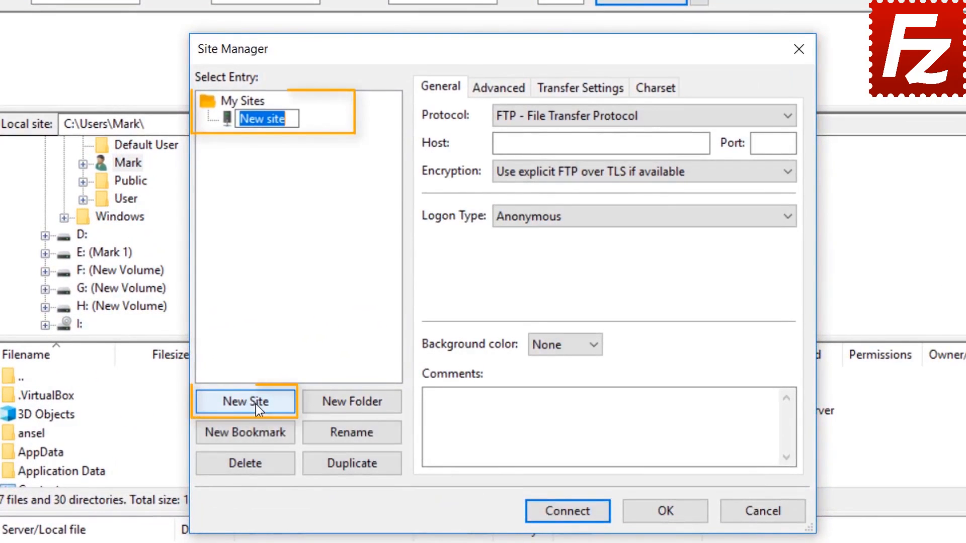
{"action": "type", "text": "S3 C"}
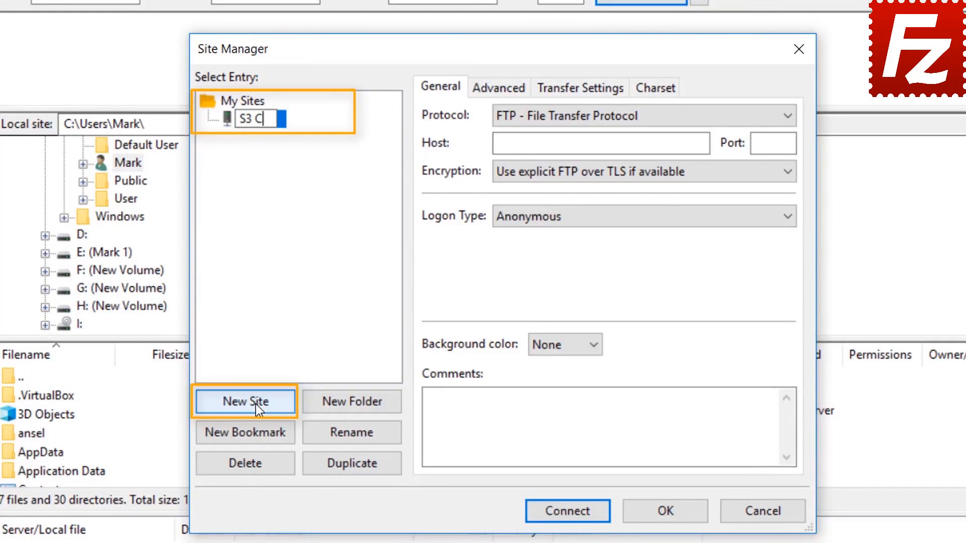
{"action": "type", "text": "onnection"}
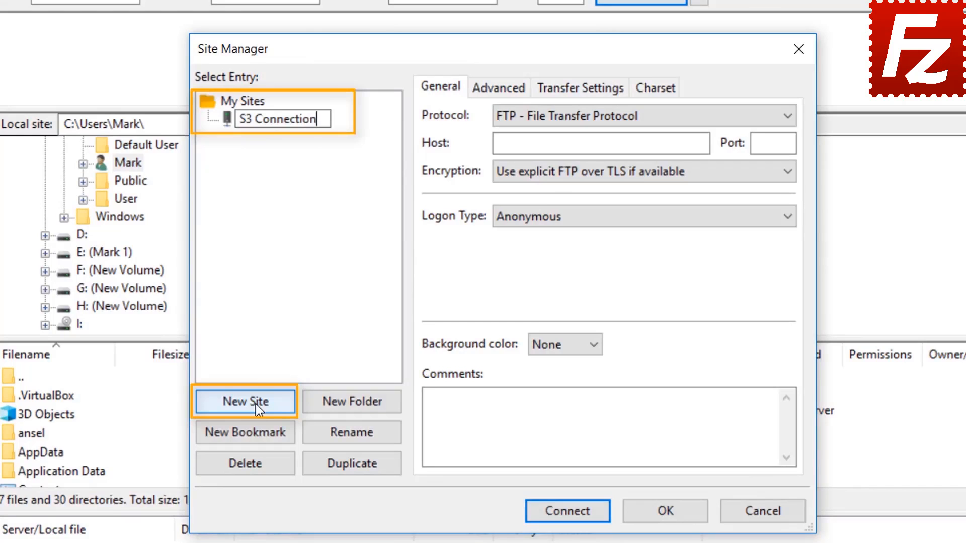
{"action": "left_click", "coordinate": [624, 116]}
{"action": "left_click", "coordinate": [624, 117]}
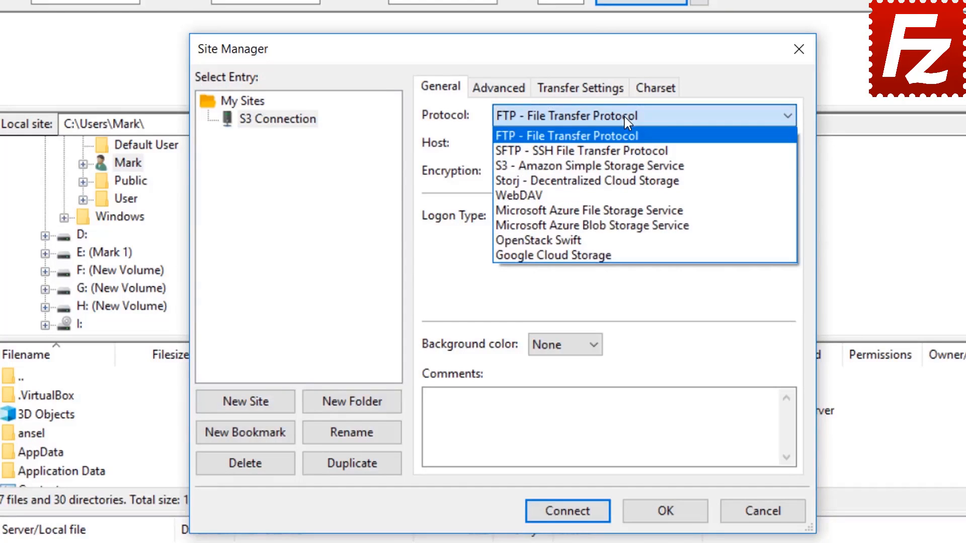
{"action": "left_click", "coordinate": [625, 165]}
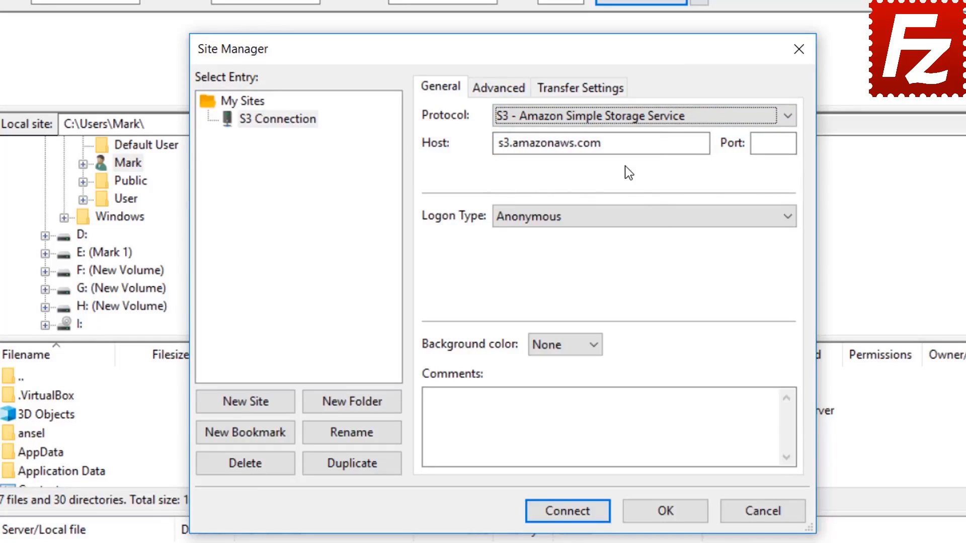
Step: Set logon type Normal, paste the access key ID and secret key, and connect
{"action": "left_click", "coordinate": [619, 219]}
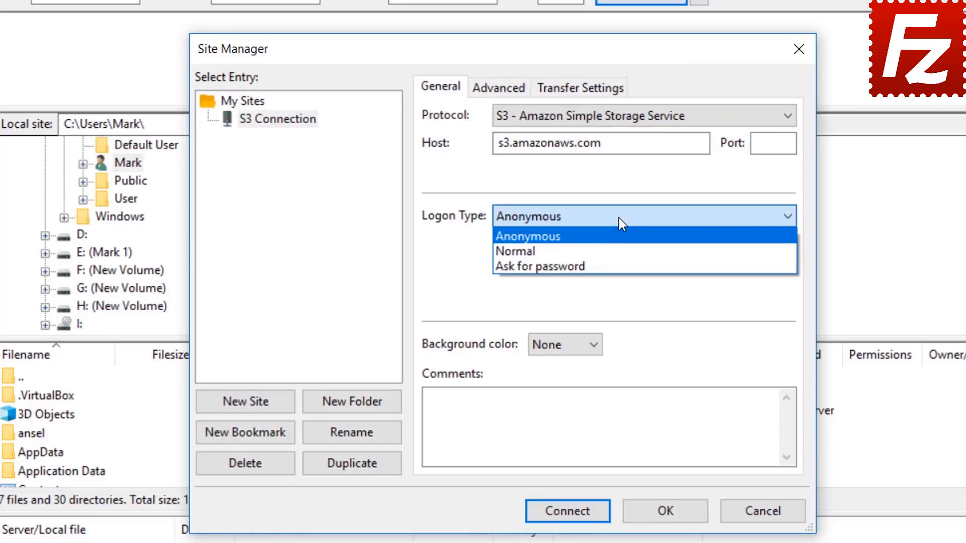
{"action": "left_click", "coordinate": [618, 249]}
{"action": "left_click", "coordinate": [619, 249]}
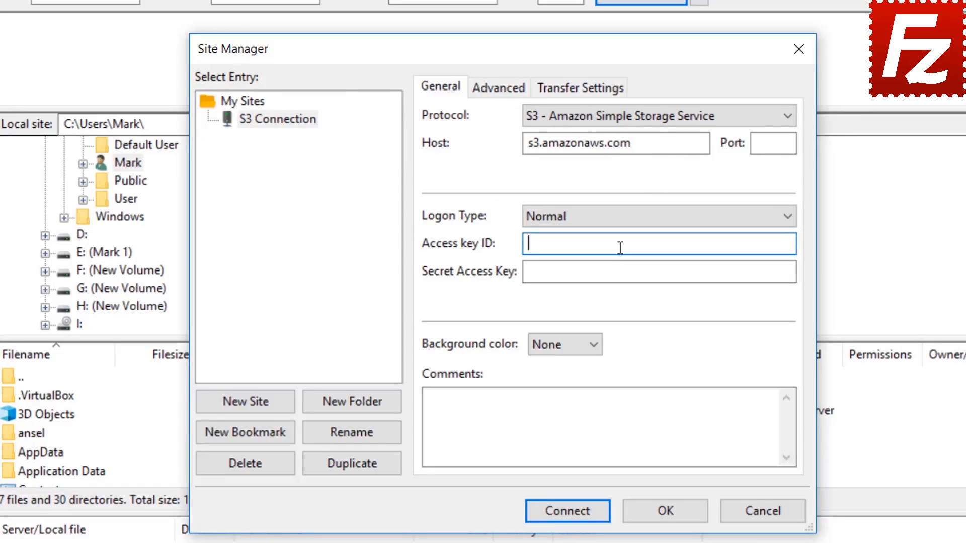
{"action": "key", "text": "ctrl+v"}
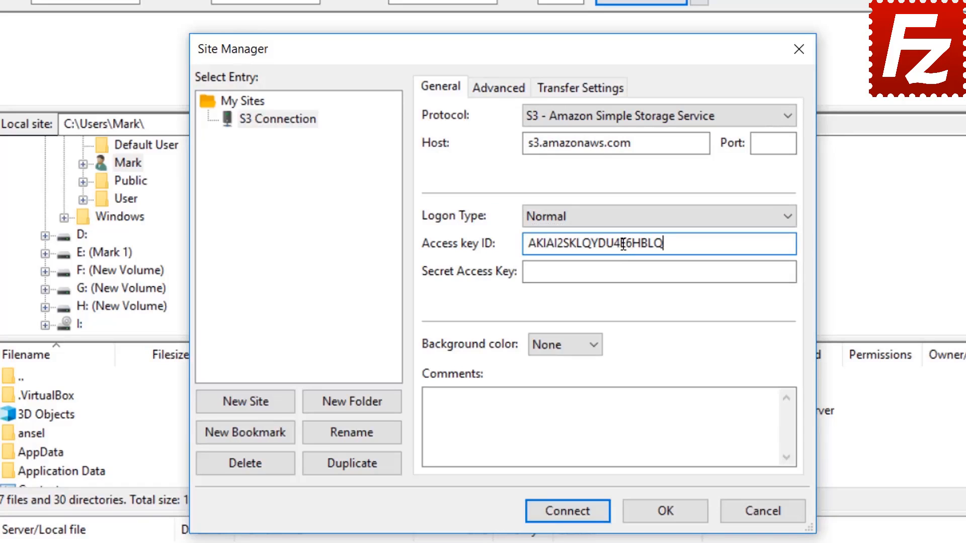
{"action": "left_click", "coordinate": [626, 271]}
{"action": "key", "text": "ctrl+v"}
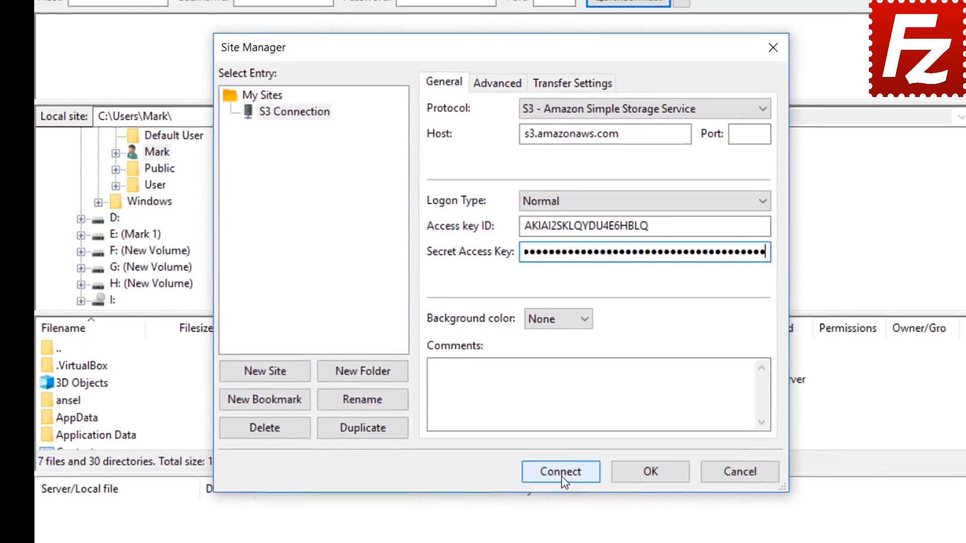
{"action": "left_click", "coordinate": [561, 475]}
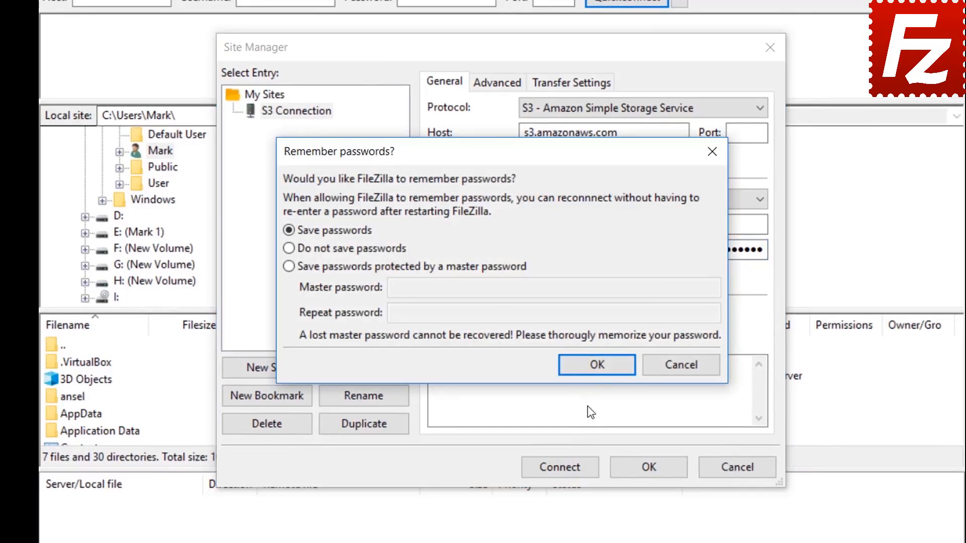
Step: Allow FileZilla to save the S3 passwords, then relaunch it from the desktop icon
{"action": "left_click", "coordinate": [598, 366]}
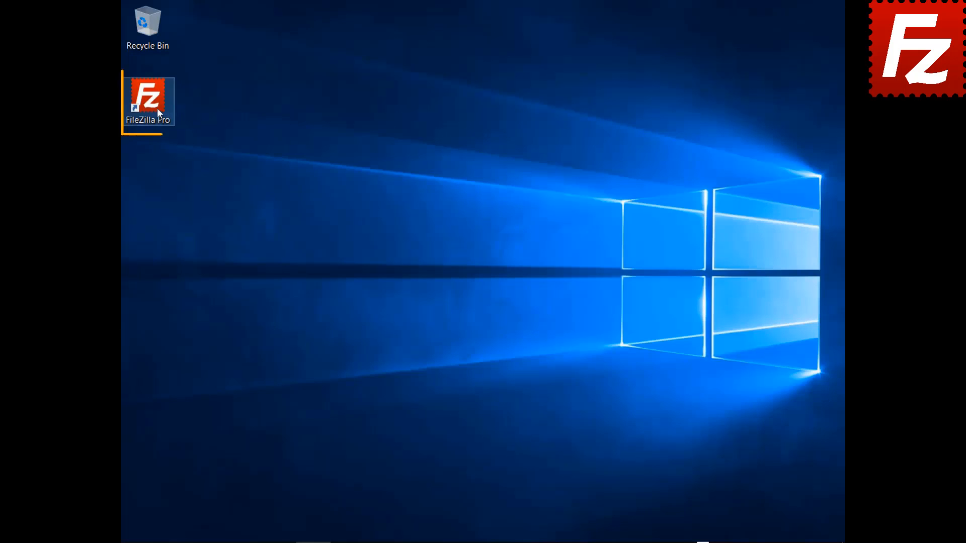
{"action": "double_click", "coordinate": [156, 107]}
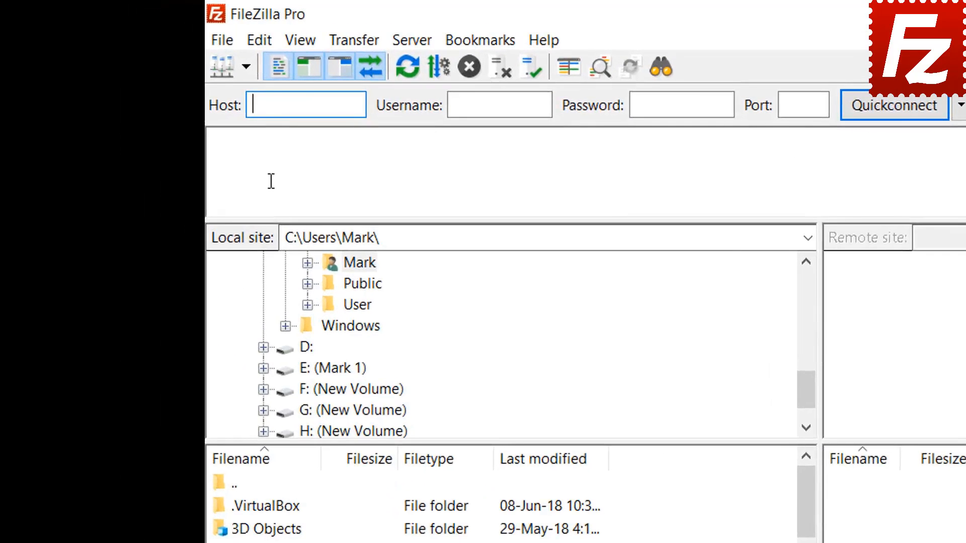
Step: Create a new Site Manager entry named 'Azure File Connection'
{"action": "left_click", "coordinate": [225, 44]}
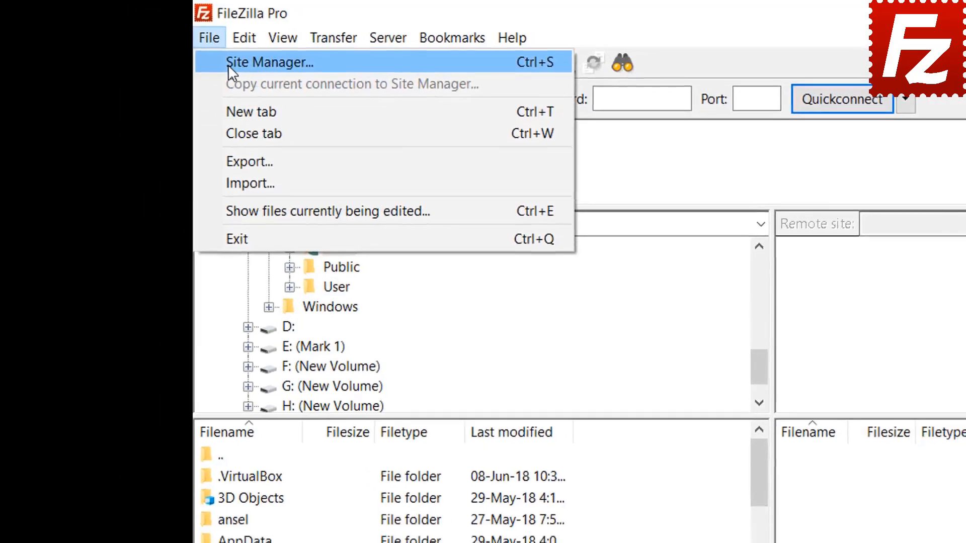
{"action": "left_click", "coordinate": [239, 66]}
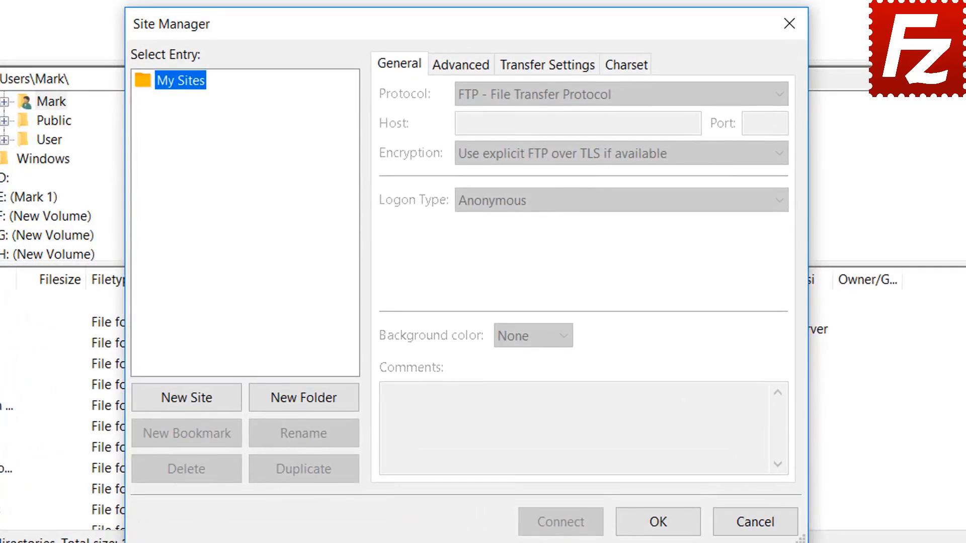
{"action": "left_click", "coordinate": [187, 397]}
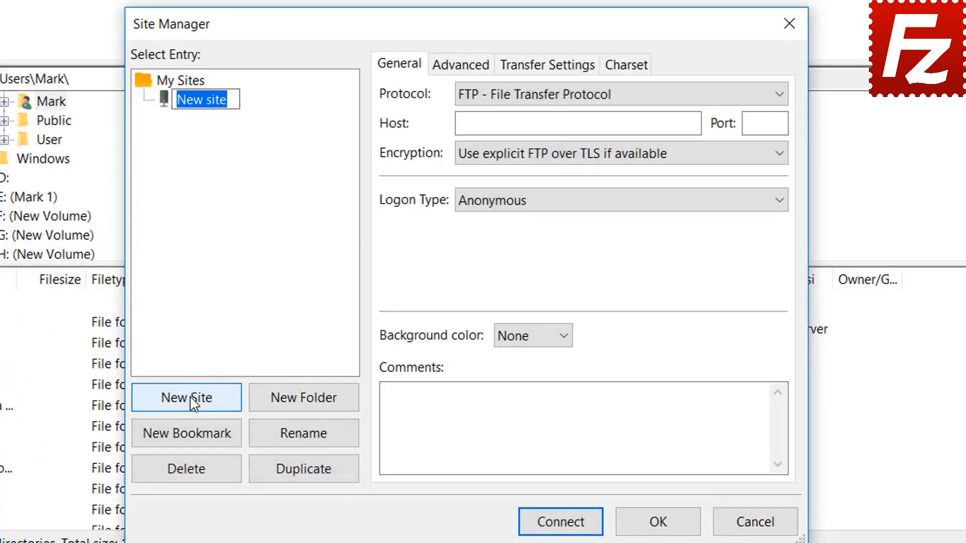
{"action": "type", "text": "Azure"}
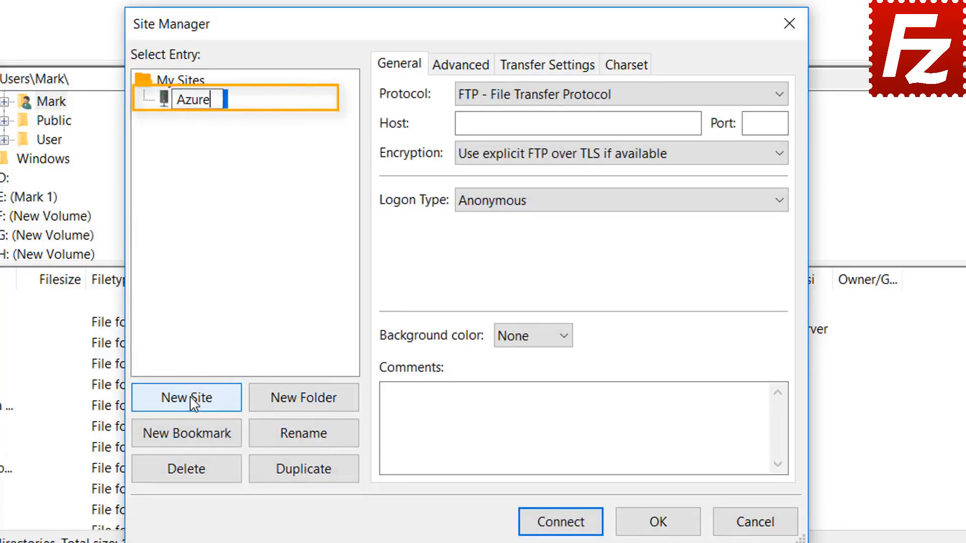
{"action": "type", "text": " File "}
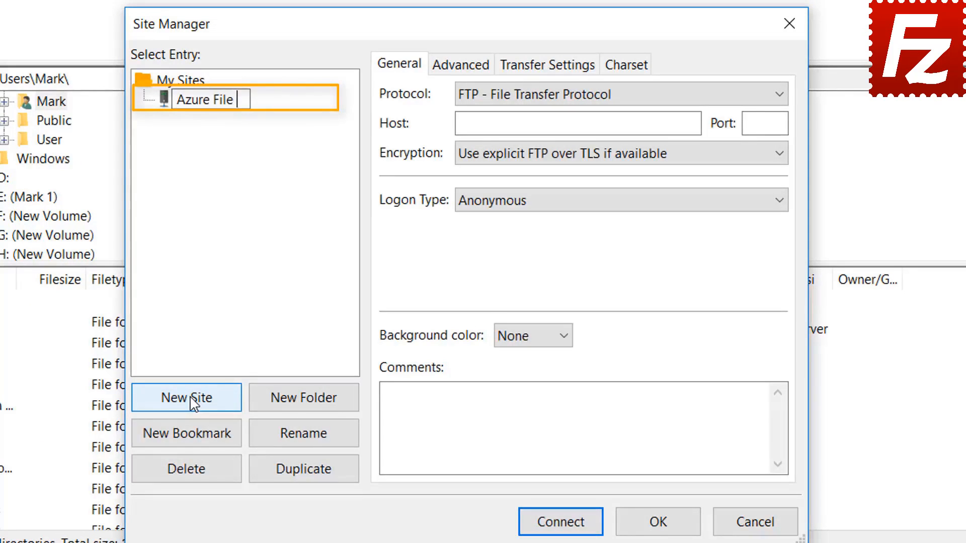
{"action": "type", "text": "Connection"}
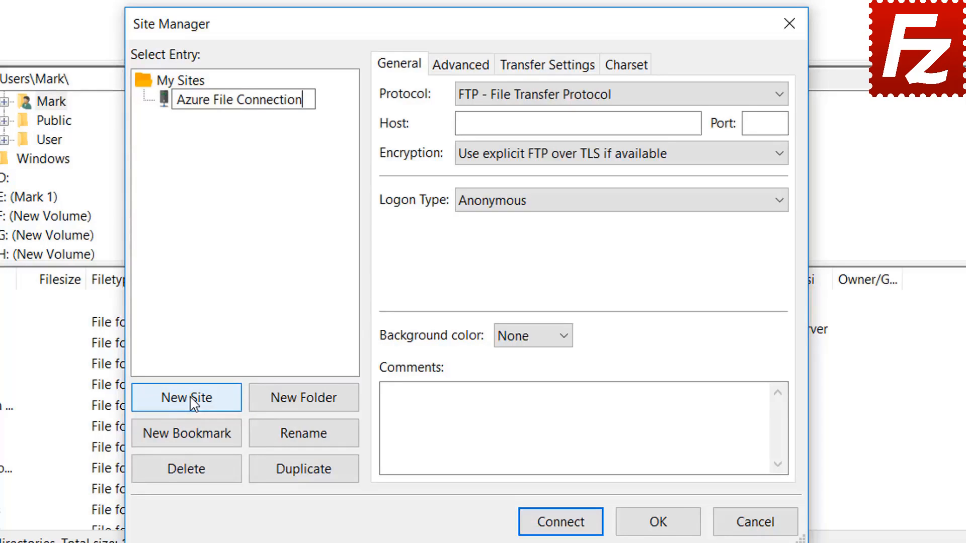
{"action": "key", "text": "Return"}
Step: Set protocol to Microsoft Azure File Storage Service, enter the storage account and access key, and connect
{"action": "left_click", "coordinate": [618, 97]}
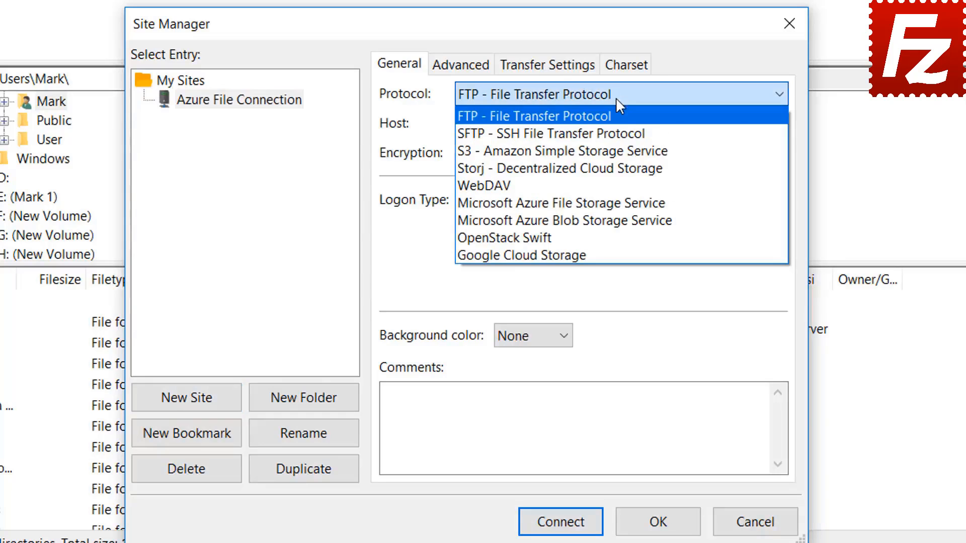
{"action": "left_click", "coordinate": [614, 200]}
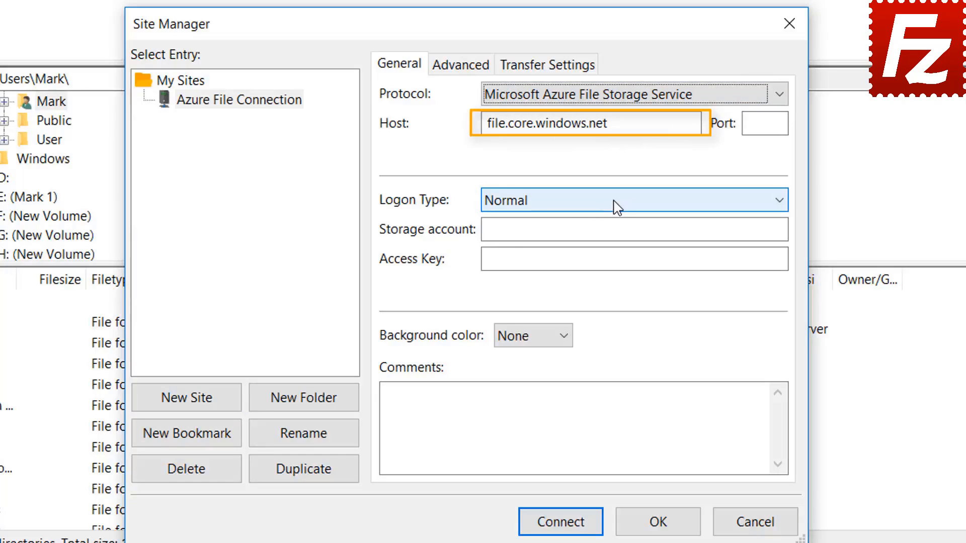
{"action": "left_click", "coordinate": [591, 103]}
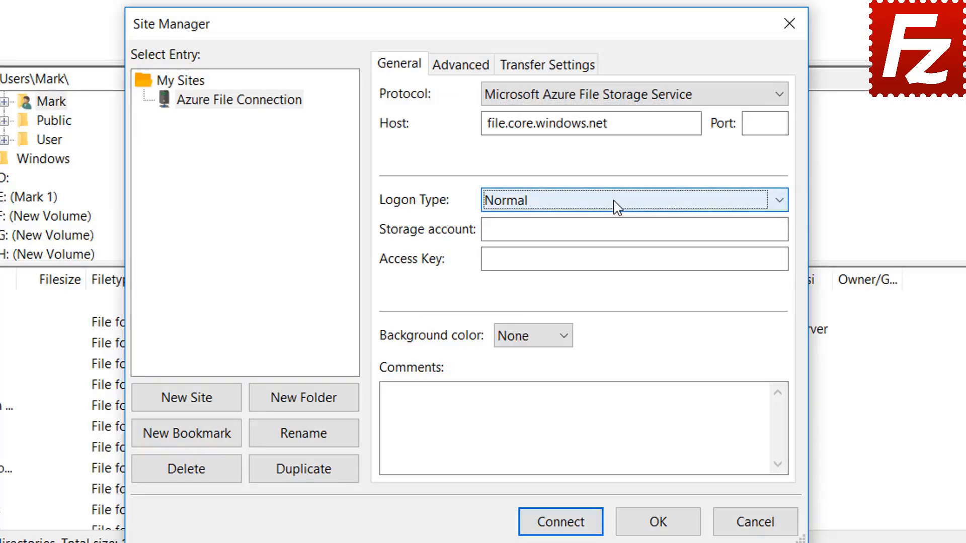
{"action": "left_click", "coordinate": [602, 229]}
{"action": "left_click", "coordinate": [529, 260]}
{"action": "key", "text": "ctrl+v"}
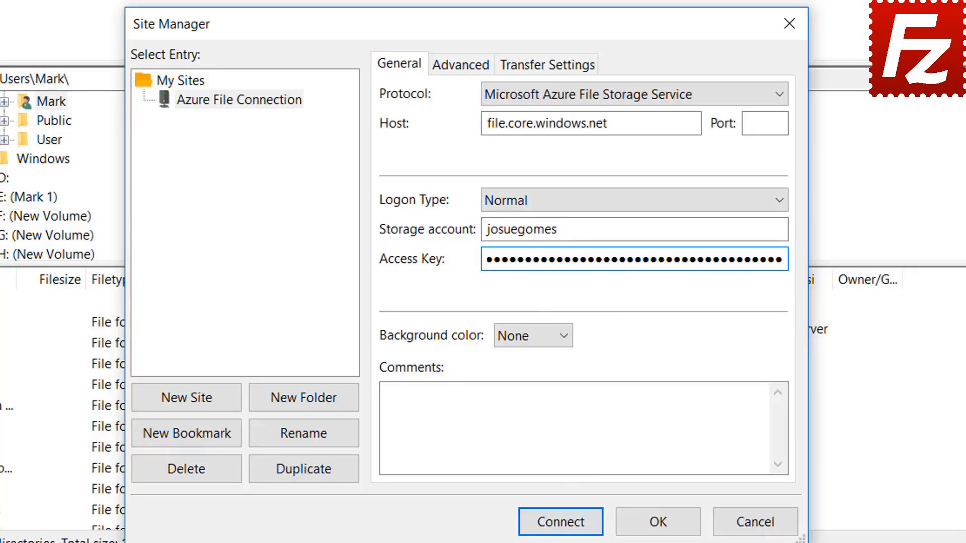
{"action": "left_click", "coordinate": [561, 523]}
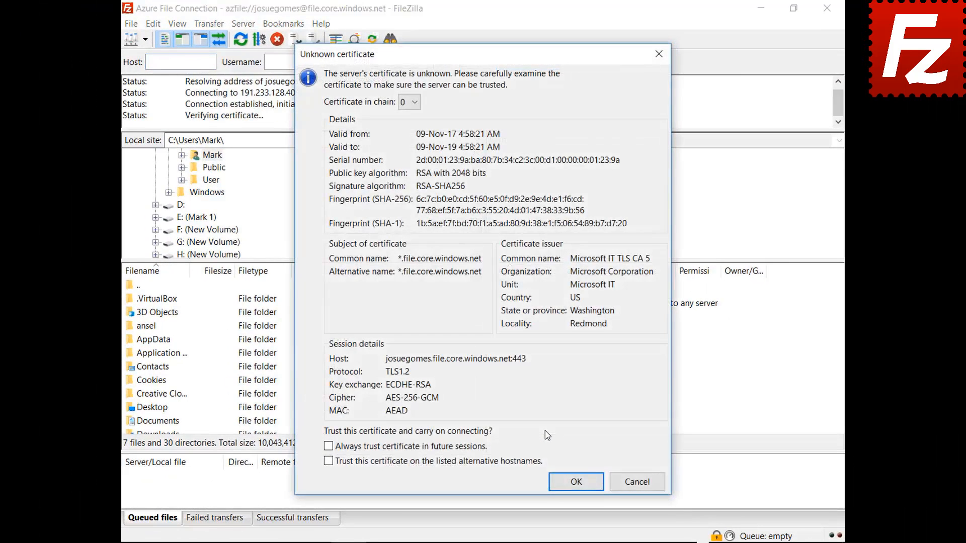
Step: Always trust the Azure server's certificate to finish connecting, then relaunch FileZilla Pro
{"action": "left_click", "coordinate": [472, 449]}
{"action": "left_click", "coordinate": [566, 489]}
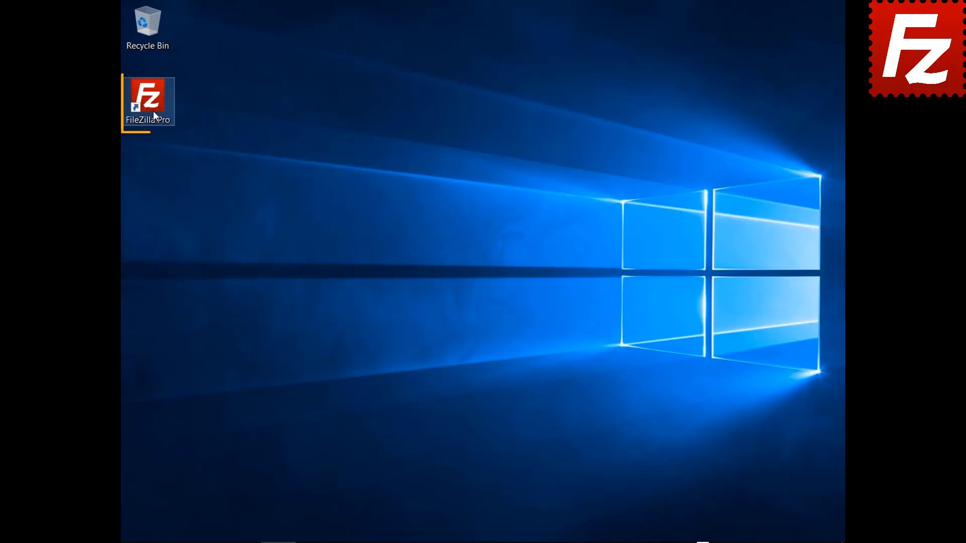
{"action": "double_click", "coordinate": [152, 111]}
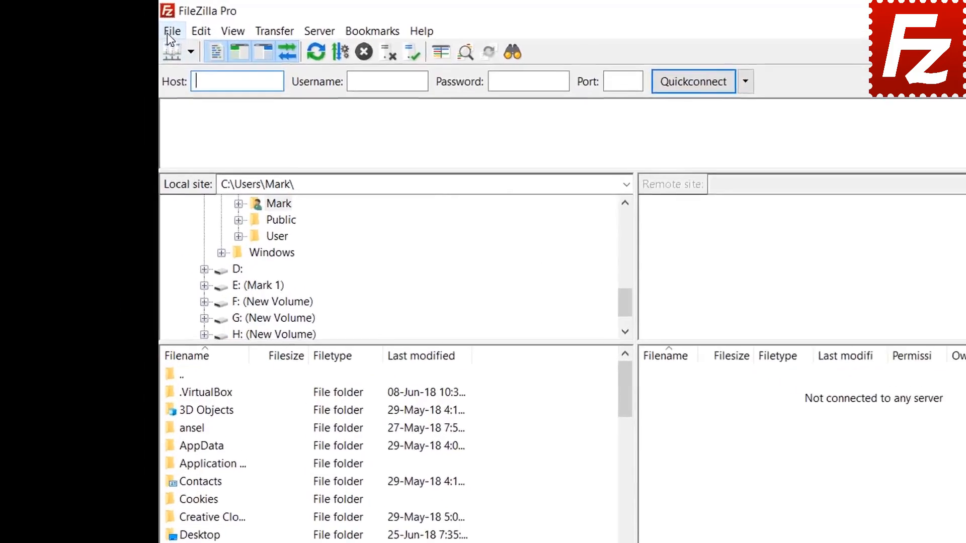
Step: Create a new Site Manager entry named 'Google Cloud Connection'
{"action": "left_click", "coordinate": [130, 24]}
{"action": "left_click", "coordinate": [141, 39]}
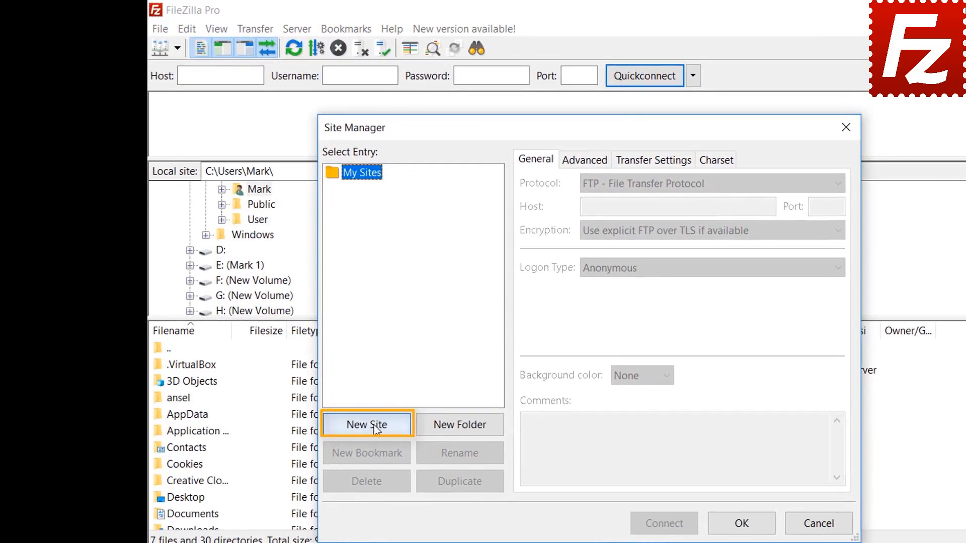
{"action": "left_click", "coordinate": [375, 429]}
{"action": "type", "text": "Google C"}
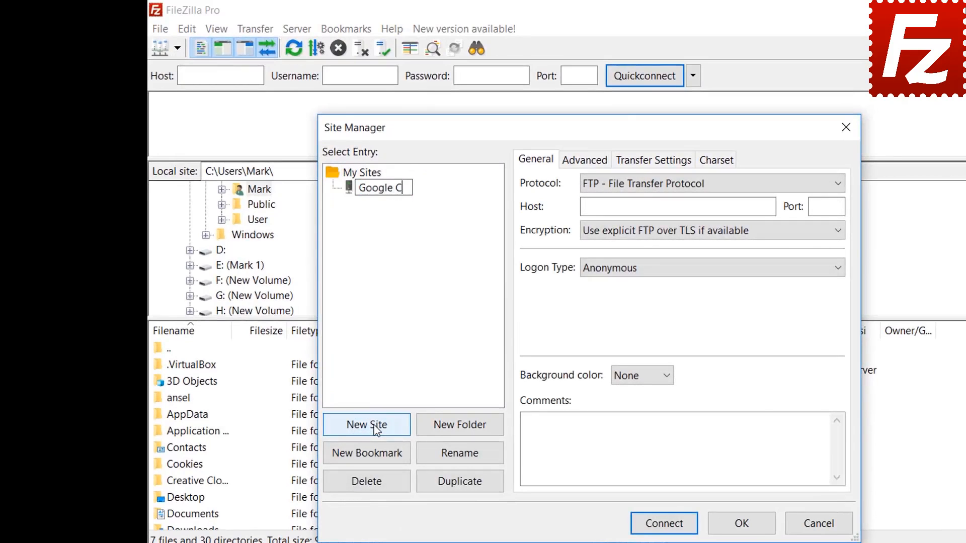
{"action": "type", "text": "loud Connection"}
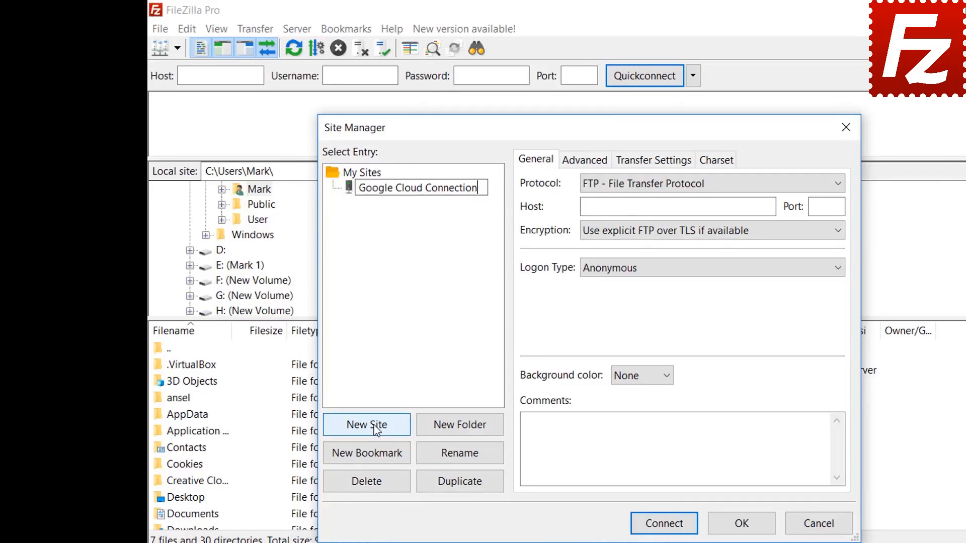
{"action": "key", "text": "Tab"}
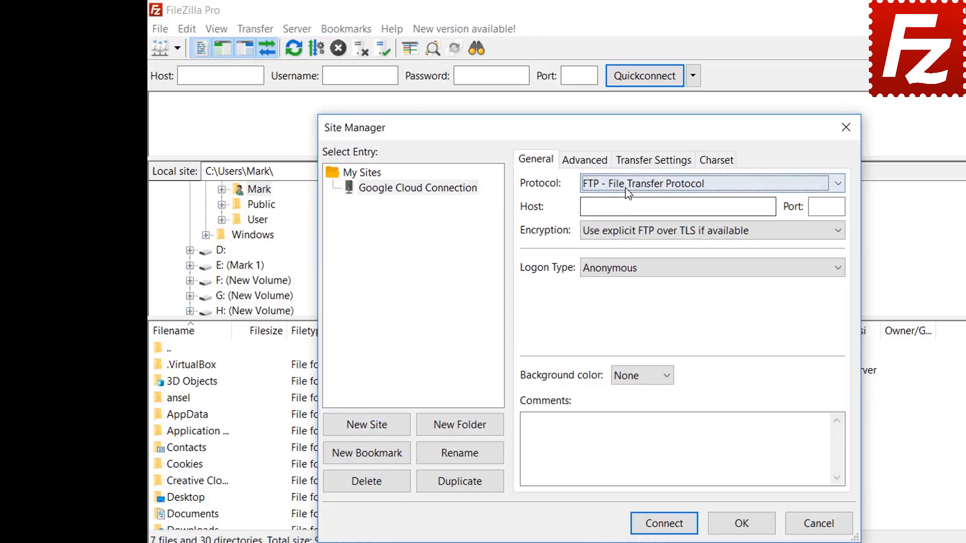
Step: Set protocol to Google Cloud Storage with project ID filezilla-pro and the account e-mail
{"action": "left_click", "coordinate": [624, 186]}
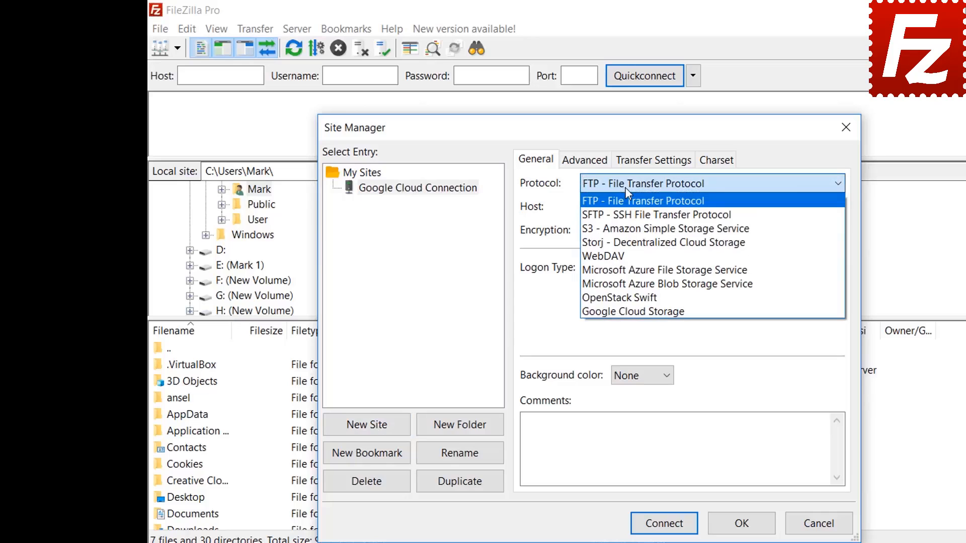
{"action": "left_click", "coordinate": [619, 311]}
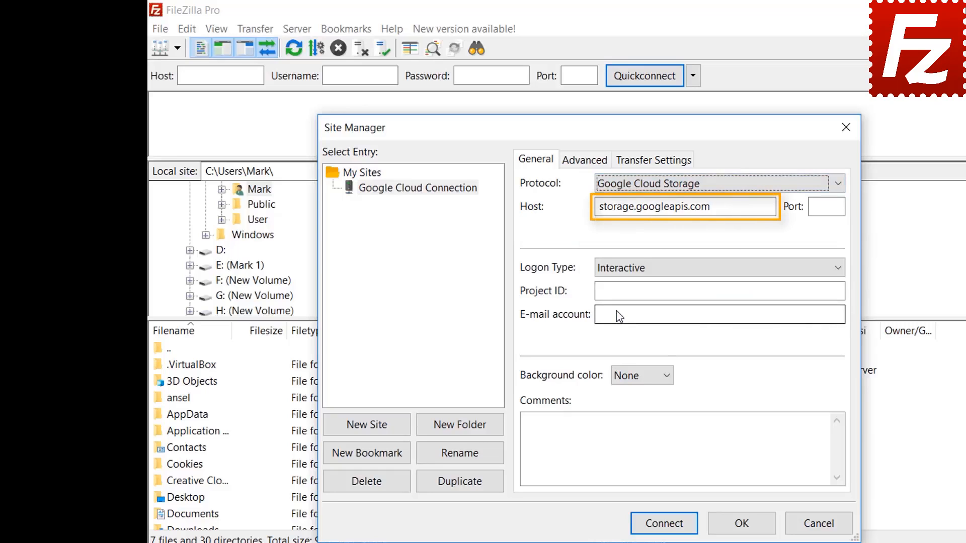
{"action": "type", "text": "filezi"}
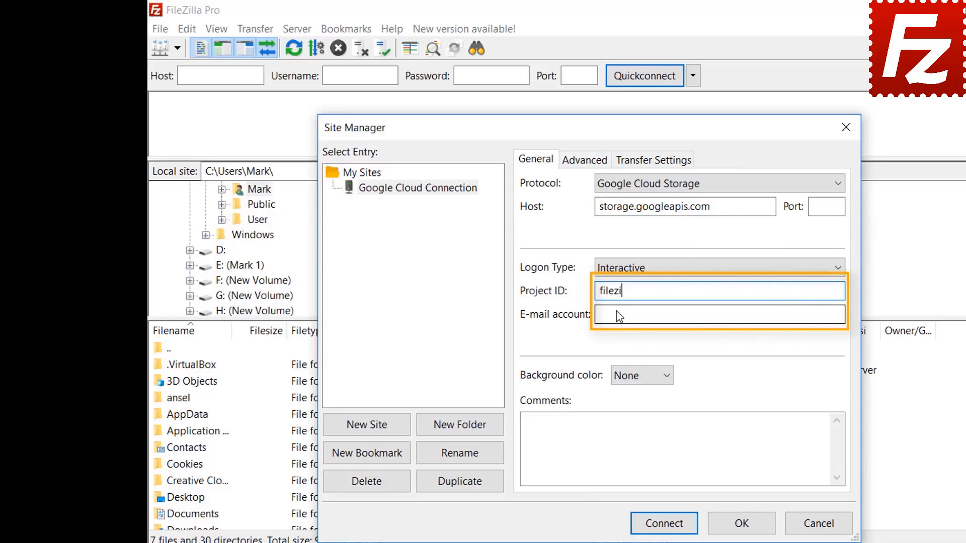
{"action": "type", "text": "lla-pro"}
{"action": "left_click", "coordinate": [616, 315]}
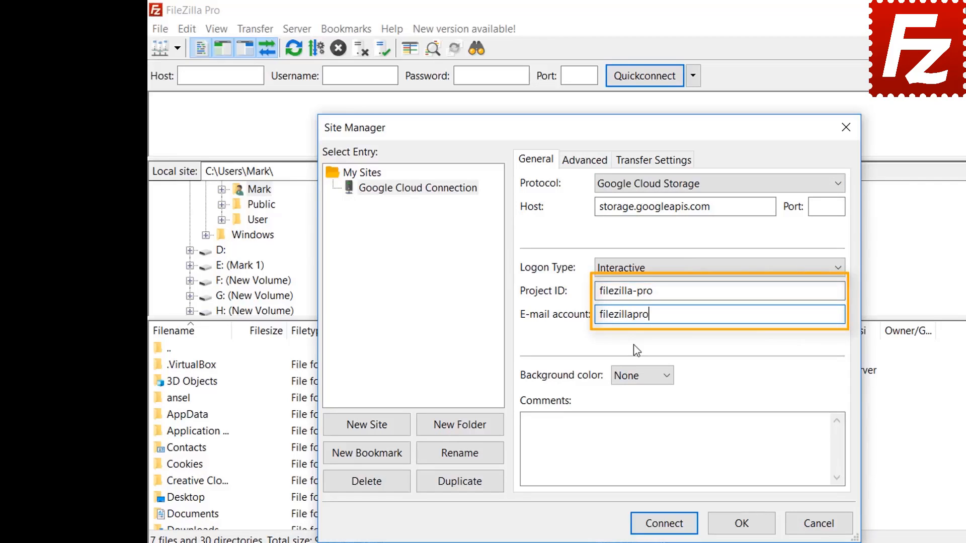
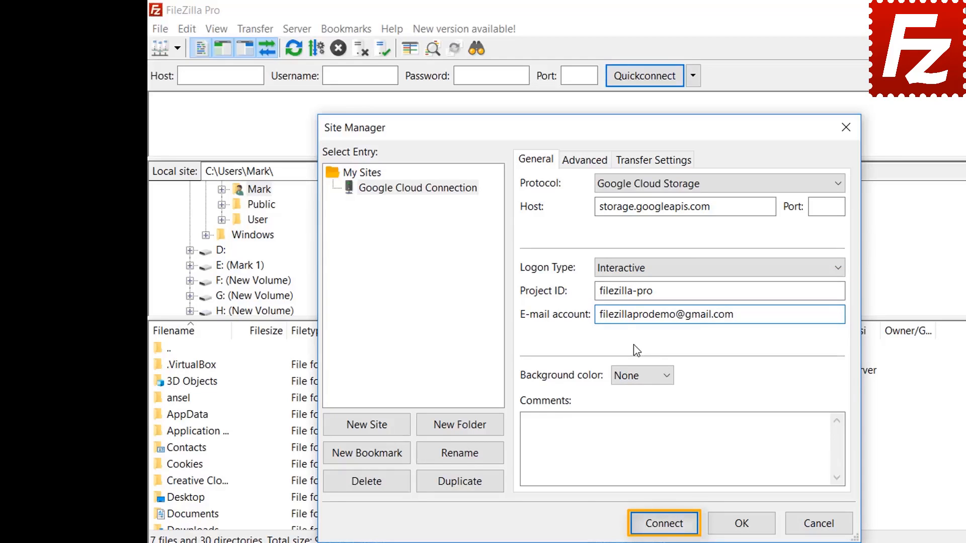
Step: Connect and sign in to Google with the account e-mail and password
{"action": "left_click", "coordinate": [669, 525]}
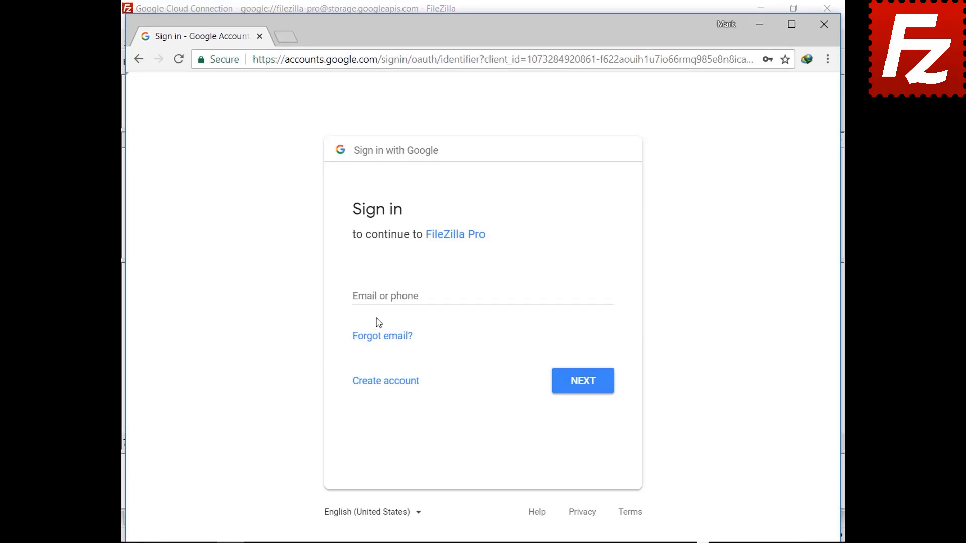
{"action": "left_click", "coordinate": [380, 296]}
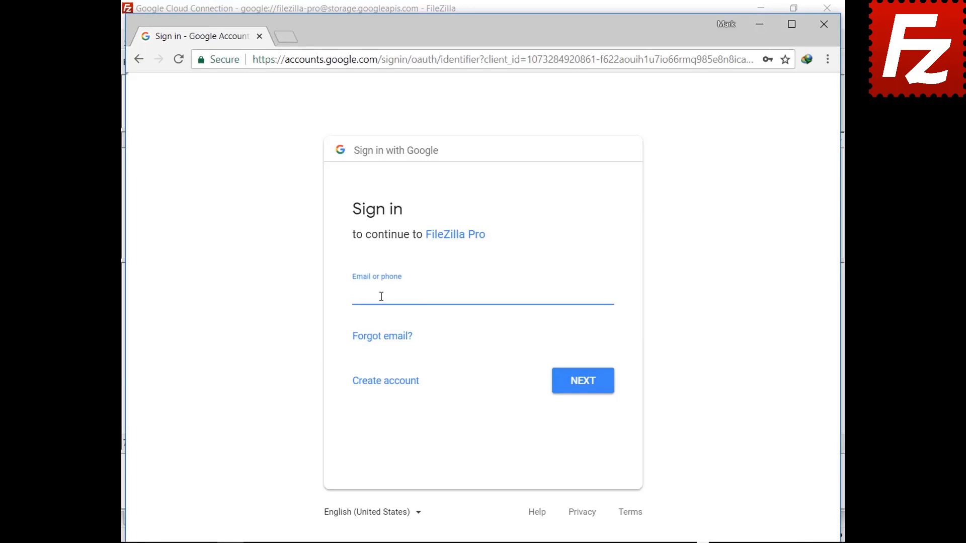
{"action": "left_click", "coordinate": [582, 386]}
{"action": "key", "text": "ctrl+v"}
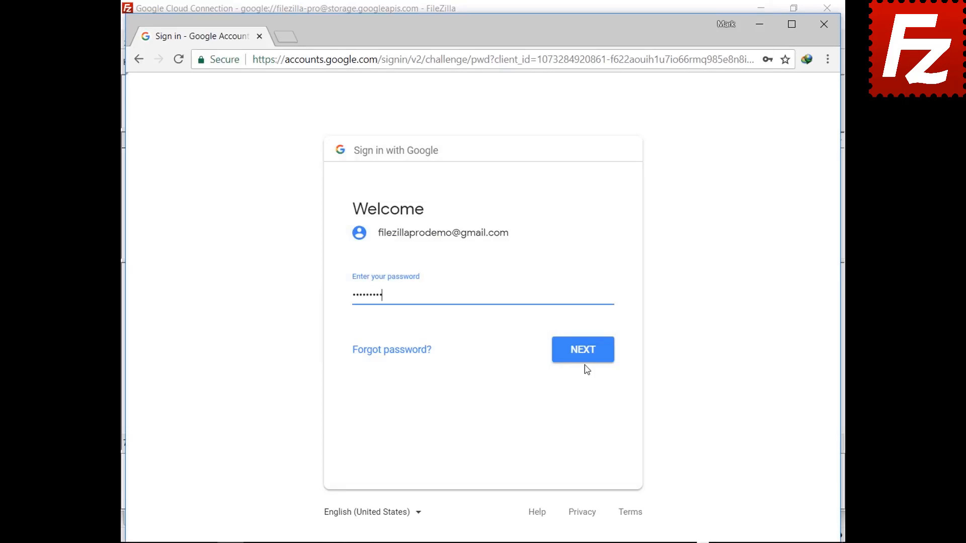
{"action": "left_click", "coordinate": [585, 360]}
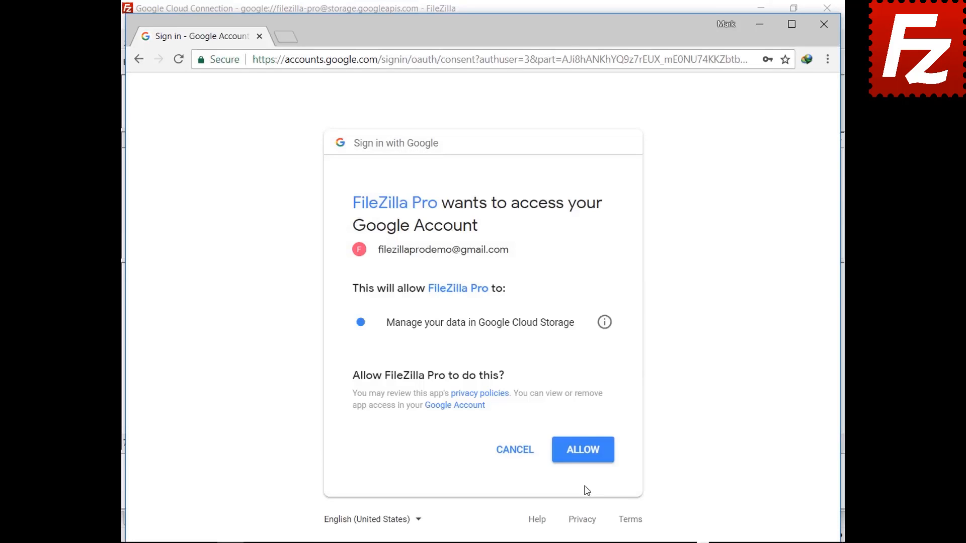
Step: Allow FileZilla Pro access to Cloud Storage and trust both server certificates
{"action": "left_click", "coordinate": [584, 458]}
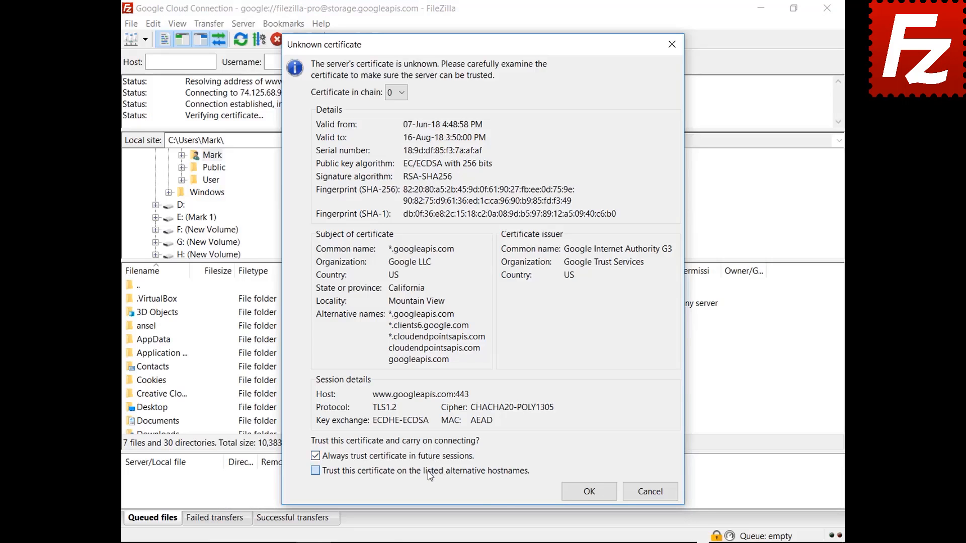
{"action": "left_click", "coordinate": [570, 497]}
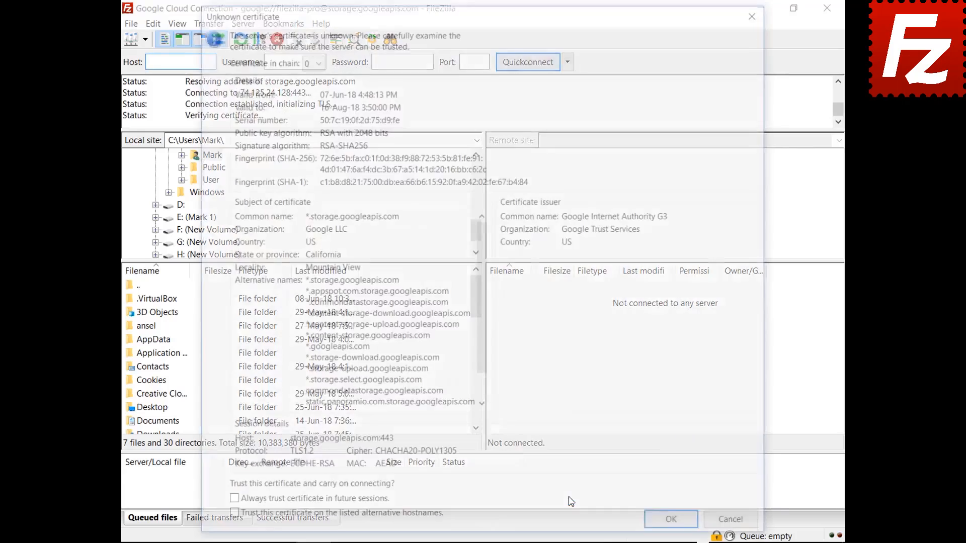
{"action": "left_click", "coordinate": [661, 528]}
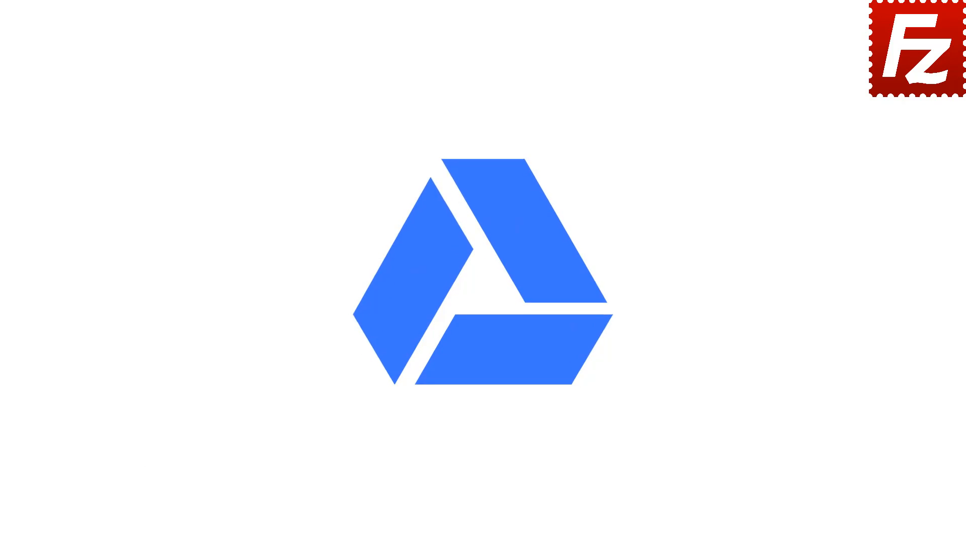
Step: Relaunch FileZilla Pro and create a new site named 'Google Drive'
{"action": "double_click", "coordinate": [153, 104]}
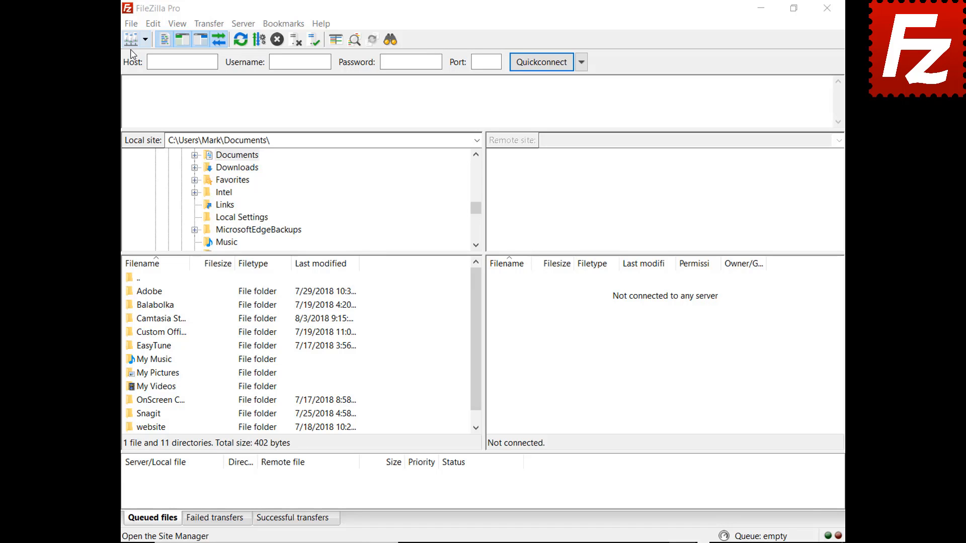
{"action": "left_click", "coordinate": [131, 23]}
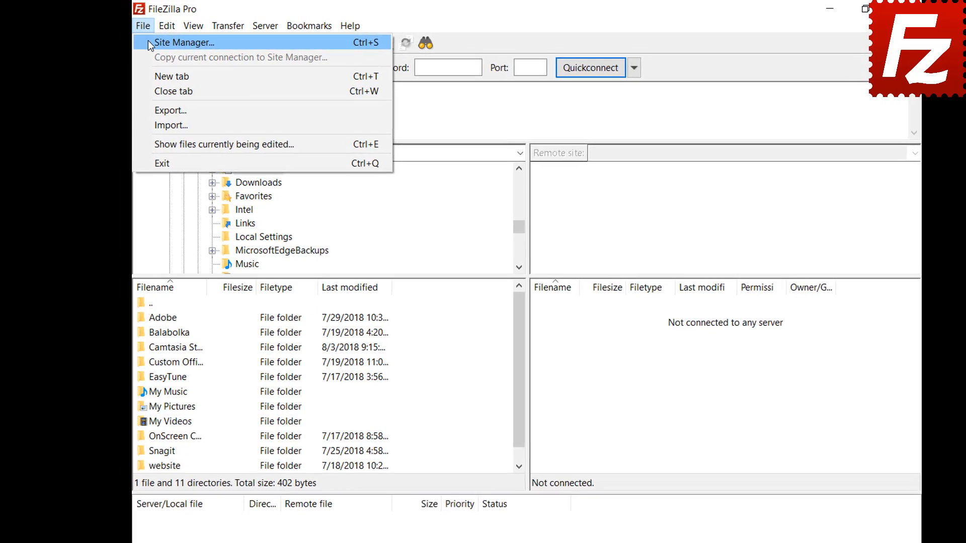
{"action": "left_click", "coordinate": [166, 42]}
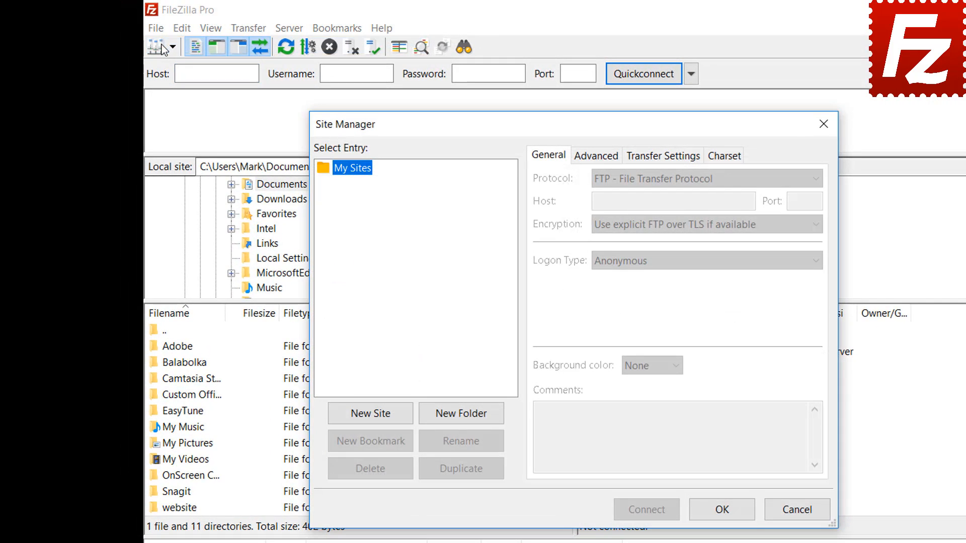
{"action": "left_click", "coordinate": [371, 415]}
{"action": "type", "text": "G"}
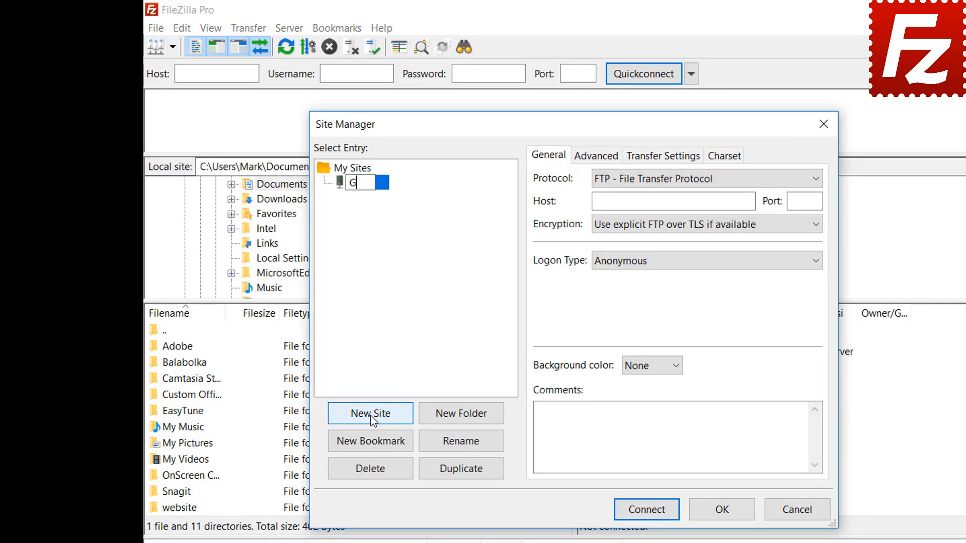
{"action": "type", "text": "oogle Drive"}
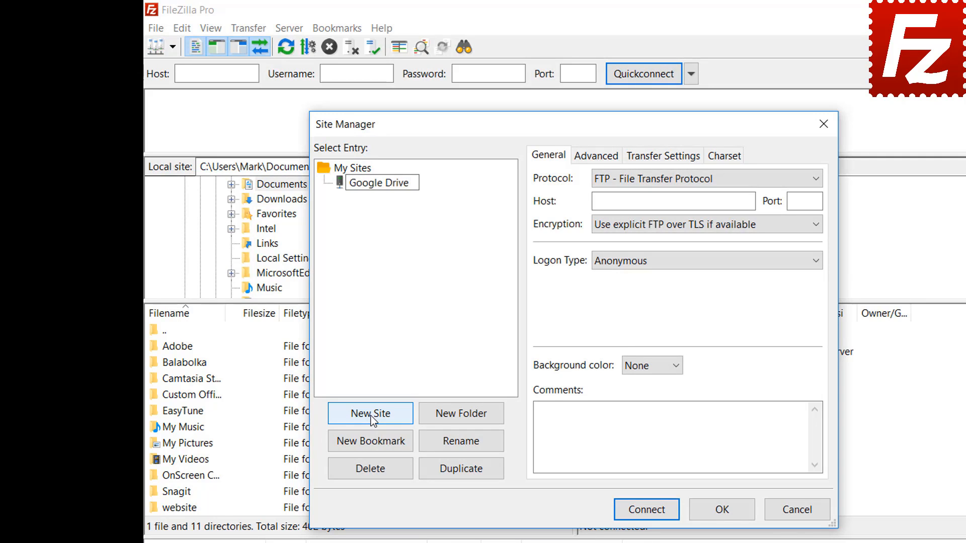
Step: Set protocol to Google Drive, enter the user e-mail, and connect
{"action": "left_click", "coordinate": [666, 185]}
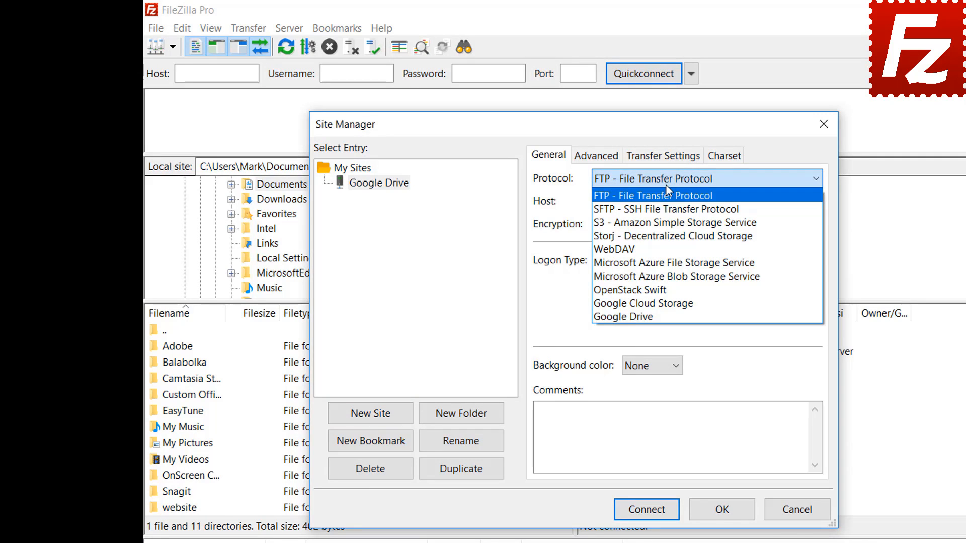
{"action": "left_click", "coordinate": [662, 315]}
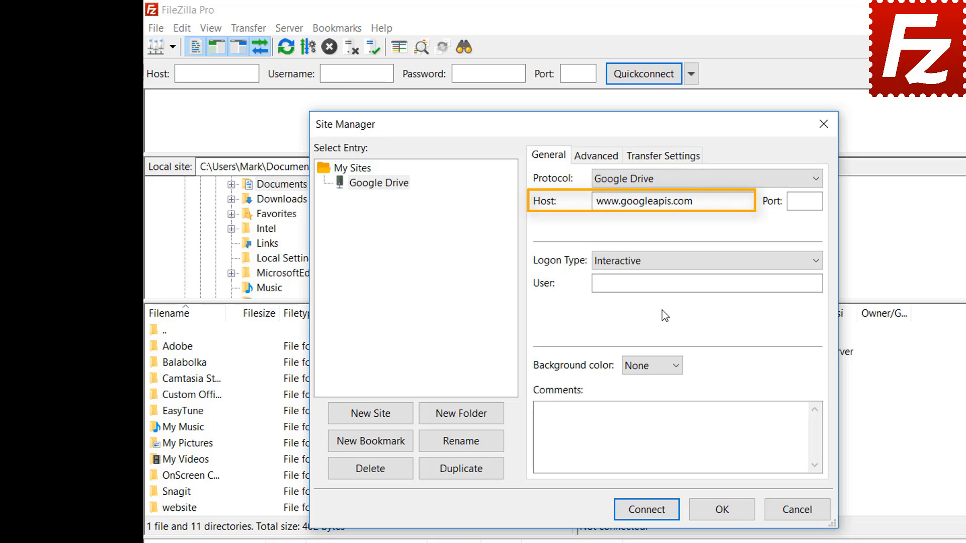
{"action": "left_click", "coordinate": [727, 282]}
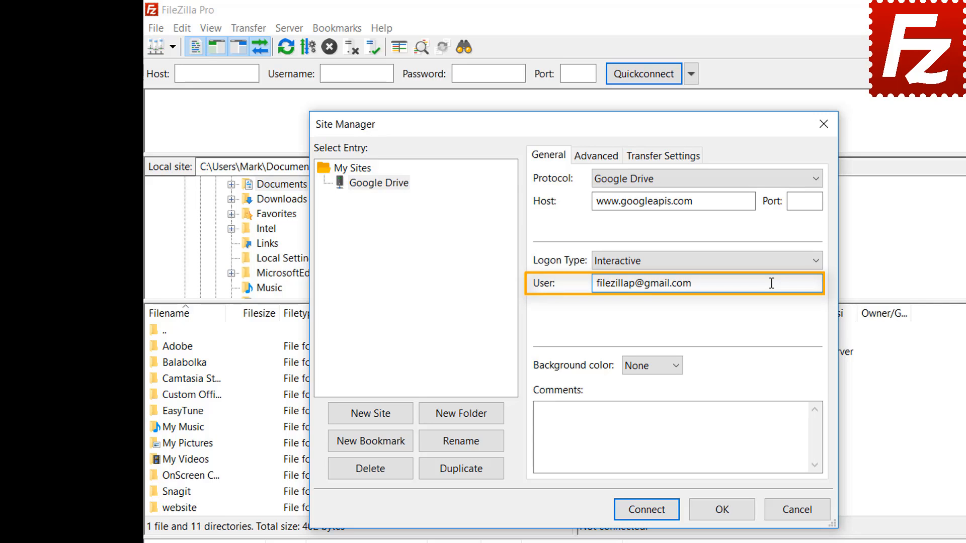
{"action": "left_click", "coordinate": [649, 511]}
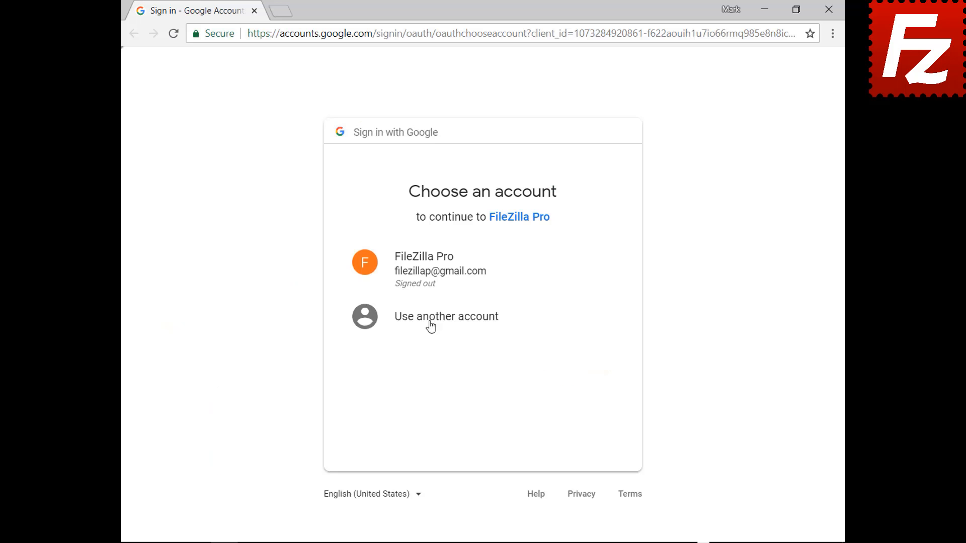
Step: Pick the FileZilla Pro Google account, enter its password, allow Drive access, and close the browser
{"action": "left_click", "coordinate": [426, 280]}
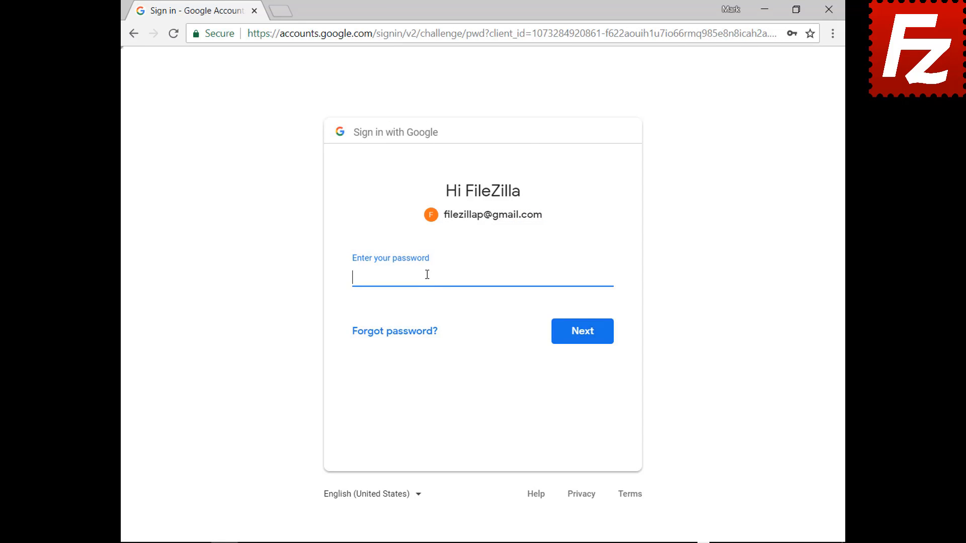
{"action": "key", "text": "ctrl+v"}
{"action": "left_click", "coordinate": [584, 340]}
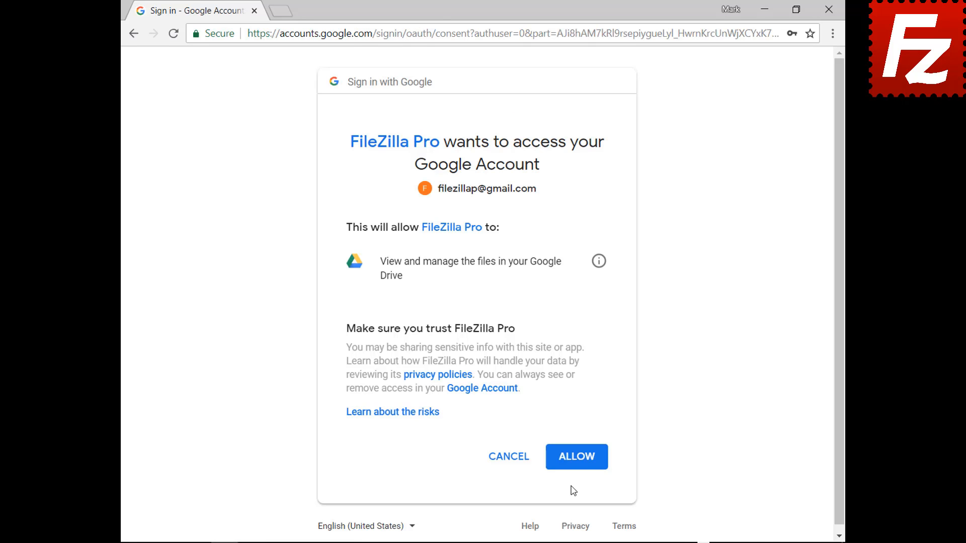
{"action": "left_click", "coordinate": [578, 458]}
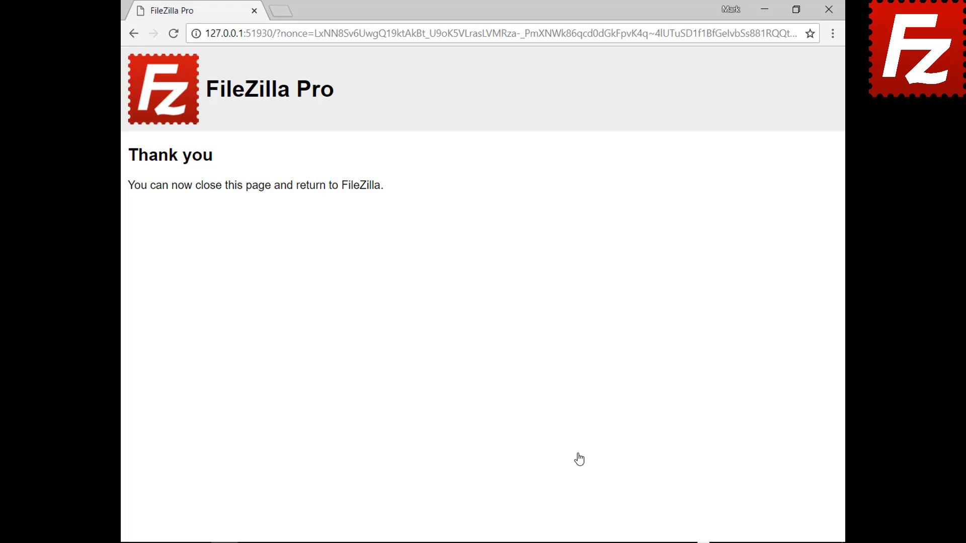
{"action": "left_click", "coordinate": [829, 11]}
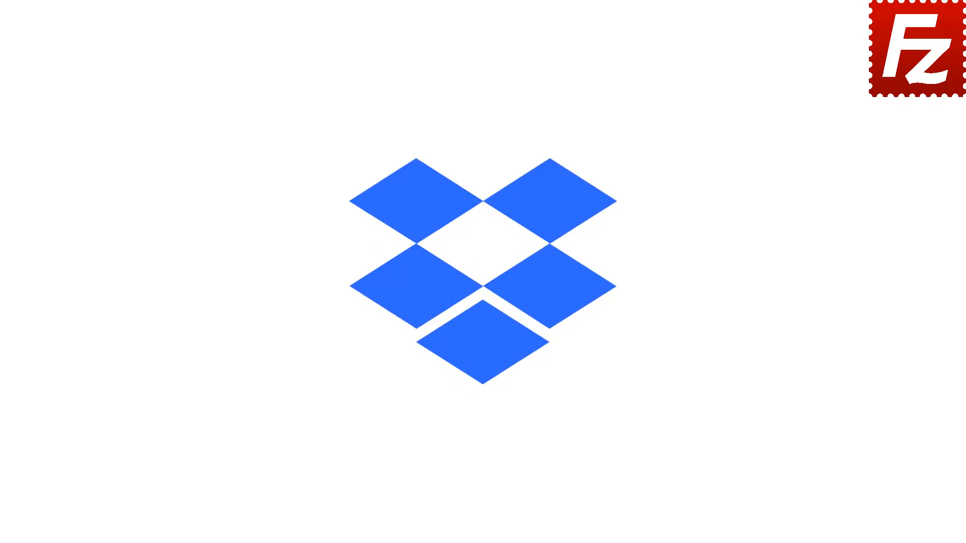
Step: Relaunch FileZilla Pro and add a new site named 'Dropbox' under My Sites
{"action": "double_click", "coordinate": [153, 104]}
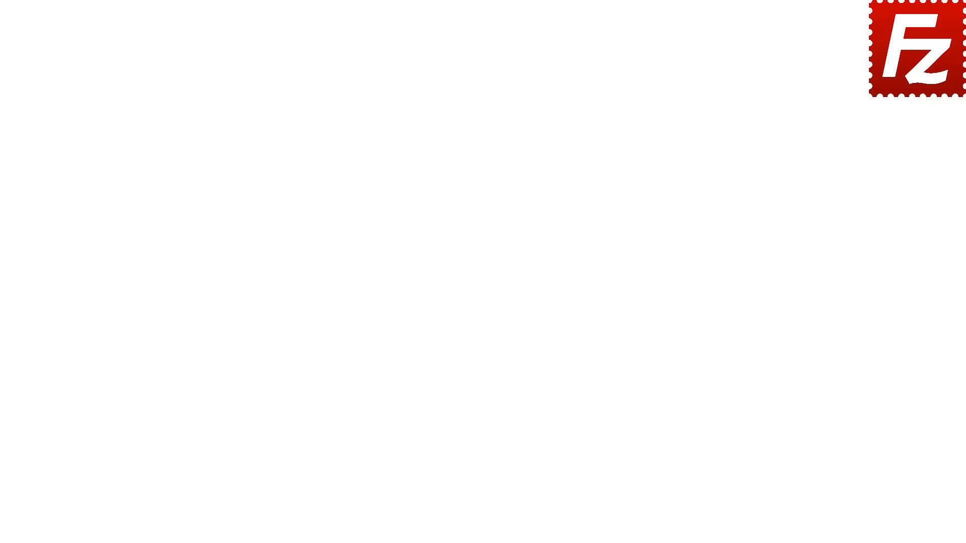
{"action": "left_click", "coordinate": [143, 25]}
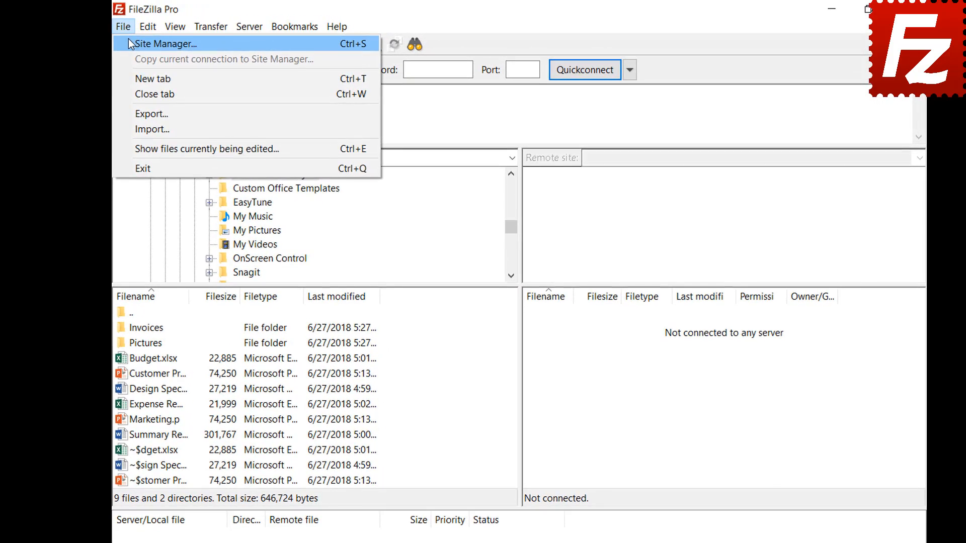
{"action": "left_click", "coordinate": [134, 42]}
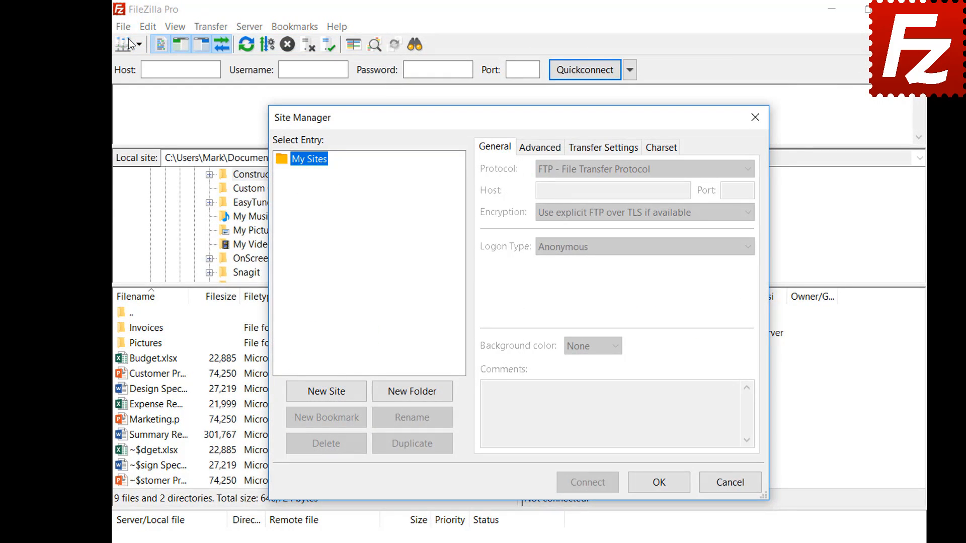
{"action": "left_click", "coordinate": [327, 393]}
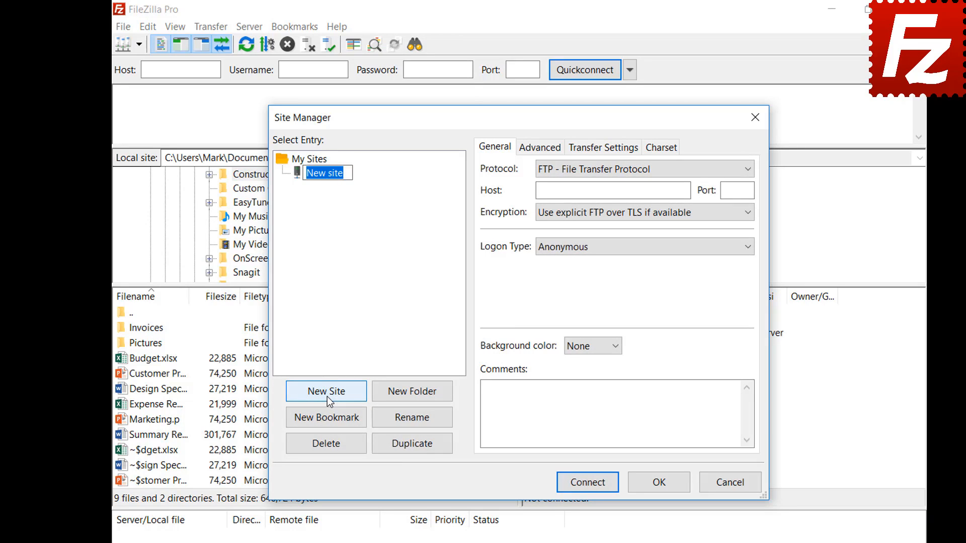
{"action": "type", "text": "Dropbox"}
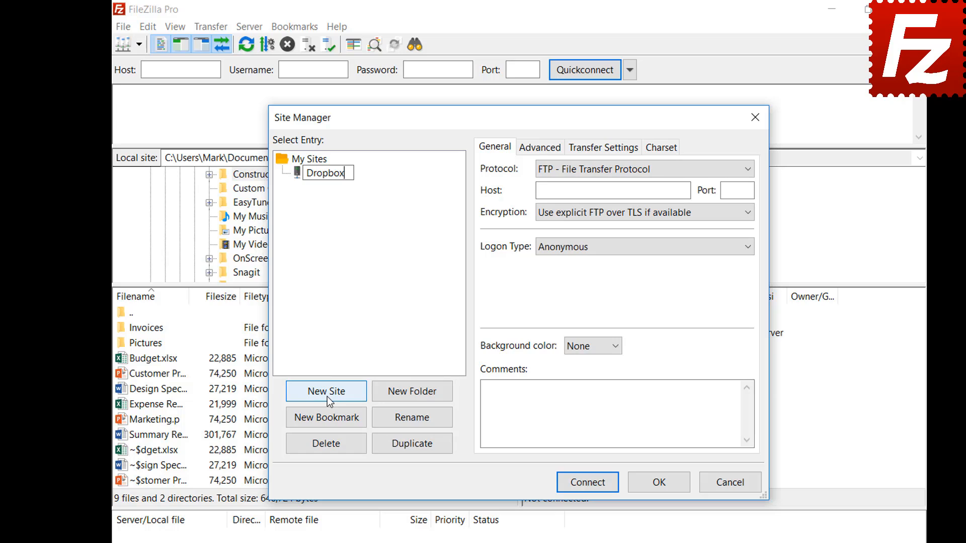
{"action": "key", "text": "Return"}
Step: Set the site's protocol to Dropbox and connect
{"action": "left_click", "coordinate": [705, 170]}
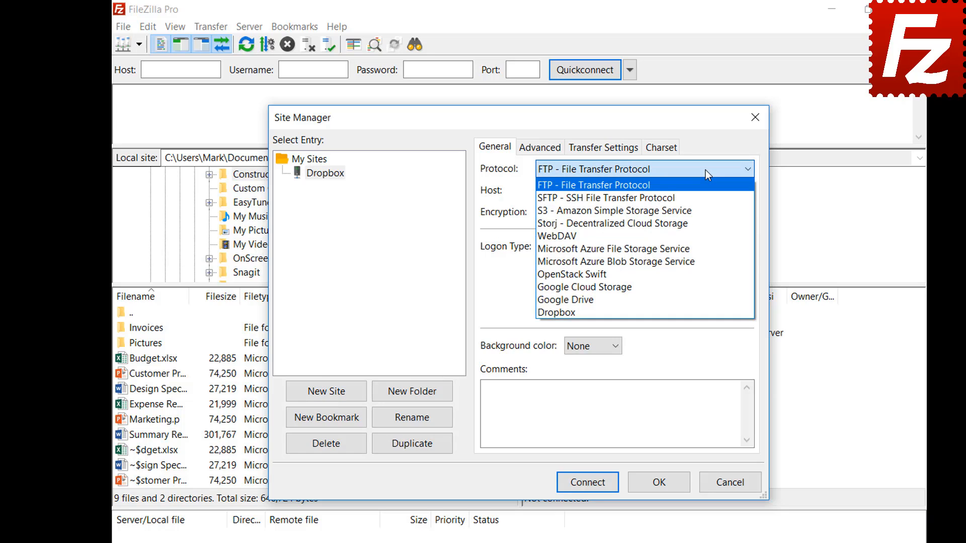
{"action": "left_click", "coordinate": [705, 313]}
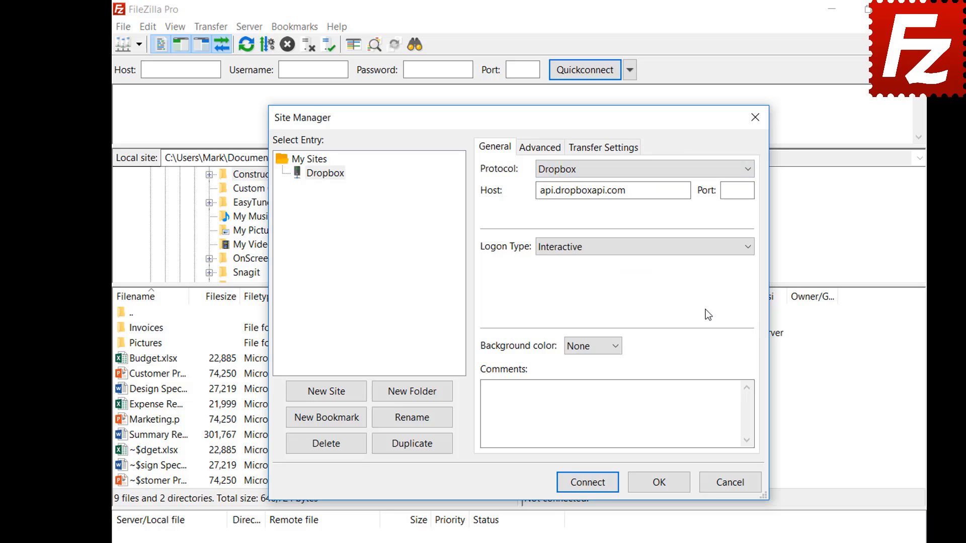
{"action": "left_click", "coordinate": [586, 485]}
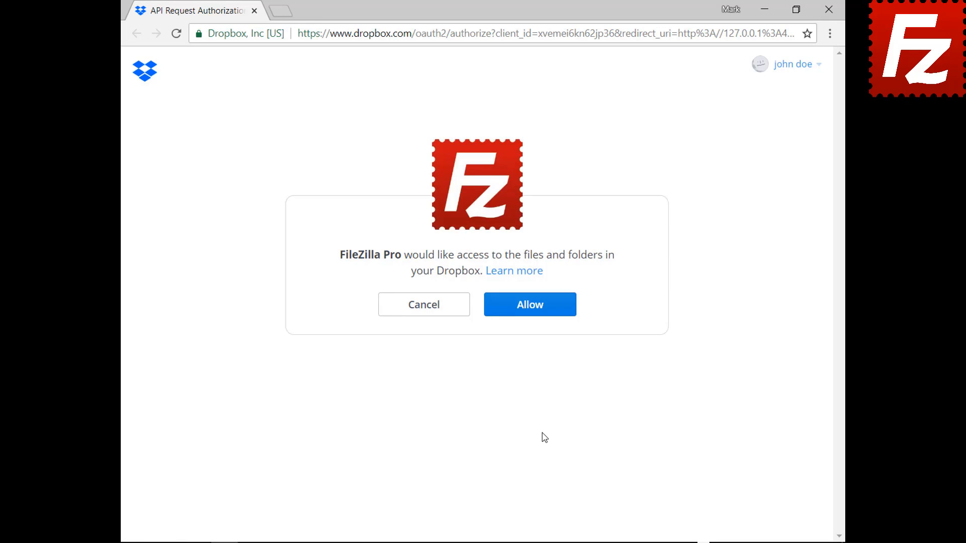
Step: Allow FileZilla Pro to access the Dropbox account's files and folders
{"action": "left_click", "coordinate": [537, 315]}
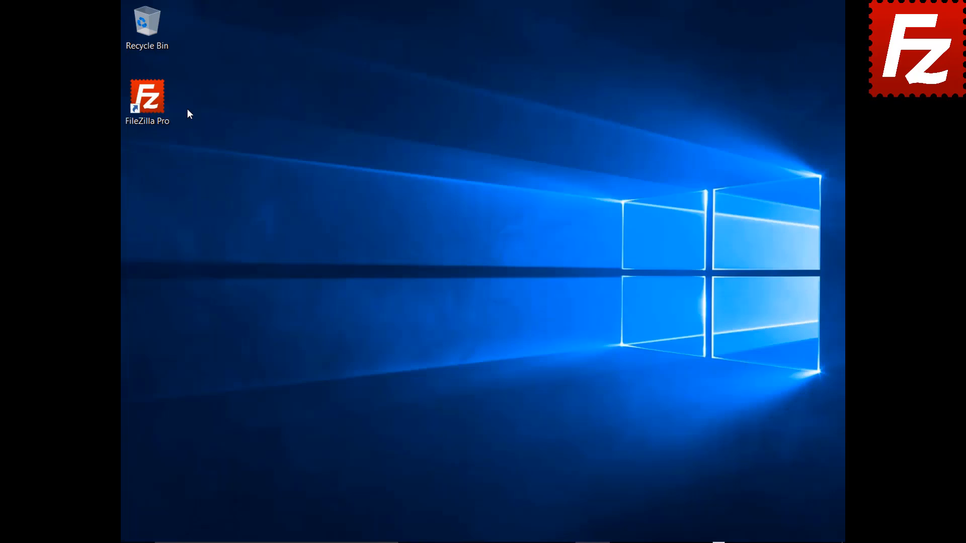
Step: Relaunch FileZilla Pro, add a site named 'OneDrive' with the Microsoft OneDrive protocol, and connect
{"action": "double_click", "coordinate": [153, 104]}
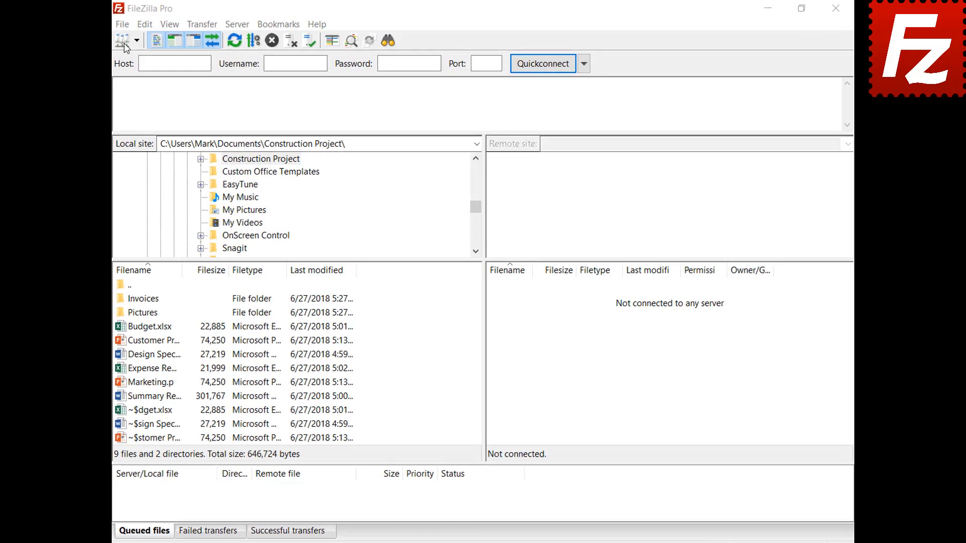
{"action": "left_click", "coordinate": [92, 28]}
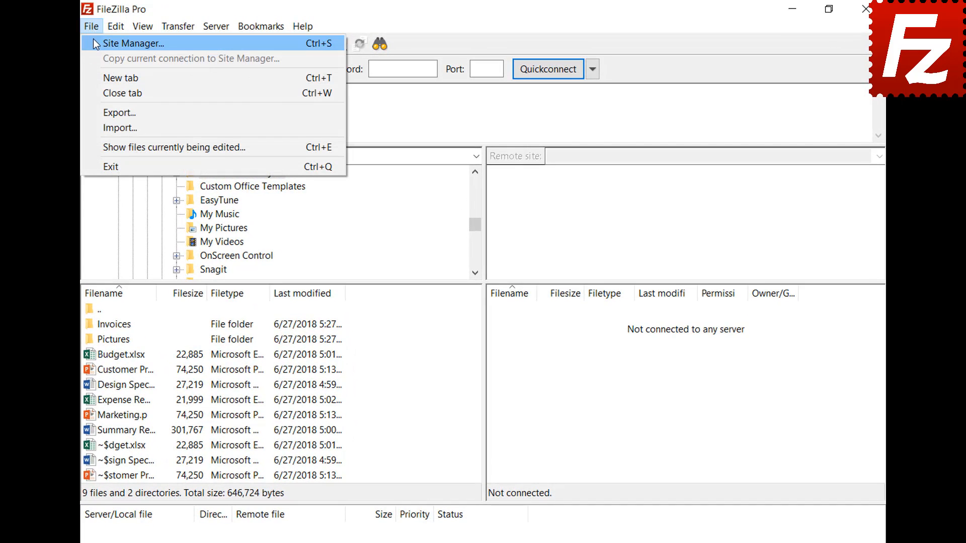
{"action": "left_click", "coordinate": [92, 39]}
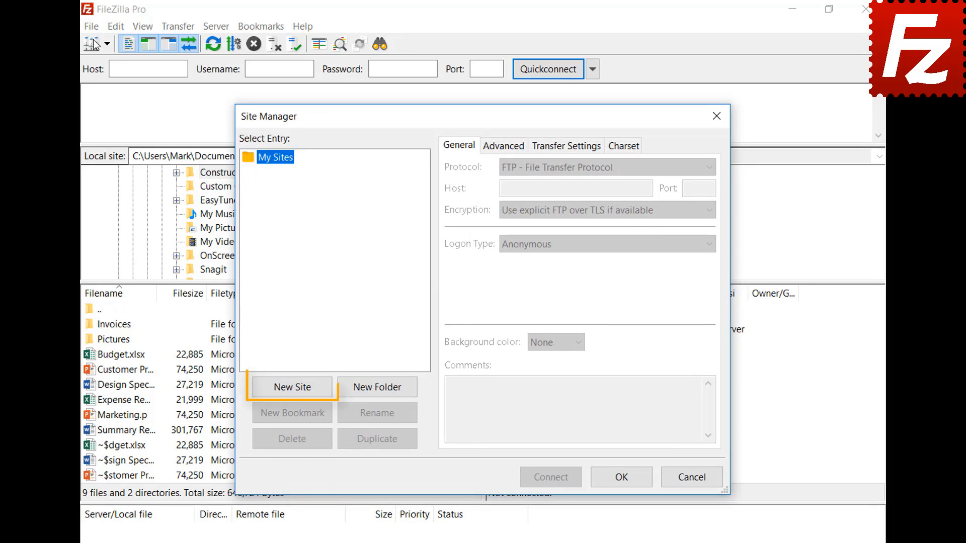
{"action": "left_click", "coordinate": [297, 390]}
{"action": "type", "text": "OneDriv"}
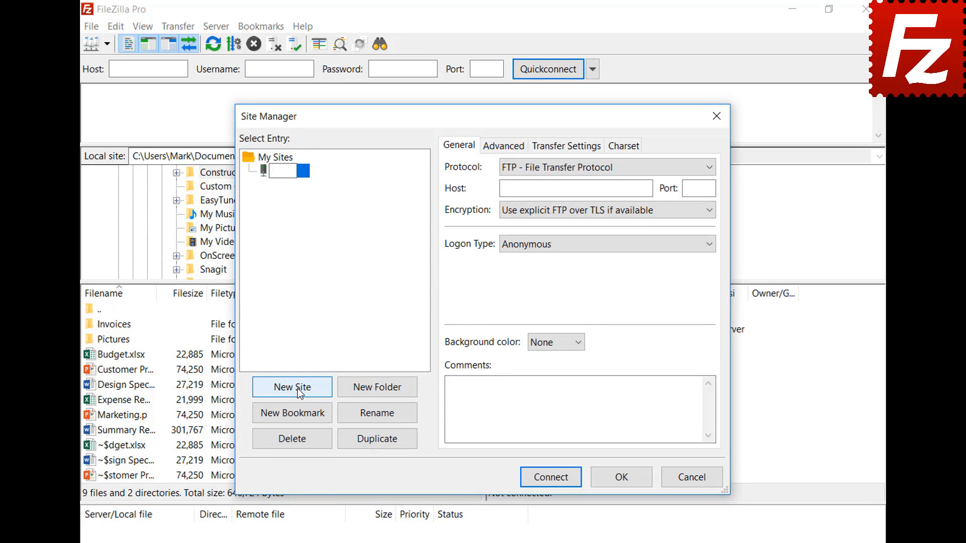
{"action": "type", "text": "e"}
{"action": "left_click", "coordinate": [550, 170]}
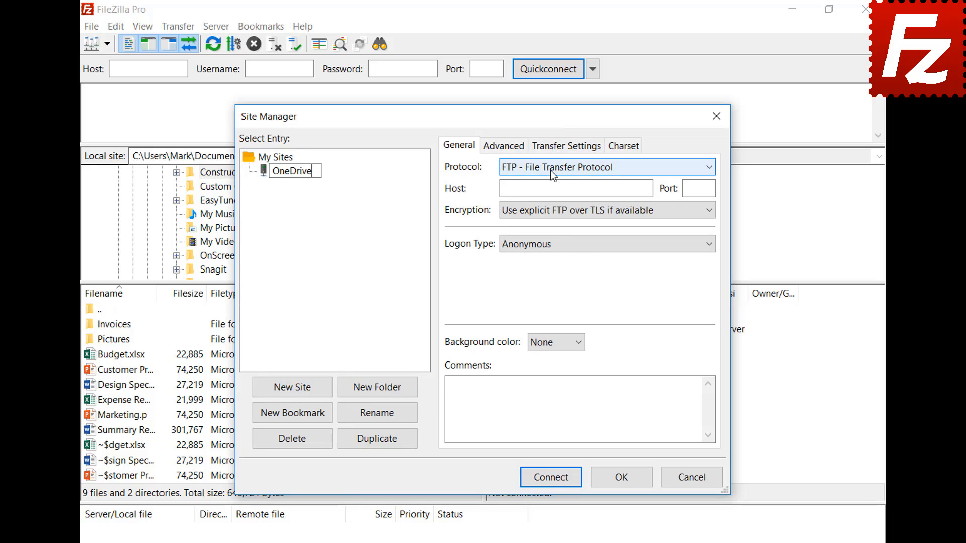
{"action": "left_click", "coordinate": [554, 319]}
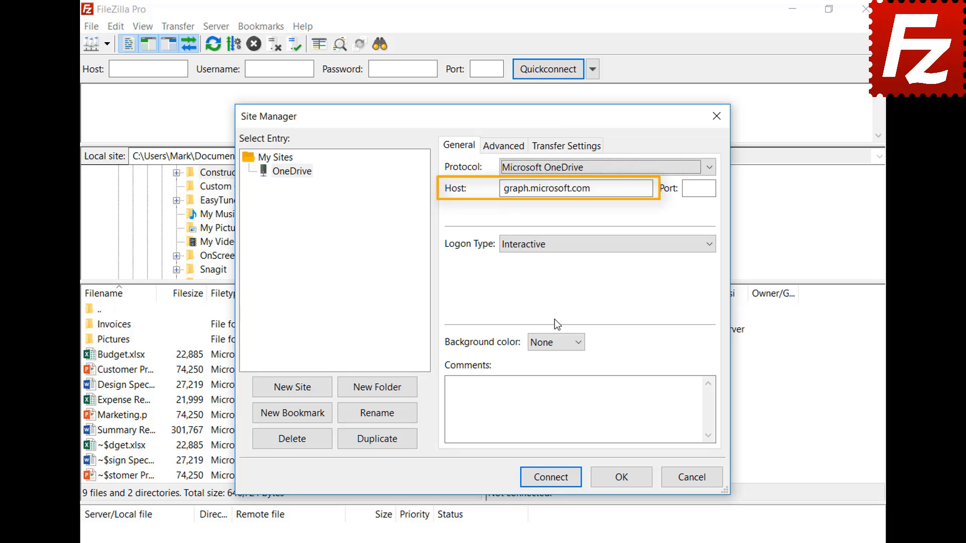
{"action": "left_click", "coordinate": [550, 478]}
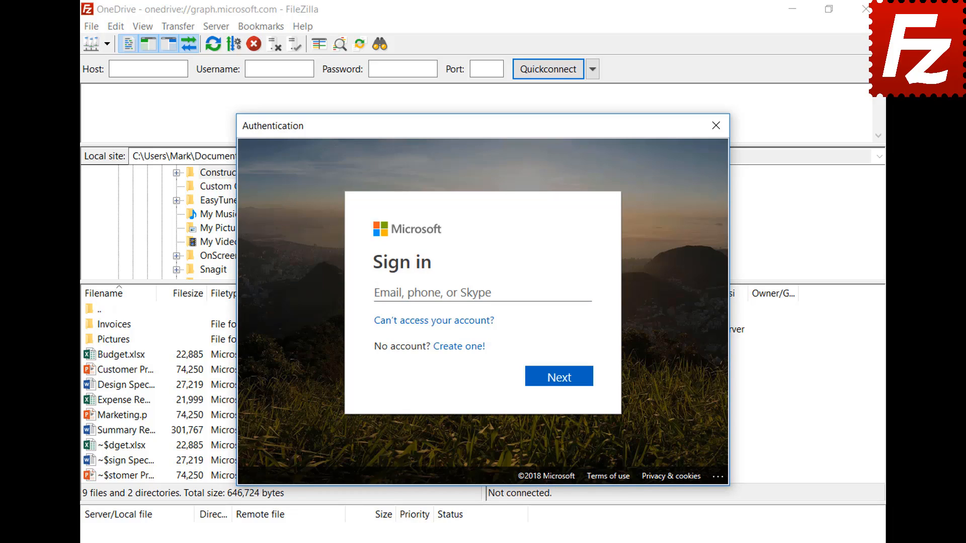
Step: Sign in with the Microsoft account e-mail and password, then approve FileZilla Pro's access
{"action": "left_click", "coordinate": [538, 293]}
{"action": "key", "text": "ctrl+v"}
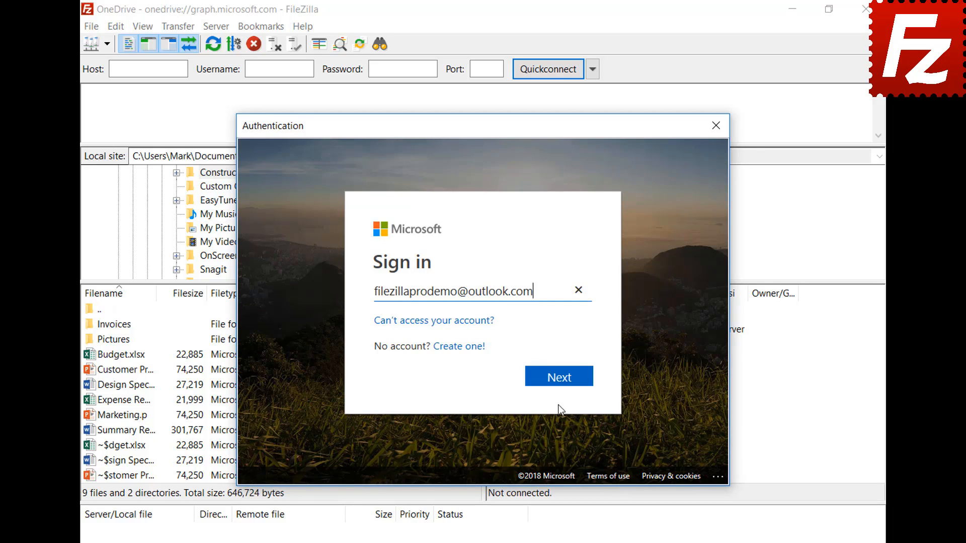
{"action": "left_click", "coordinate": [560, 384]}
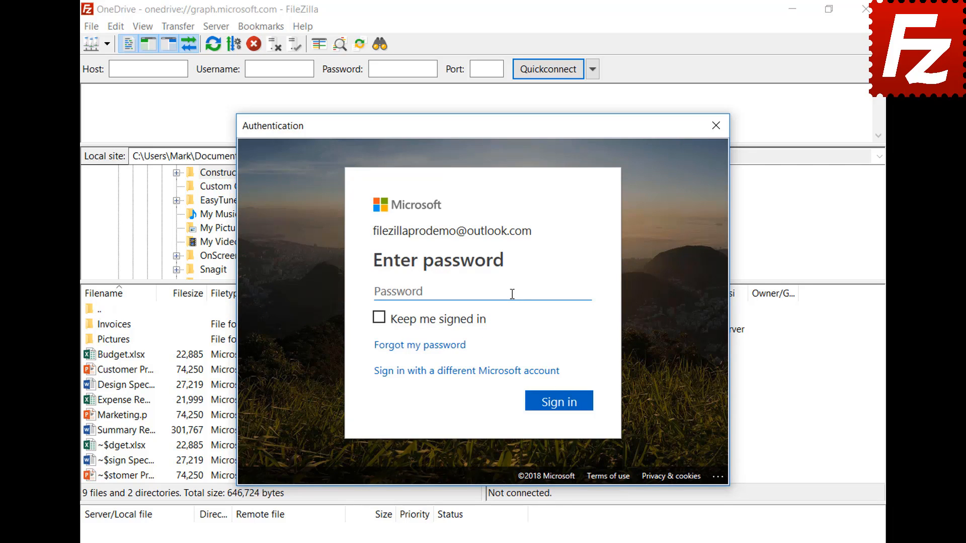
{"action": "key", "text": "ctrl+v"}
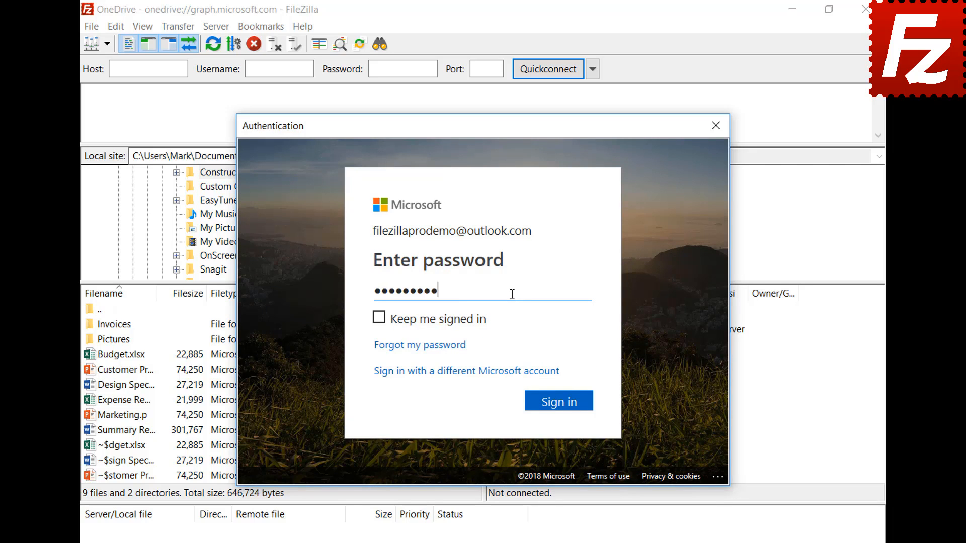
{"action": "left_click", "coordinate": [565, 416]}
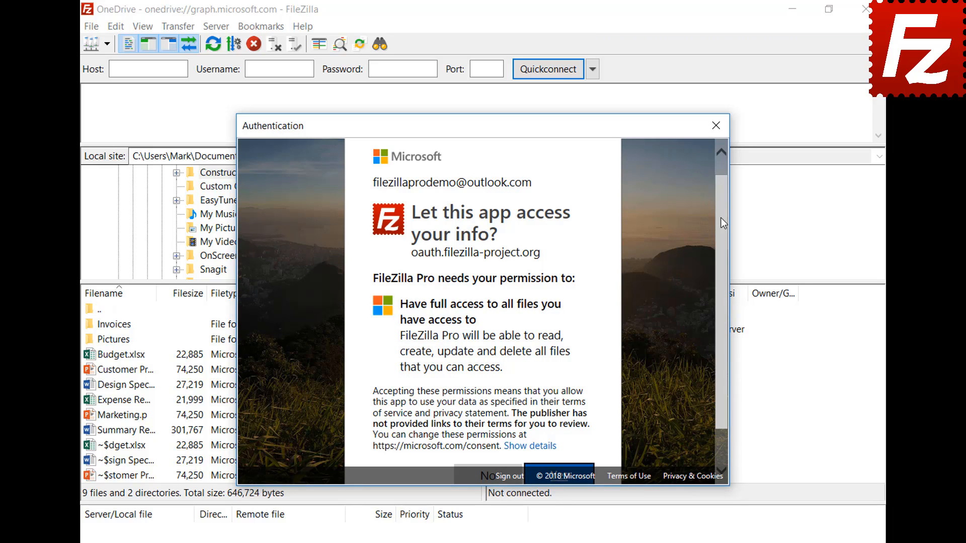
{"action": "scroll", "coordinate": [723, 221], "scroll_direction": "down", "scroll_amount": 2}
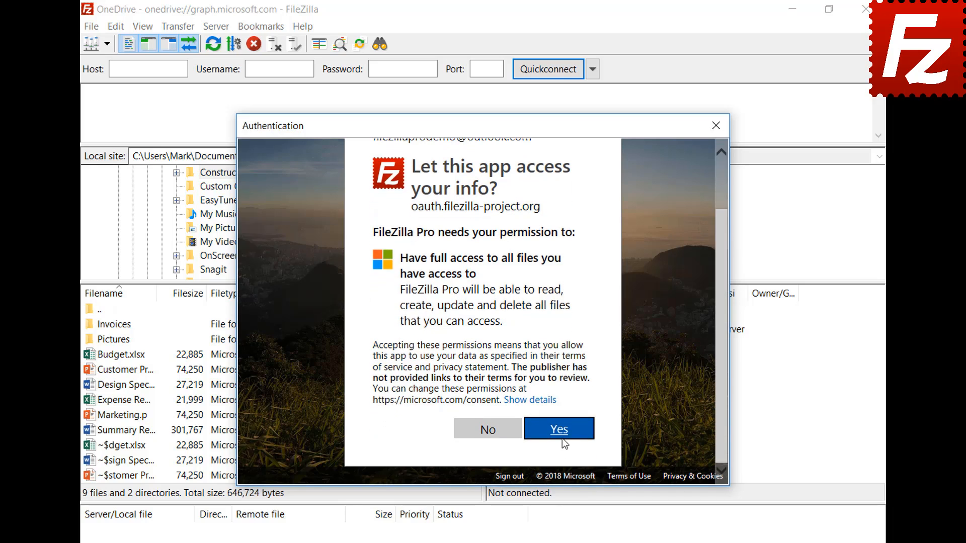
{"action": "left_click", "coordinate": [562, 439]}
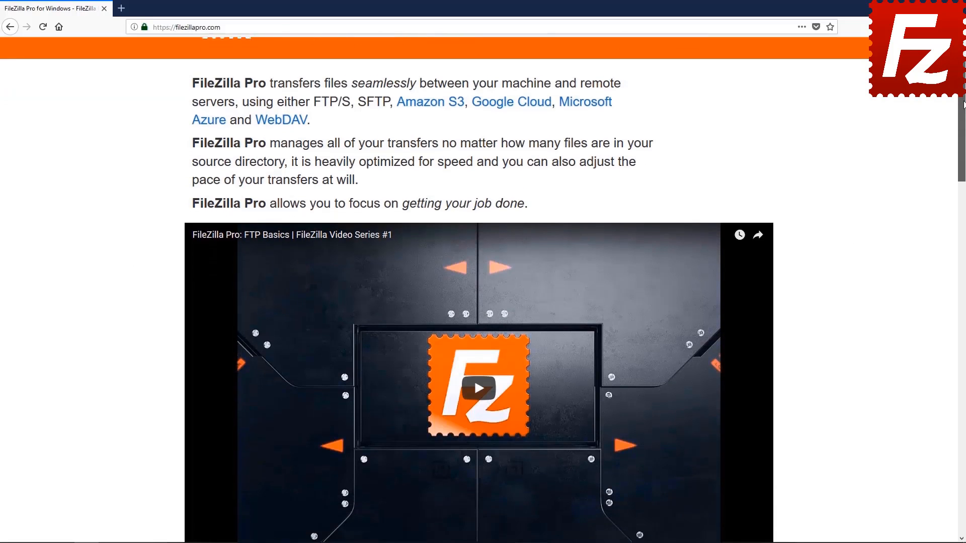
Step: Start buying FileZilla Pro for Windows and reach the $19.99 checkout's payment fields
{"action": "scroll", "coordinate": [483, 289], "scroll_direction": "down", "scroll_amount": 7}
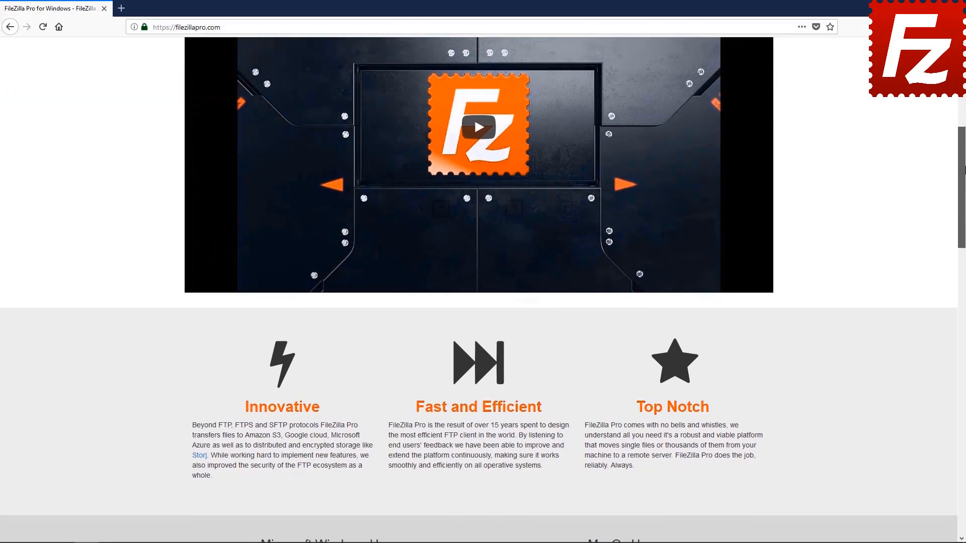
{"action": "scroll", "coordinate": [331, 280], "scroll_direction": "down", "scroll_amount": 5}
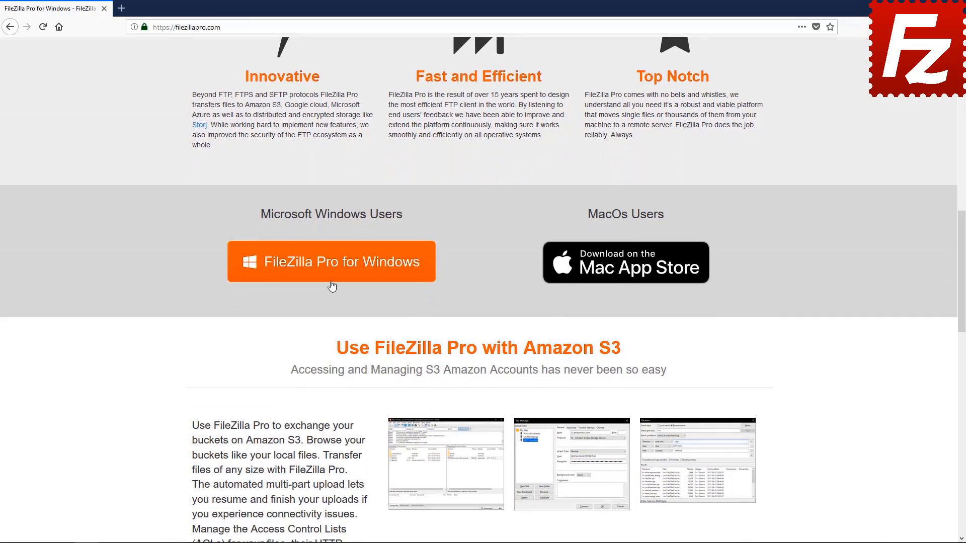
{"action": "left_click", "coordinate": [331, 280]}
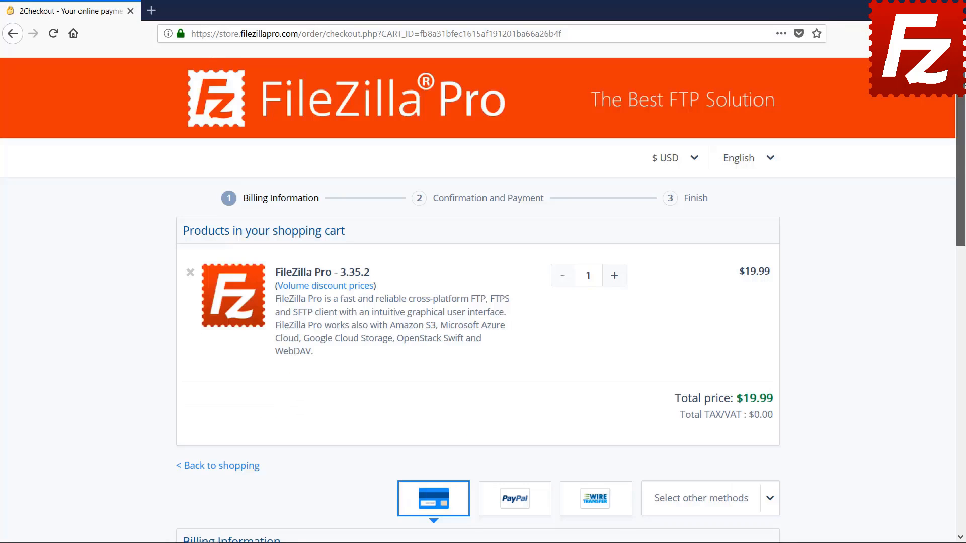
{"action": "scroll", "coordinate": [483, 301], "scroll_direction": "down", "scroll_amount": 15}
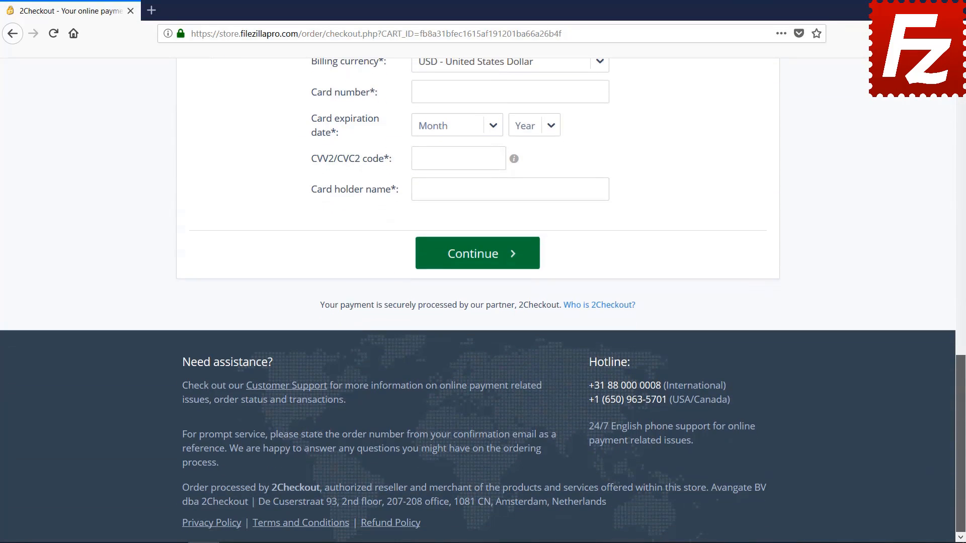